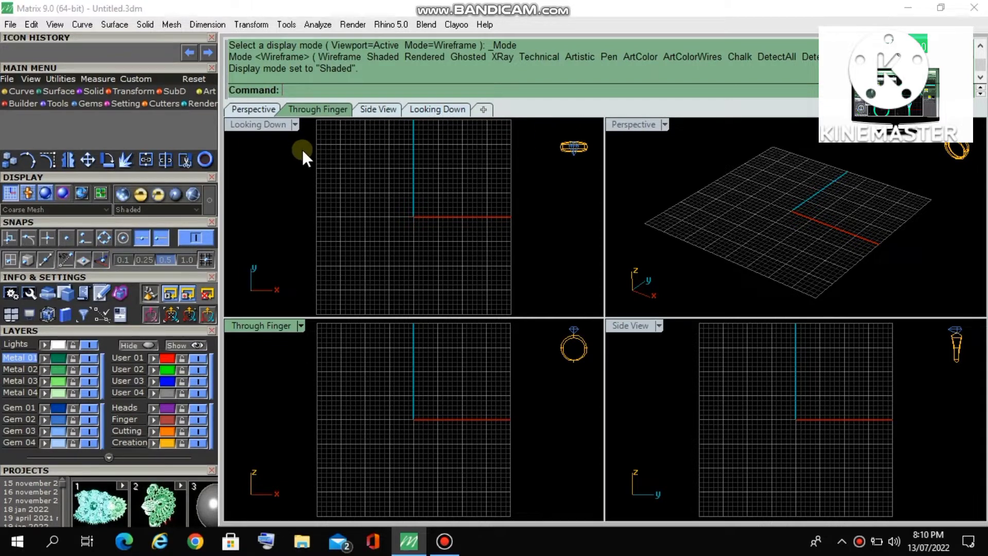
- Open the Signet Ring Builder and look through its library of top profile shapes
{"action": "left_click", "coordinate": [16, 103]}
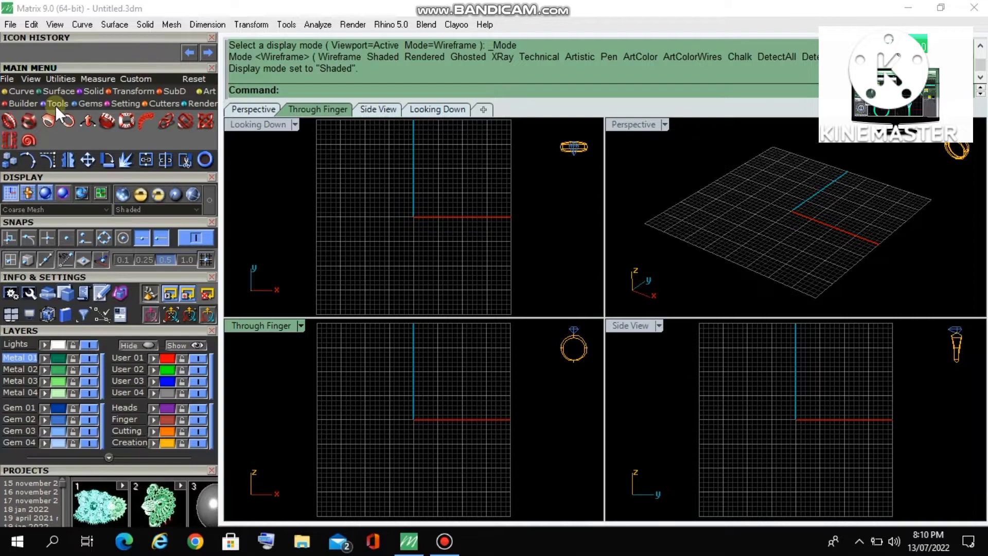
{"action": "left_click", "coordinate": [30, 118]}
{"action": "left_click_drag", "start_coordinate": [131, 462], "coordinate": [128, 153]}
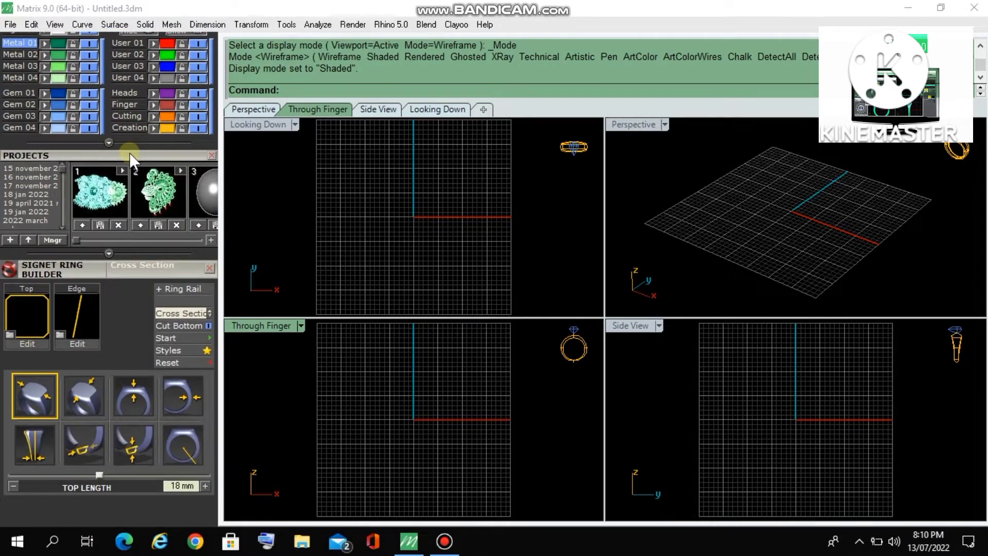
{"action": "left_click", "coordinate": [11, 335]}
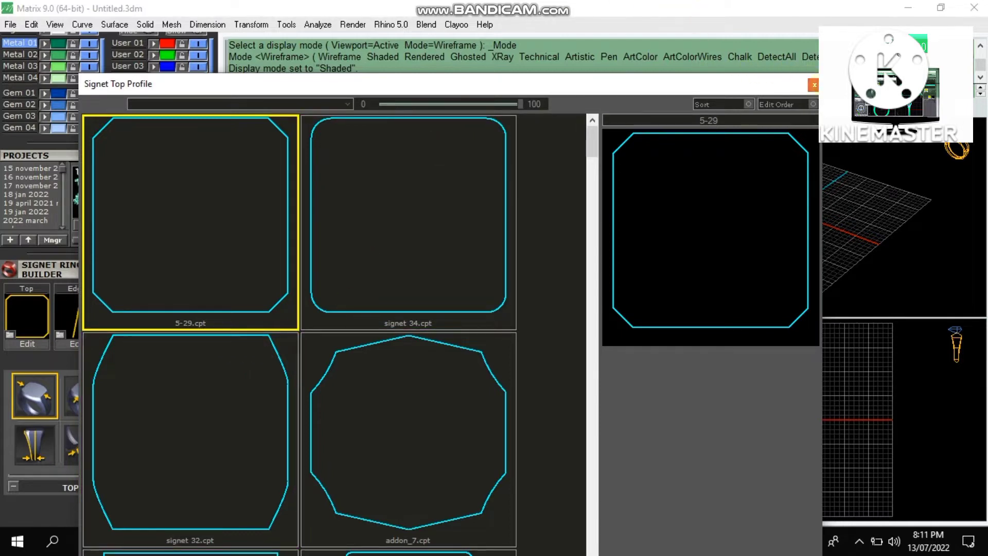
{"action": "left_click", "coordinate": [813, 85]}
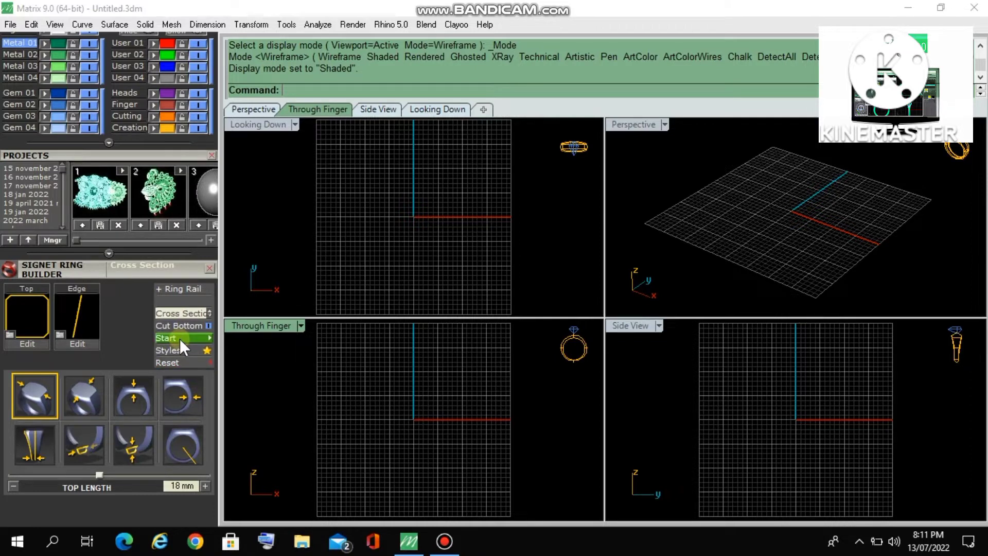
- Add a Swiss size 12 ring rail and start the signet ring preview in a maximized Perspective view
{"action": "left_click", "coordinate": [168, 288]}
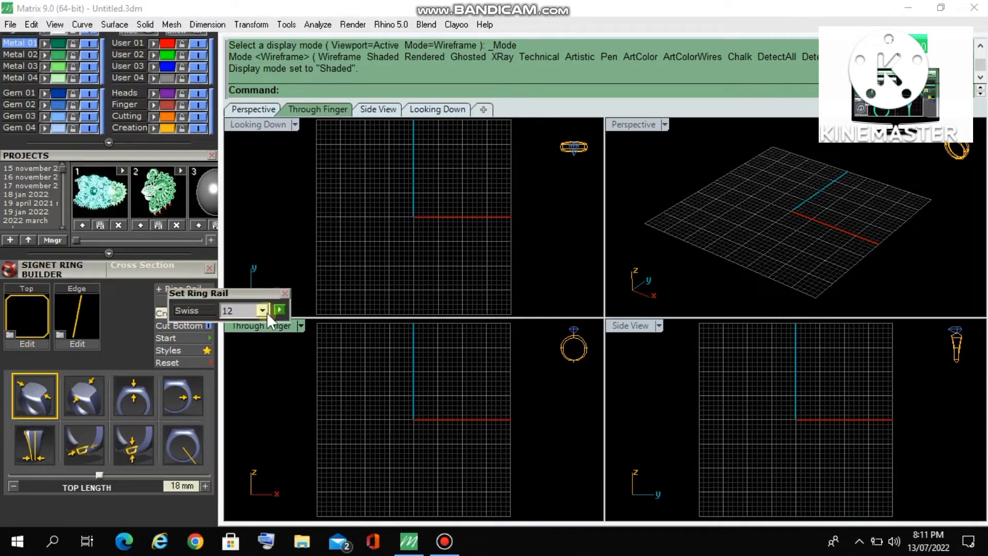
{"action": "left_click", "coordinate": [280, 310]}
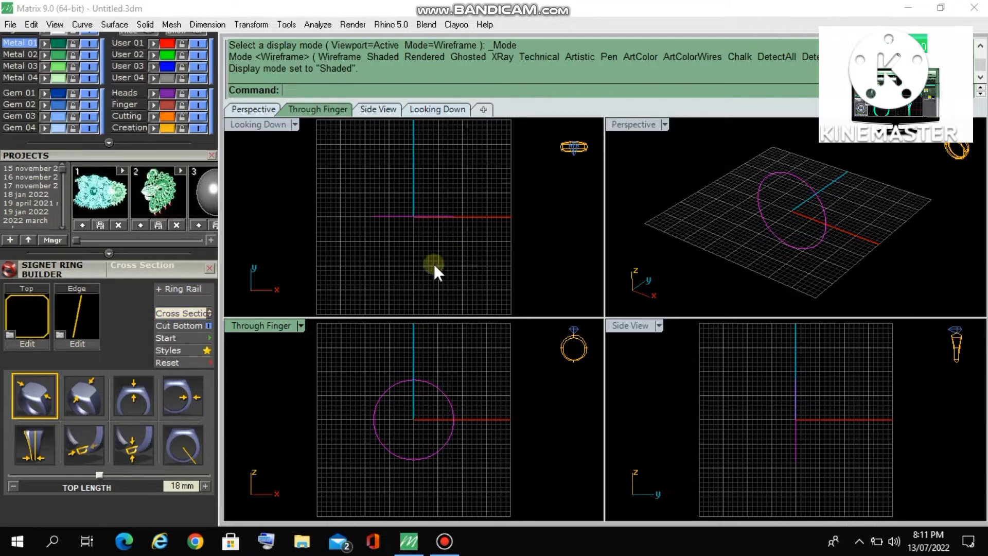
{"action": "left_click", "coordinate": [183, 340]}
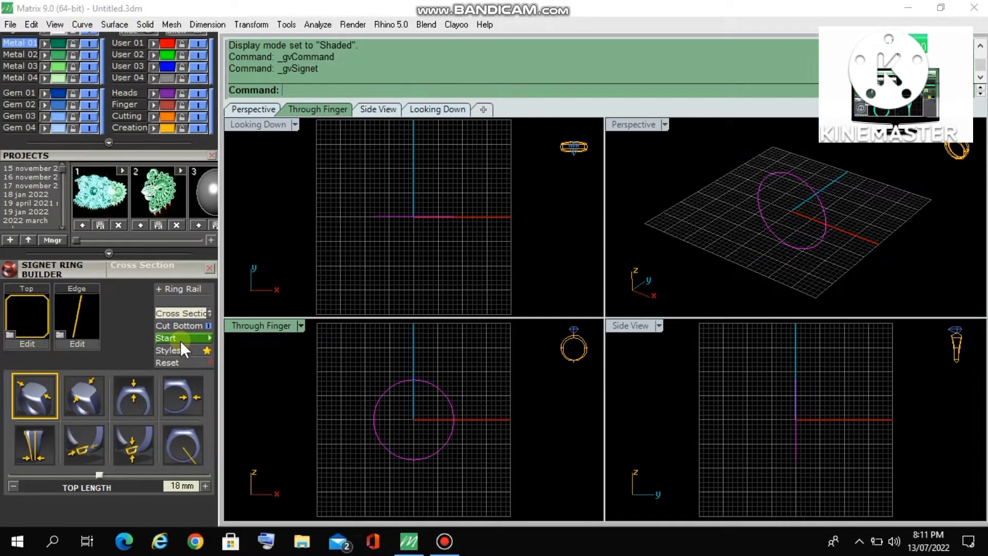
{"action": "double_click", "coordinate": [628, 128]}
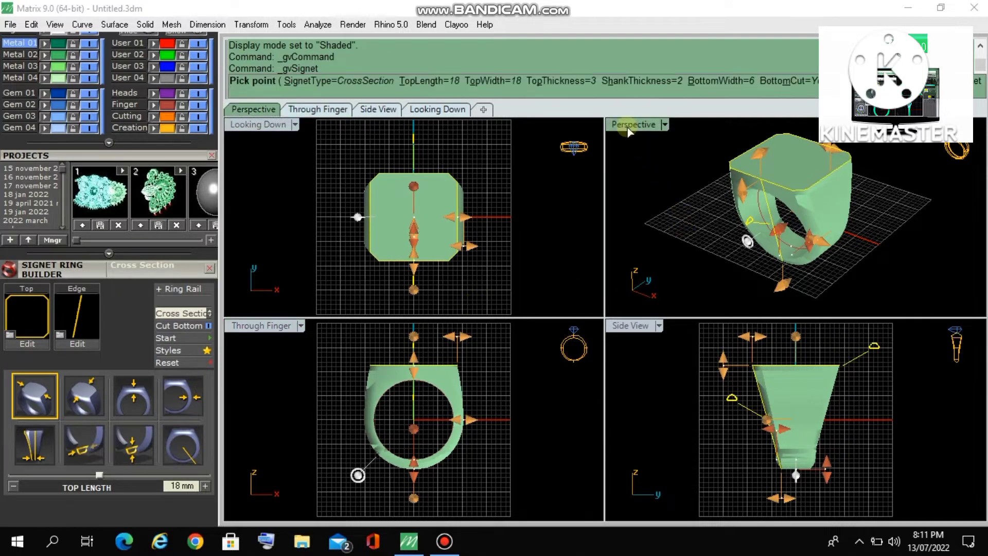
- Set the signet ring's top length to 14.8 mm and its top width to 18.32 mm
{"action": "right_click", "coordinate": [535, 321]}
{"action": "right_click_drag", "start_coordinate": [535, 322], "coordinate": [626, 331]}
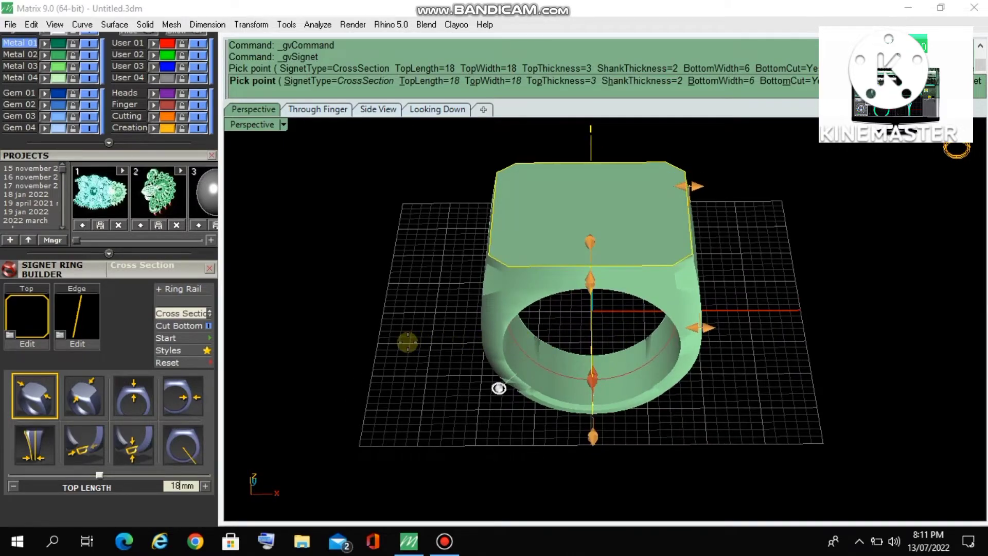
{"action": "right_click_drag", "start_coordinate": [434, 355], "coordinate": [477, 321]}
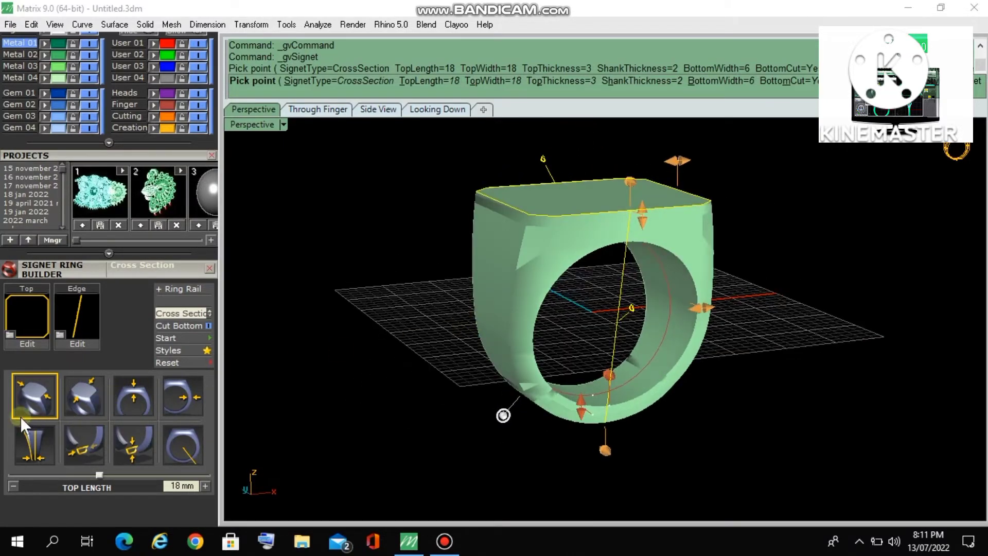
{"action": "right_click_drag", "start_coordinate": [381, 268], "coordinate": [363, 361]}
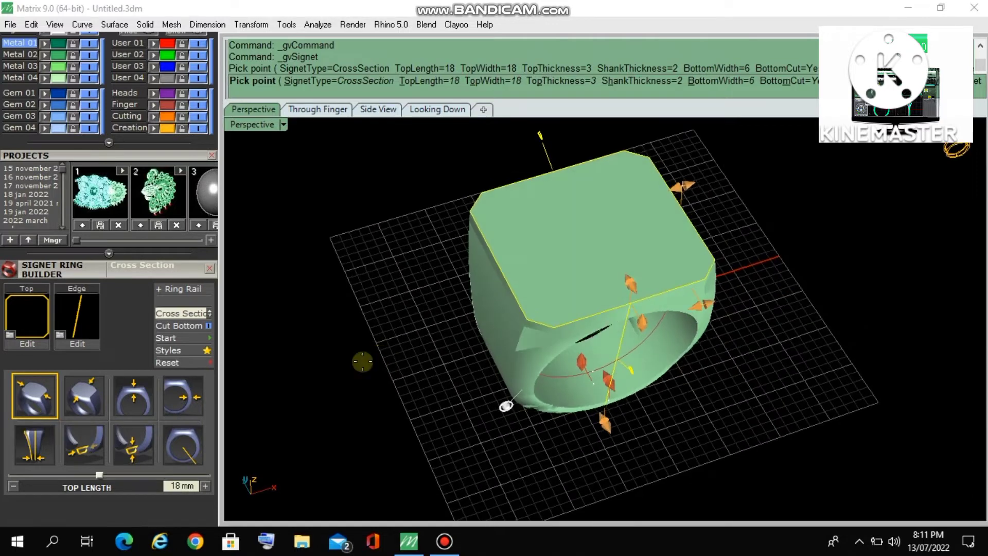
{"action": "left_click_drag", "start_coordinate": [97, 474], "coordinate": [84, 479]}
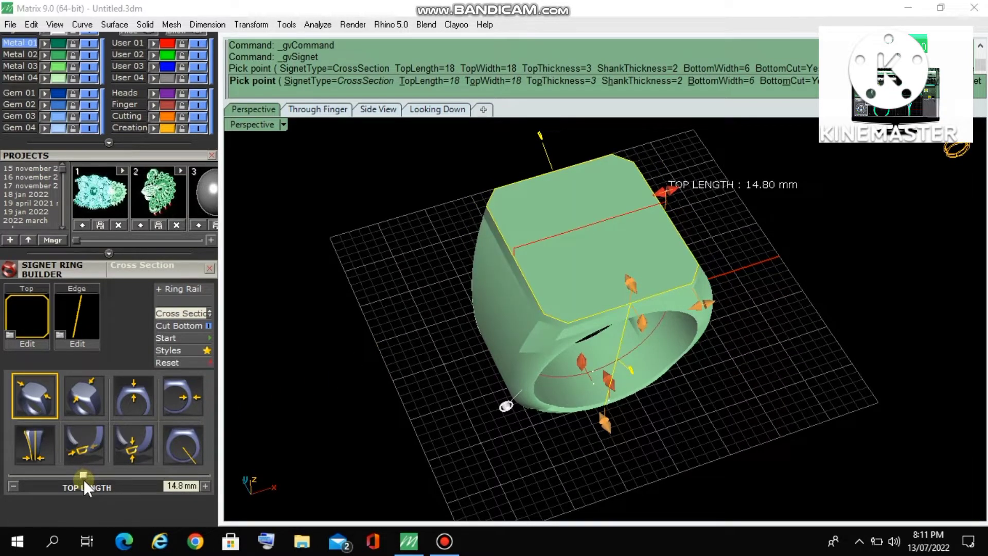
{"action": "left_click", "coordinate": [94, 383]}
{"action": "mouse_move", "coordinate": [102, 474]}
{"action": "left_mouse_down"}
{"action": "mouse_move", "coordinate": [110, 475]}
{"action": "mouse_move", "coordinate": [101, 474]}
{"action": "left_mouse_up"}
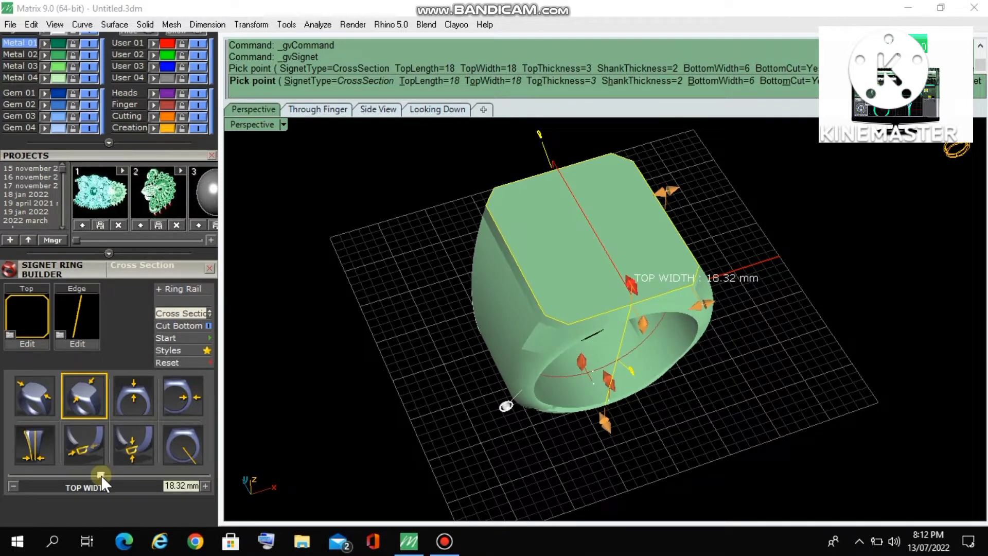
- Generate the solid signet ring from the previewed settings
{"action": "right_click_drag", "start_coordinate": [386, 337], "coordinate": [420, 296]}
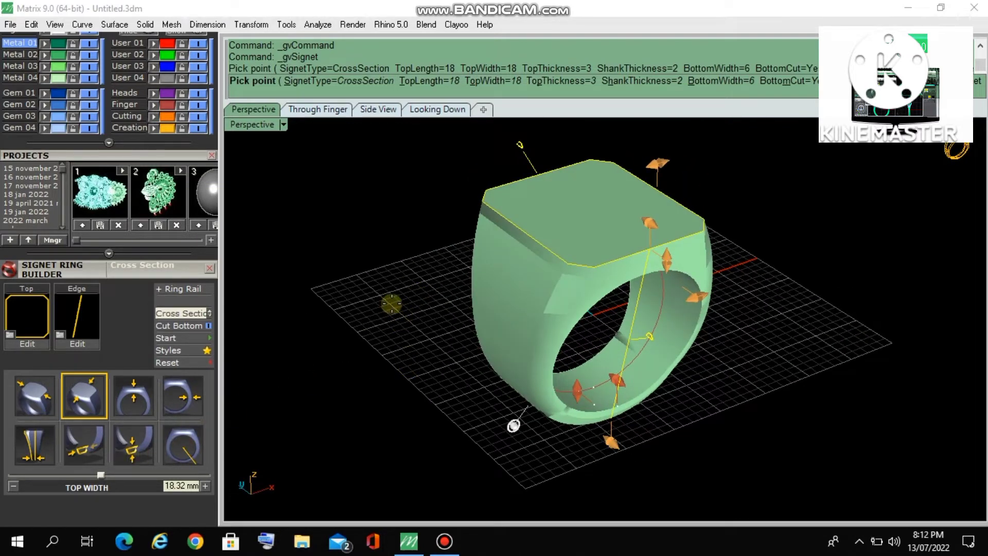
{"action": "mouse_move", "coordinate": [409, 363]}
{"action": "right_mouse_down"}
{"action": "mouse_move", "coordinate": [494, 288]}
{"action": "mouse_move", "coordinate": [495, 211]}
{"action": "mouse_move", "coordinate": [507, 247]}
{"action": "mouse_move", "coordinate": [540, 283]}
{"action": "mouse_move", "coordinate": [508, 320]}
{"action": "mouse_move", "coordinate": [434, 350]}
{"action": "mouse_move", "coordinate": [419, 372]}
{"action": "right_mouse_up"}
{"action": "right_click_drag", "start_coordinate": [558, 352], "coordinate": [507, 350]}
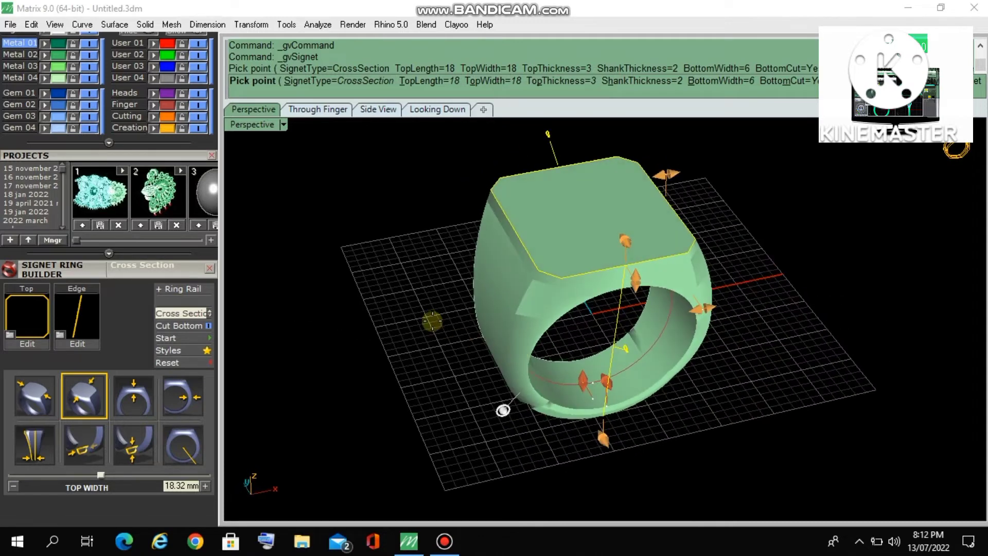
{"action": "right_click", "coordinate": [432, 320]}
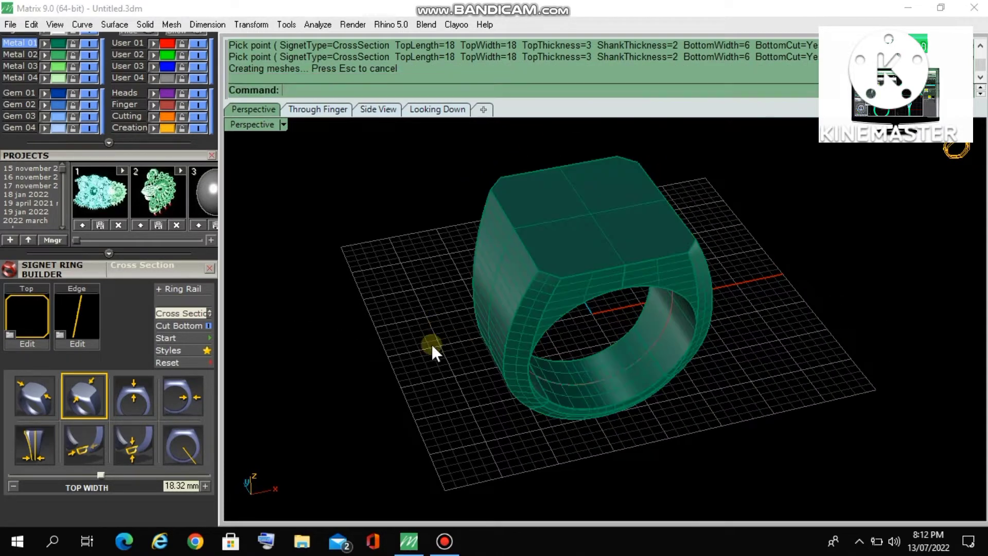
- Close the Signet Ring Builder and set the Perspective view to Plastic display mode
{"action": "left_click", "coordinate": [209, 268]}
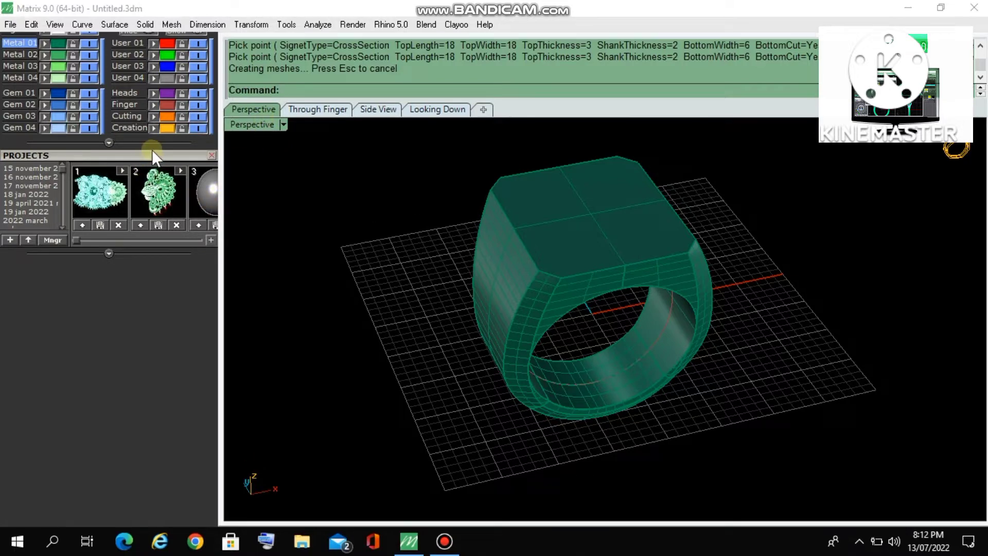
{"action": "left_click_drag", "start_coordinate": [163, 151], "coordinate": [150, 460]}
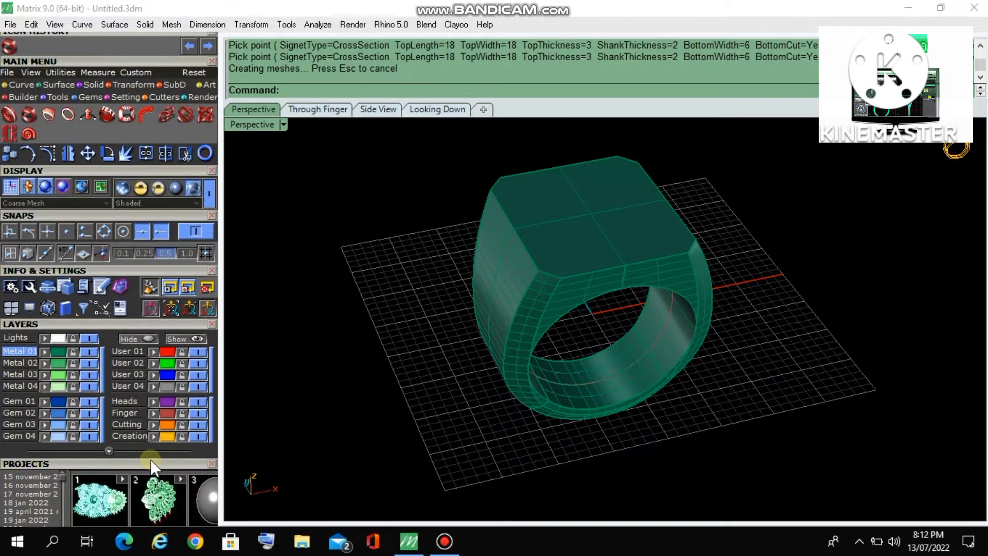
{"action": "left_click", "coordinate": [256, 123]}
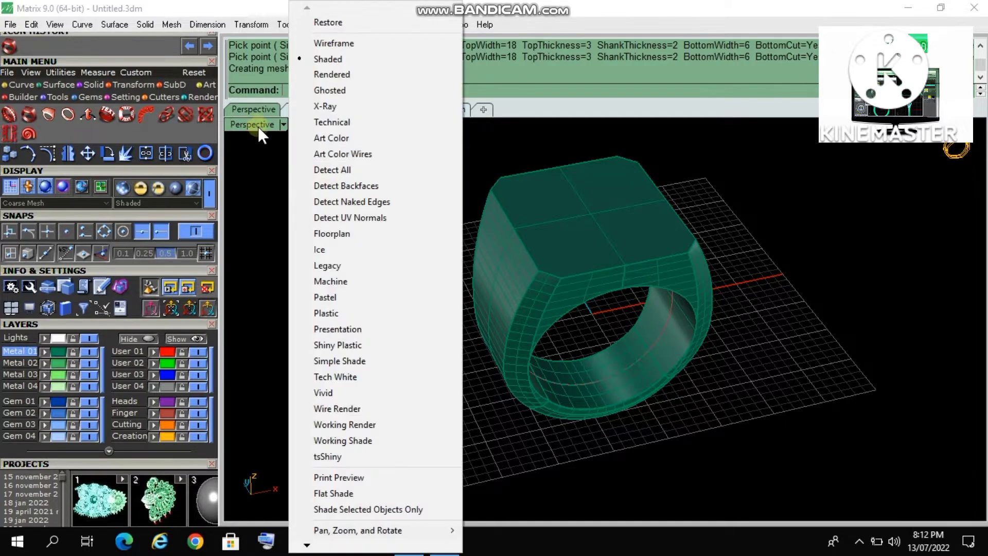
{"action": "left_click", "coordinate": [350, 315]}
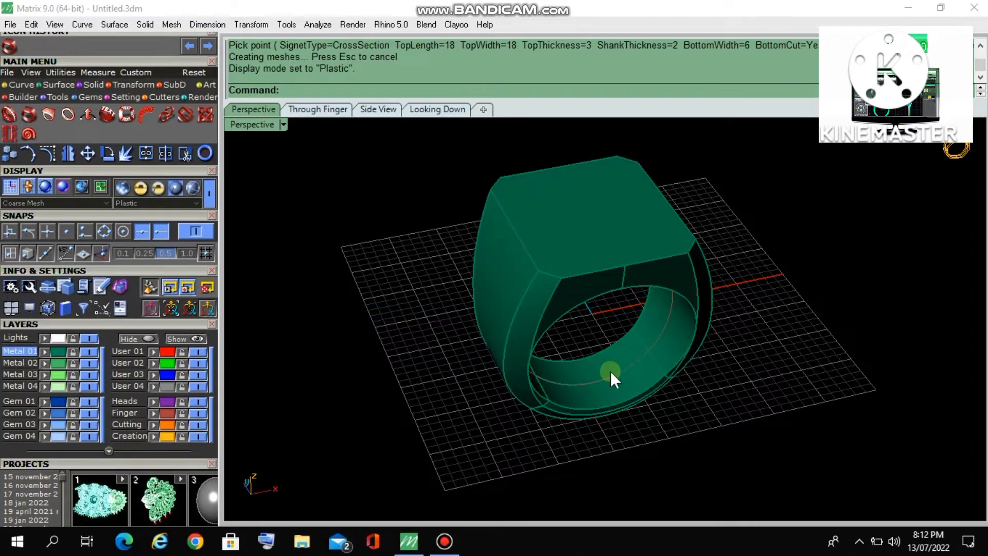
- Examine the signet ring's flat top, sides and inner band from several angles and distances
{"action": "right_click_drag", "start_coordinate": [610, 377], "coordinate": [592, 339]}
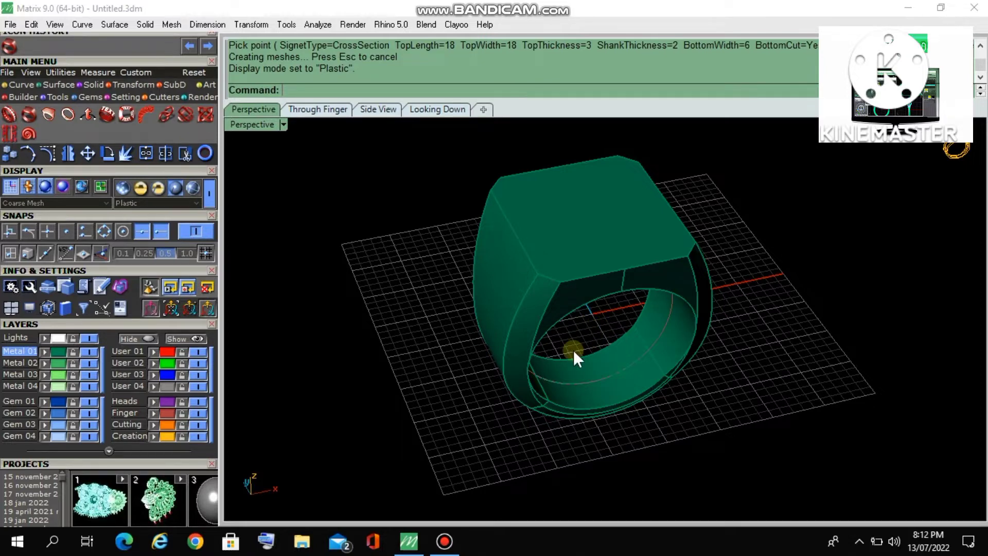
{"action": "right_click_drag", "start_coordinate": [573, 350], "coordinate": [626, 239]}
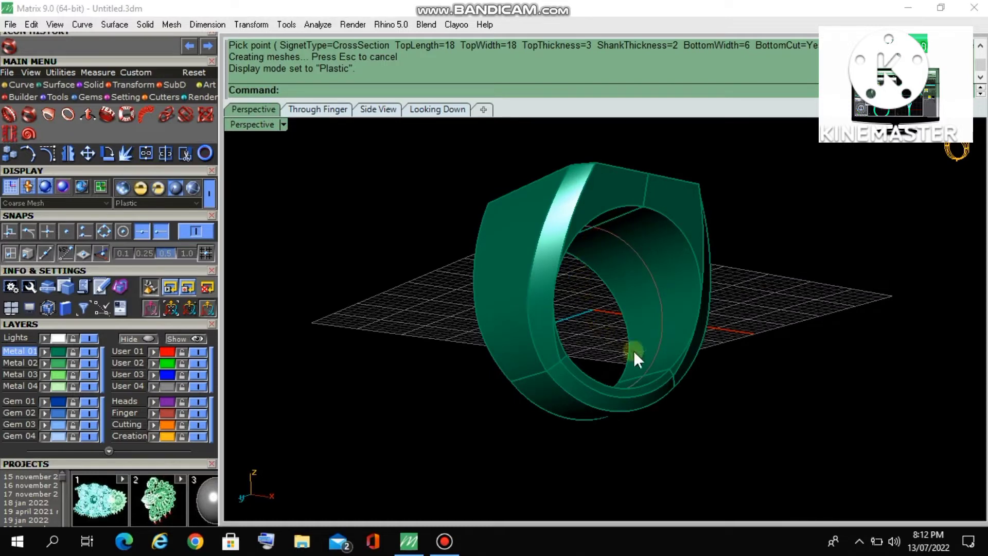
{"action": "right_click_drag", "start_coordinate": [596, 388], "coordinate": [529, 425]}
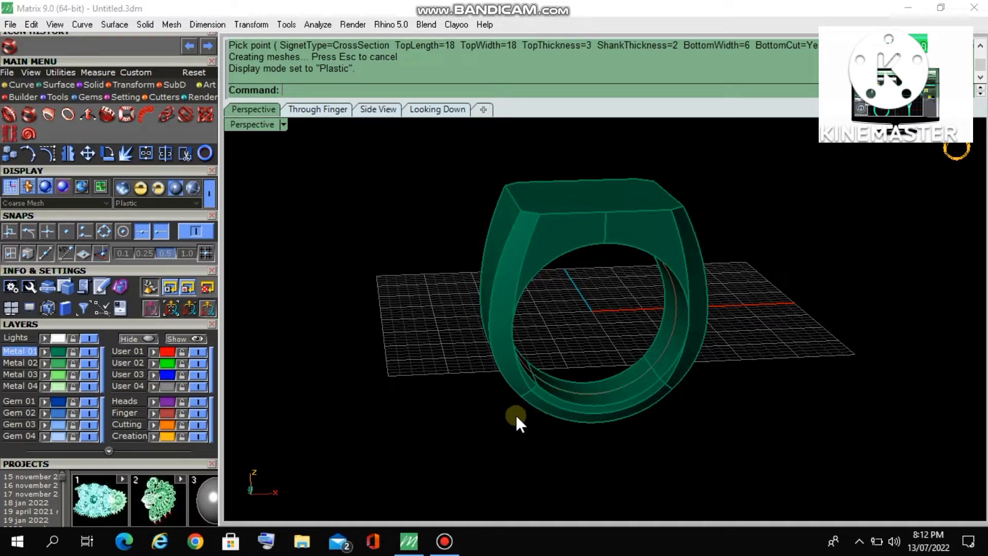
{"action": "scroll", "coordinate": [563, 255], "scroll_direction": "up", "scroll_amount": 4}
{"action": "right_click_drag", "start_coordinate": [523, 292], "coordinate": [529, 311]}
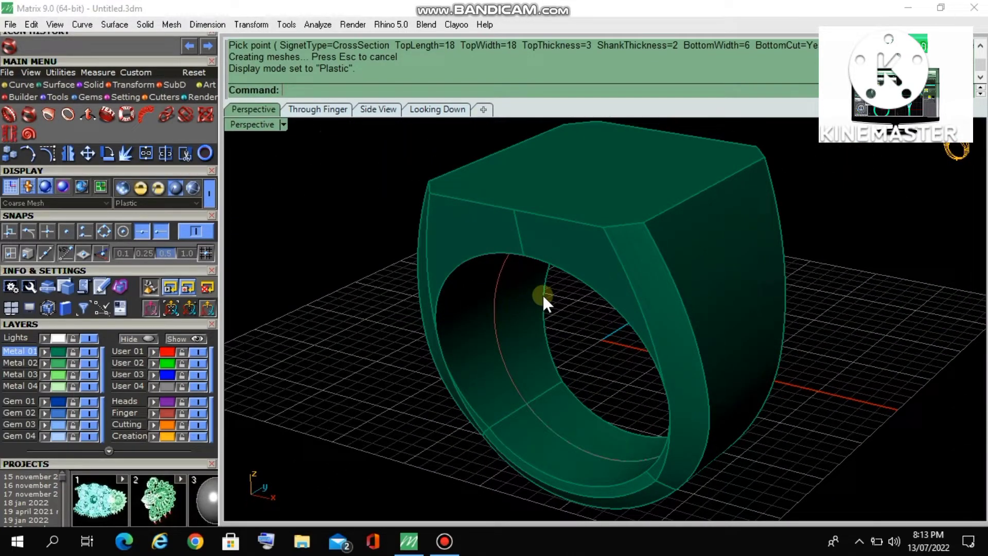
{"action": "scroll", "coordinate": [542, 296], "scroll_direction": "down", "scroll_amount": 3}
{"action": "right_click_drag", "start_coordinate": [540, 302], "coordinate": [622, 291]}
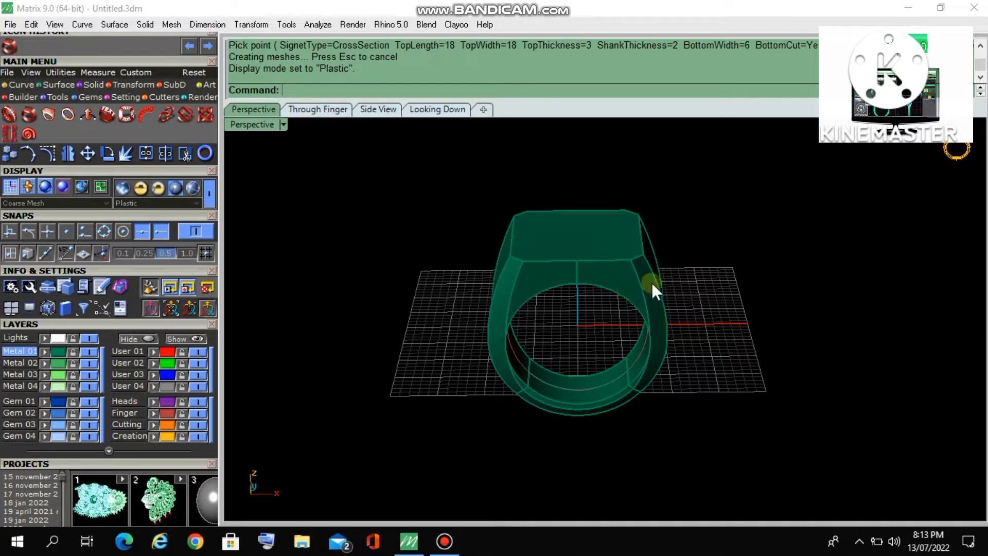
{"action": "left_click", "coordinate": [94, 84]}
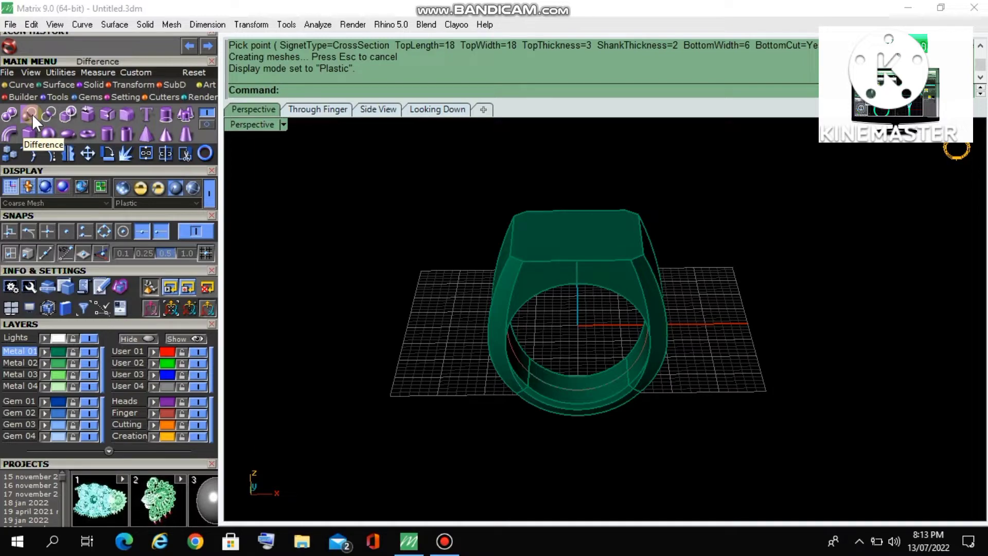
{"action": "scroll", "coordinate": [525, 317], "scroll_direction": "up", "scroll_amount": 5}
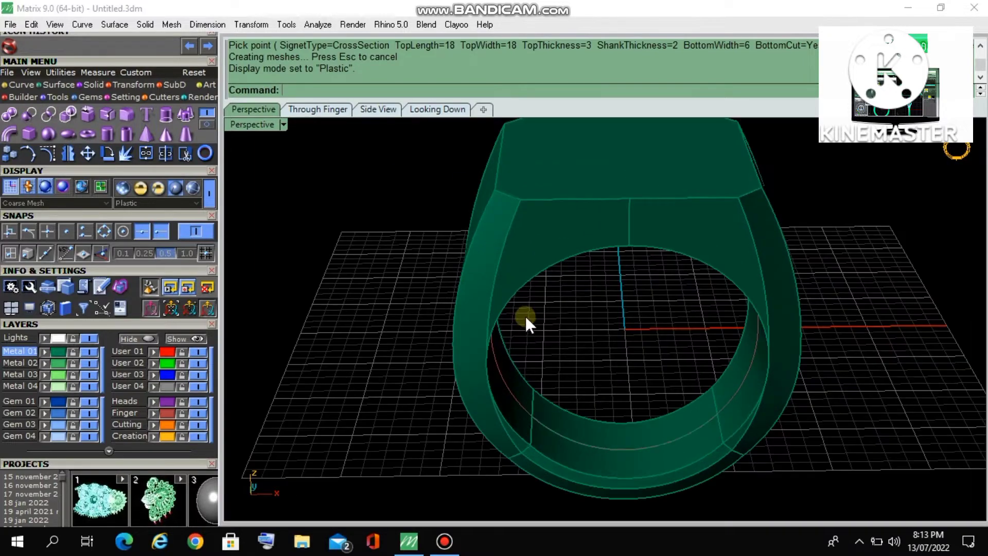
{"action": "right_click_drag", "start_coordinate": [522, 278], "coordinate": [499, 277]}
{"action": "scroll", "coordinate": [471, 245], "scroll_direction": "down", "scroll_amount": 6}
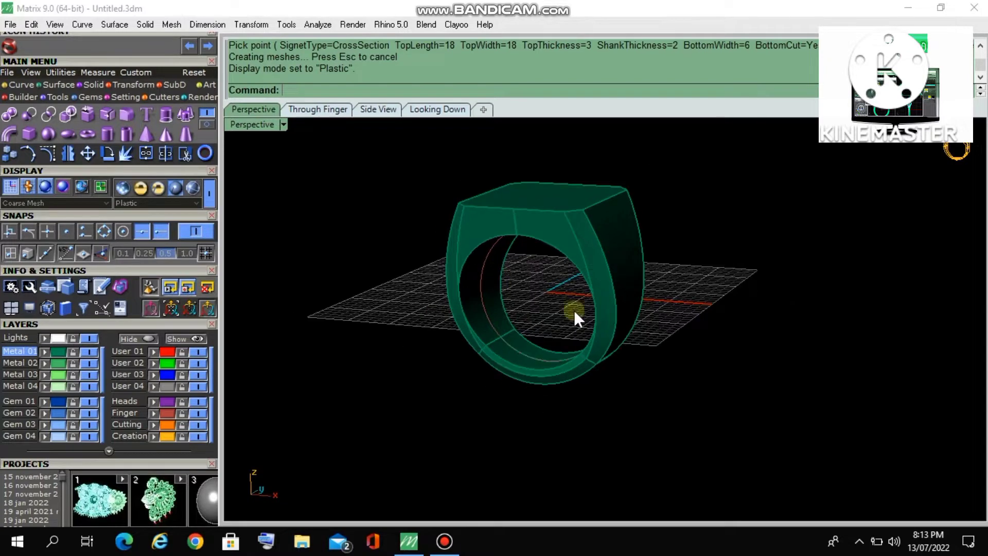
- Delete the solid signet ring from the model
{"action": "left_click", "coordinate": [609, 263]}
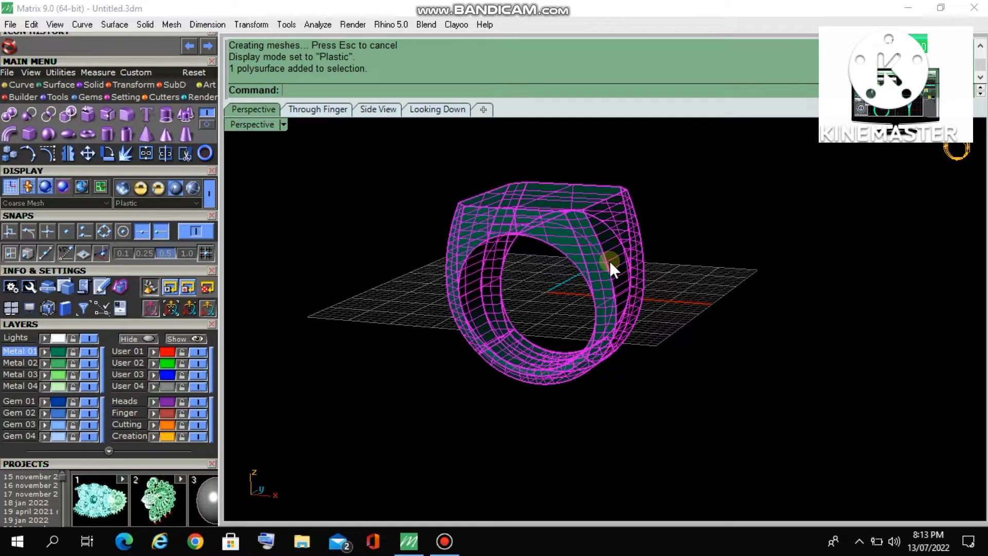
{"action": "key", "text": "Delete"}
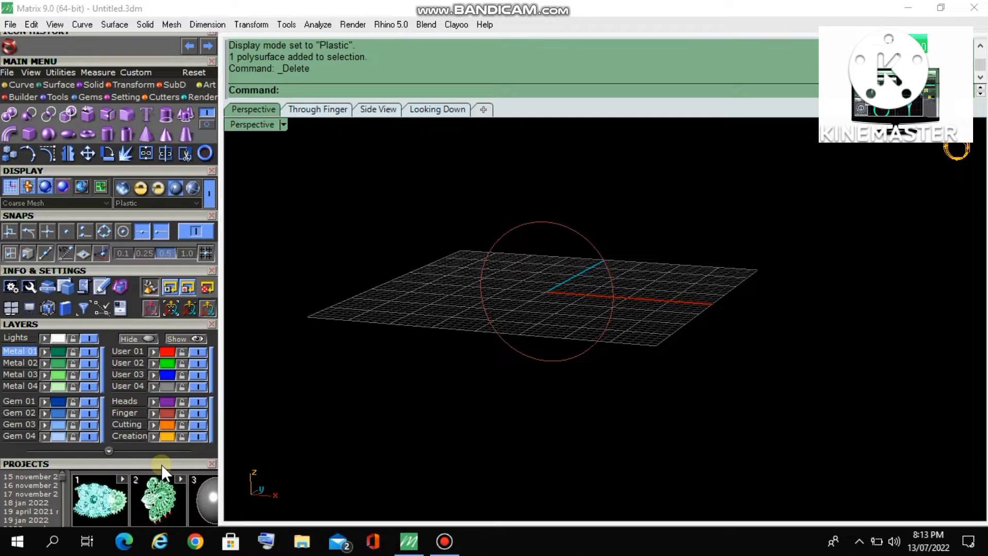
- Reopen the Signet Ring Builder, start a cross-section signet preview and set its bottom width to 1.83 mm
{"action": "mouse_move", "coordinate": [161, 464]}
{"action": "left_mouse_down"}
{"action": "mouse_move", "coordinate": [163, 253]}
{"action": "mouse_move", "coordinate": [155, 466]}
{"action": "left_mouse_up"}
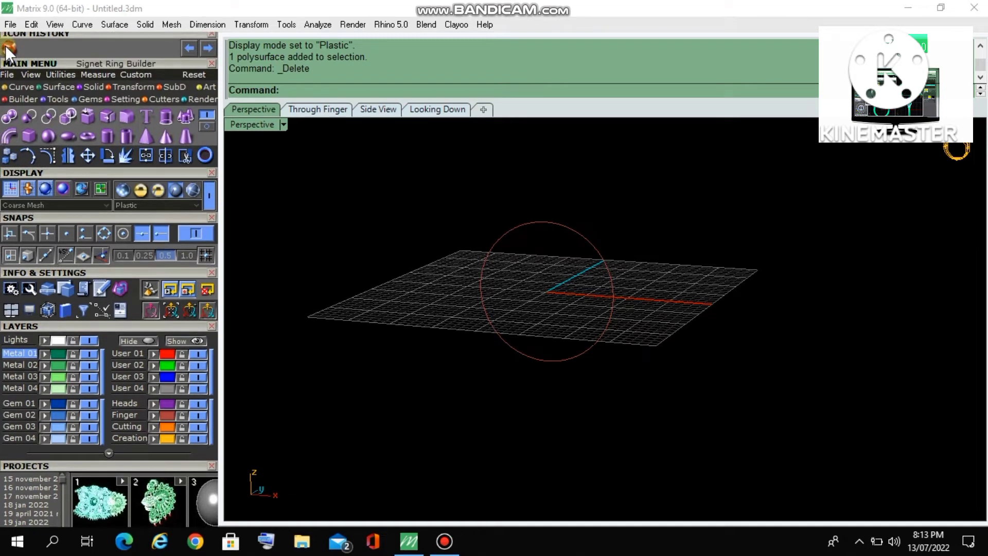
{"action": "left_click_drag", "start_coordinate": [171, 459], "coordinate": [205, 133]}
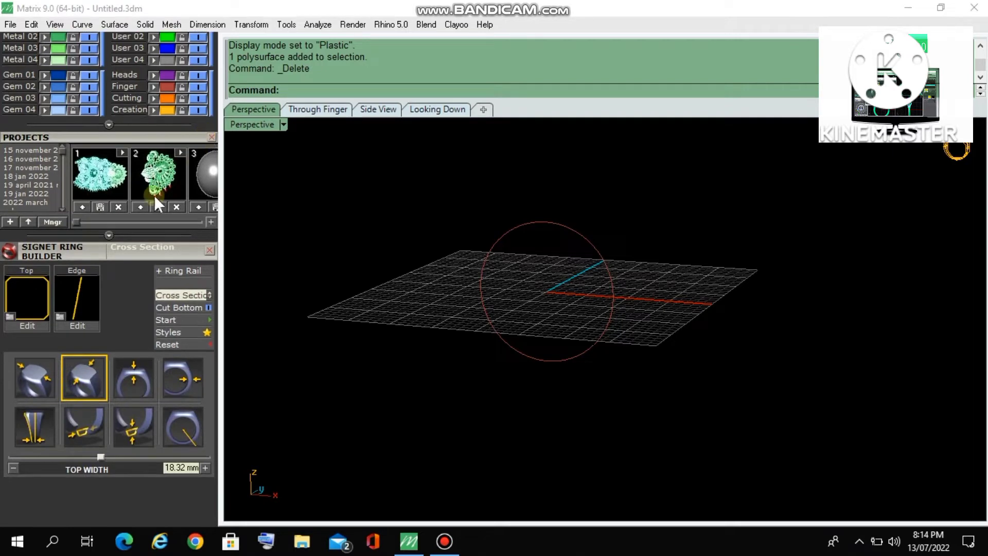
{"action": "left_click", "coordinate": [181, 321]}
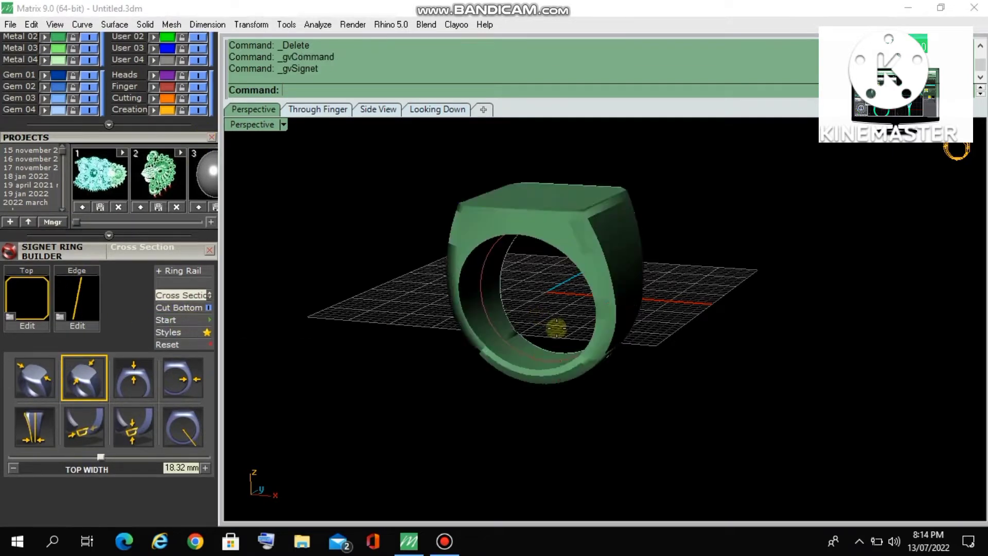
{"action": "right_click_drag", "start_coordinate": [492, 346], "coordinate": [527, 382]}
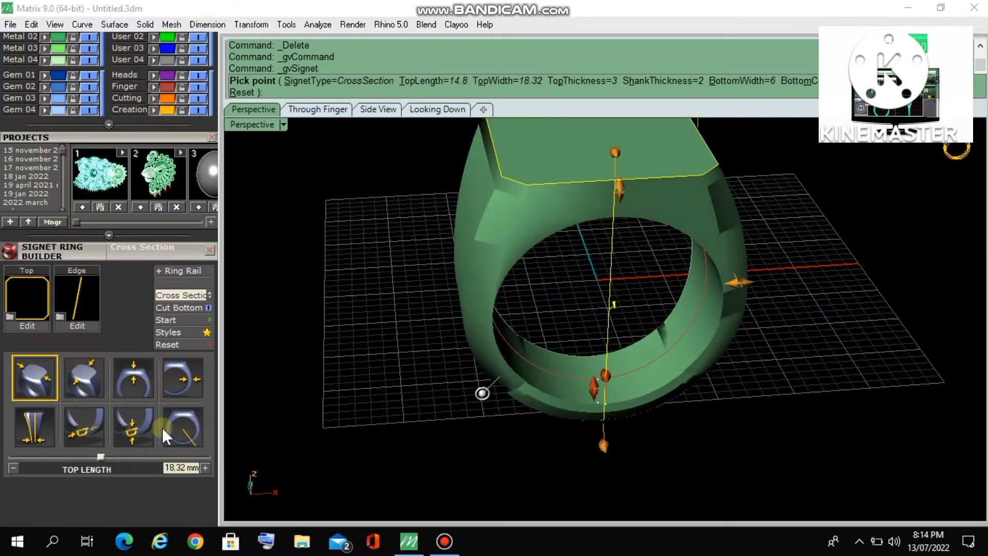
{"action": "left_click", "coordinate": [39, 421]}
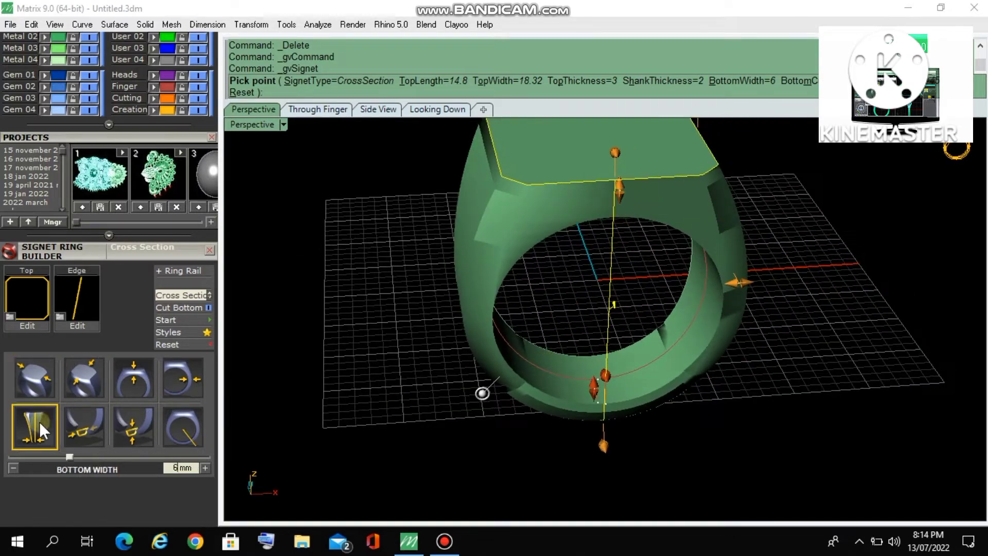
{"action": "left_click_drag", "start_coordinate": [66, 457], "coordinate": [28, 453]}
{"action": "right_click_drag", "start_coordinate": [410, 412], "coordinate": [361, 353]}
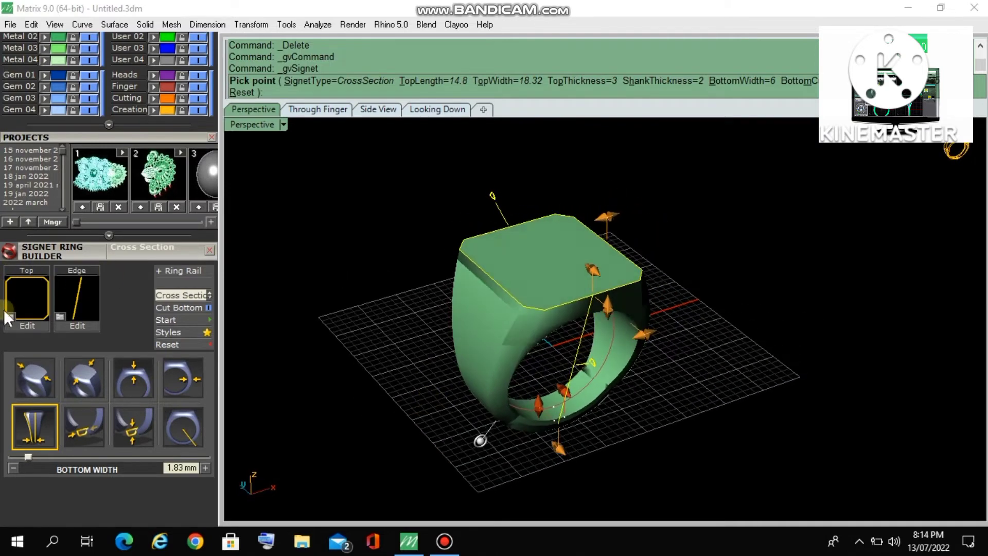
- Change the signet's top profile to the rounded-corner square shape signet 34
{"action": "left_click", "coordinate": [10, 316]}
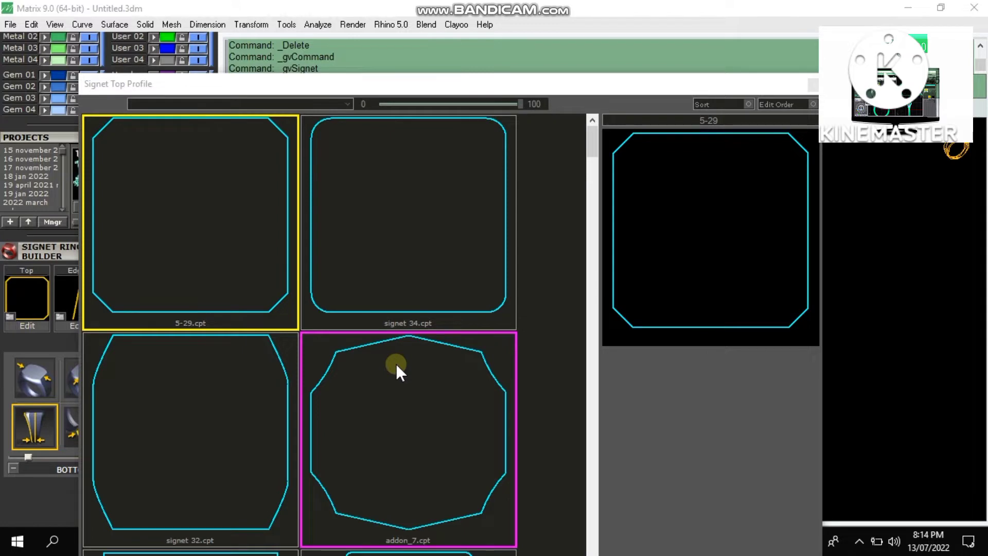
{"action": "left_click", "coordinate": [351, 270]}
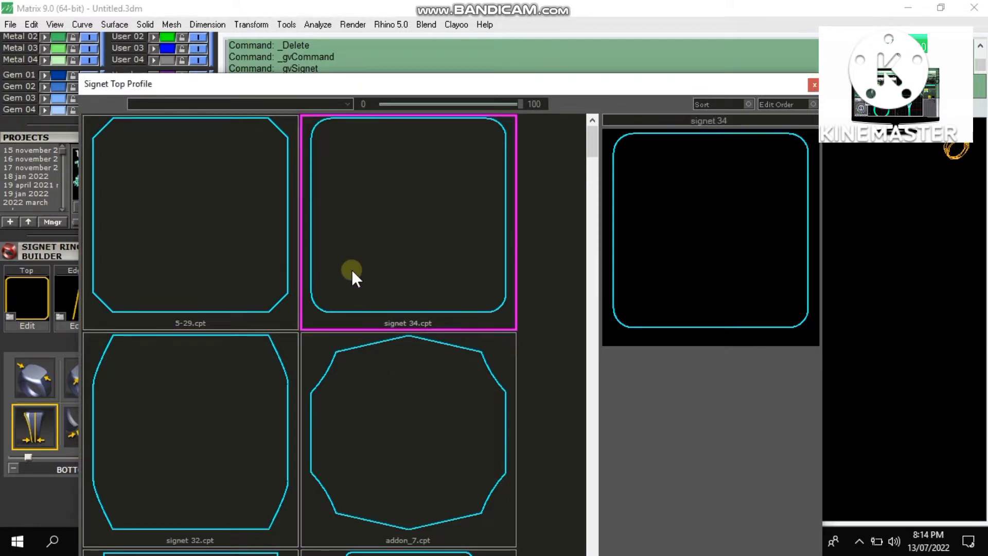
{"action": "double_click", "coordinate": [350, 270]}
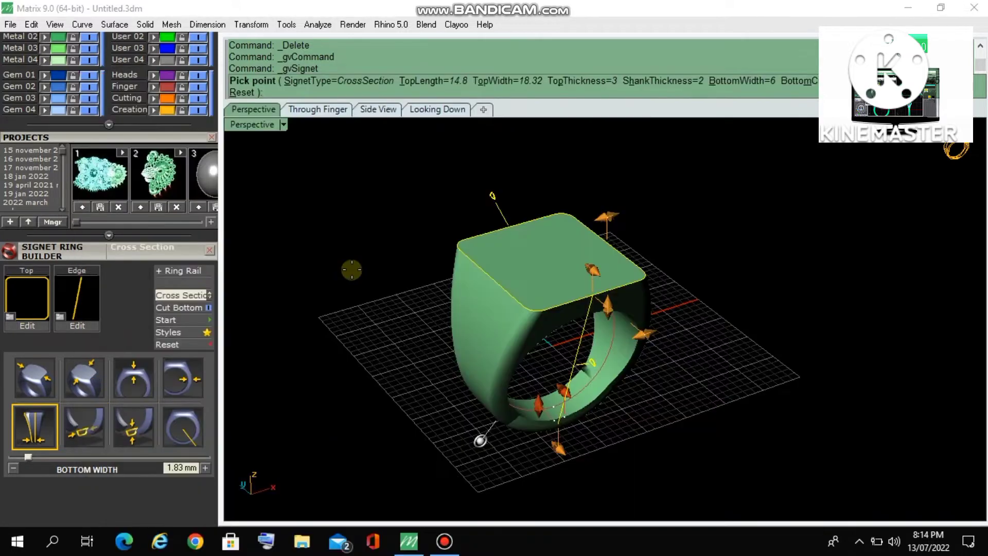
{"action": "right_click_drag", "start_coordinate": [461, 372], "coordinate": [425, 364]}
{"action": "scroll", "coordinate": [437, 386], "scroll_direction": "up", "scroll_amount": 2}
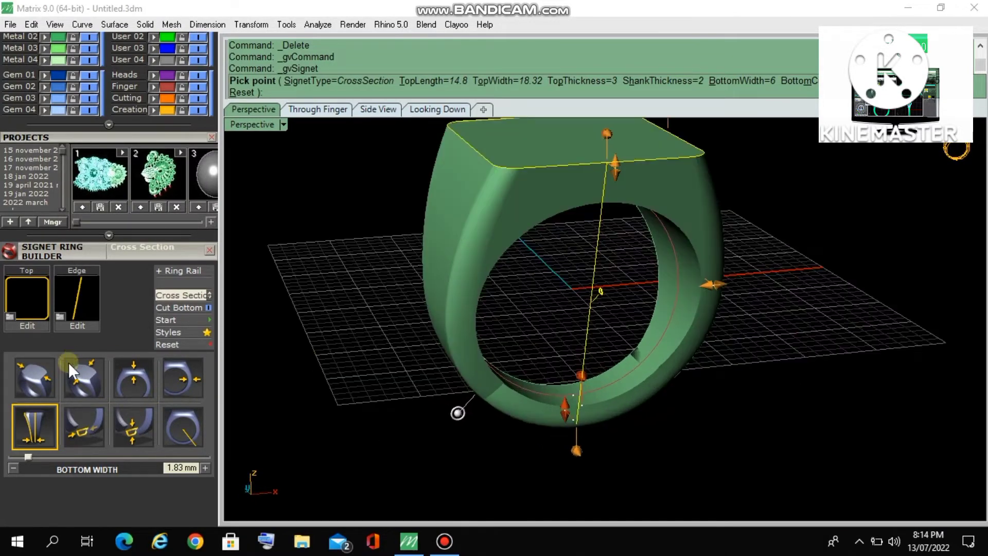
- Change the signet ring's edge profile to 09, the slanted line with a curved upper end
{"action": "left_click", "coordinate": [60, 316]}
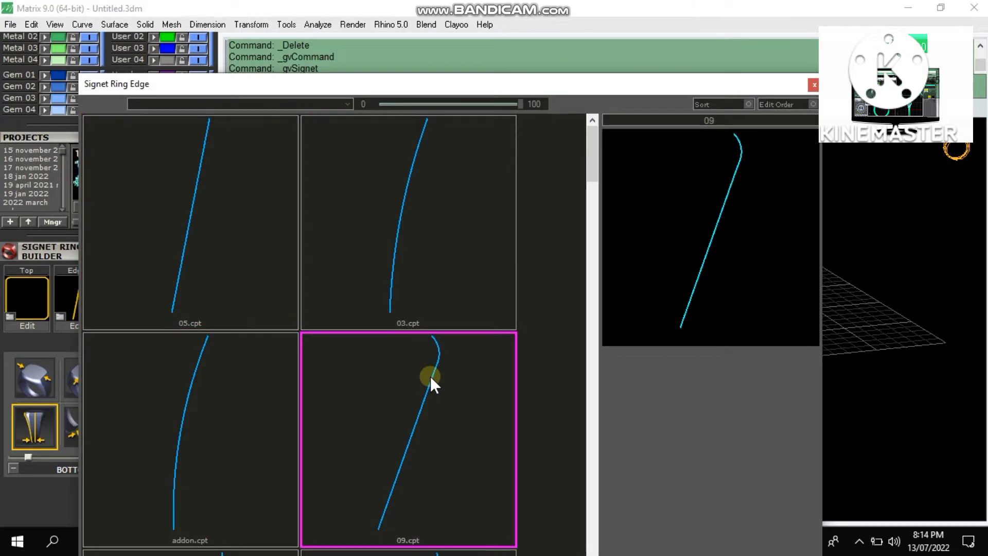
{"action": "left_click", "coordinate": [430, 376]}
{"action": "right_click_drag", "start_coordinate": [458, 410], "coordinate": [438, 347]}
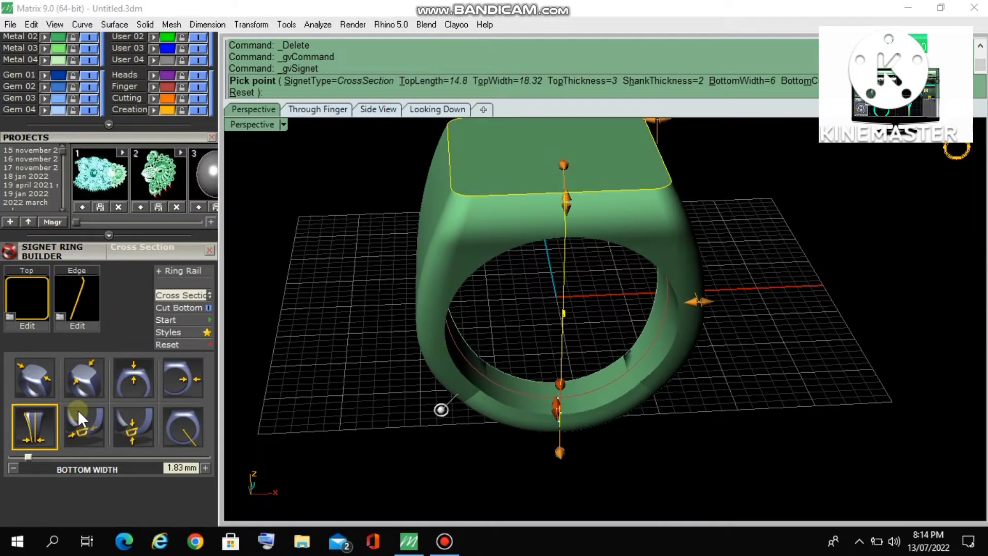
- Set the bottom width scale to 83.4% and finish the Signet Ring Builder by generating the solid ring
{"action": "left_click", "coordinate": [80, 425]}
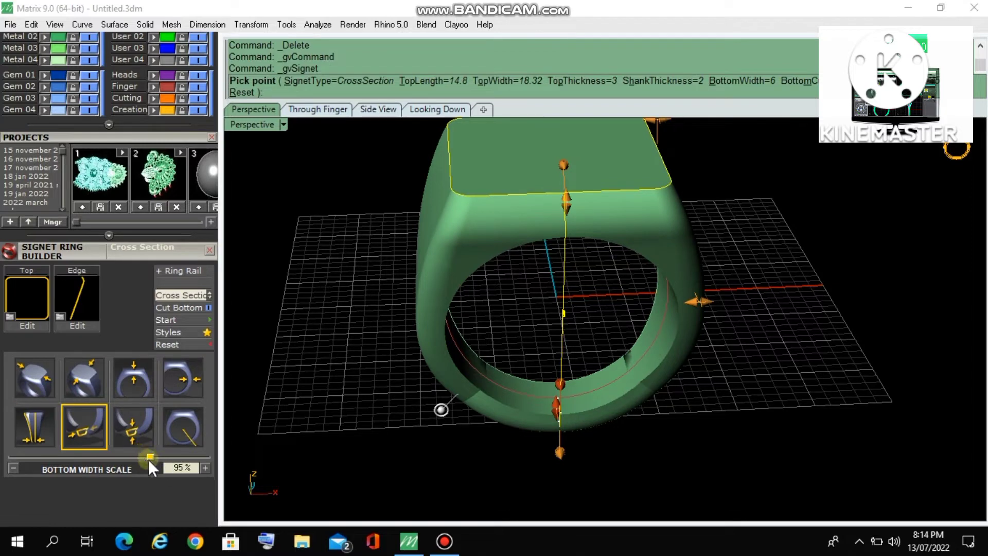
{"action": "left_click_drag", "start_coordinate": [148, 456], "coordinate": [131, 454]}
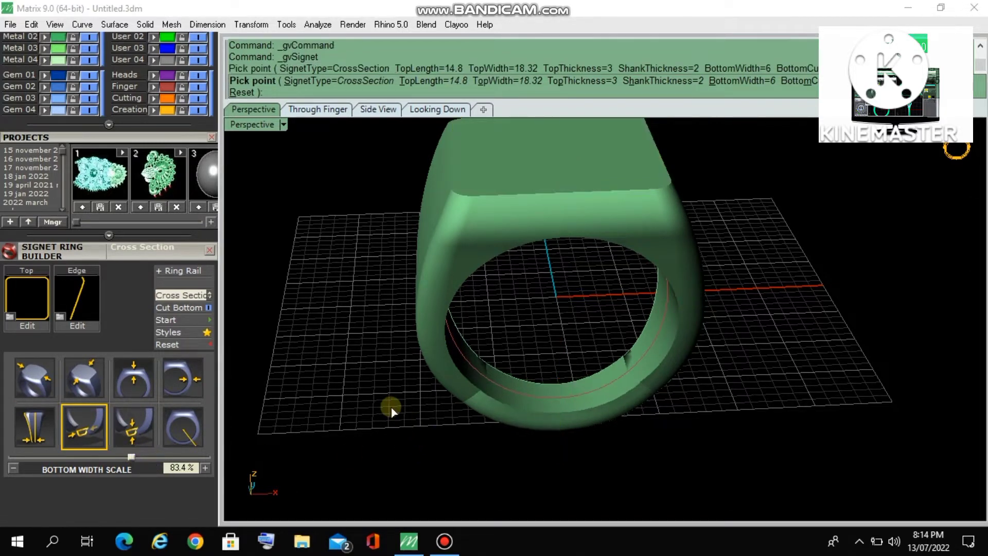
{"action": "right_click_drag", "start_coordinate": [390, 406], "coordinate": [441, 442]}
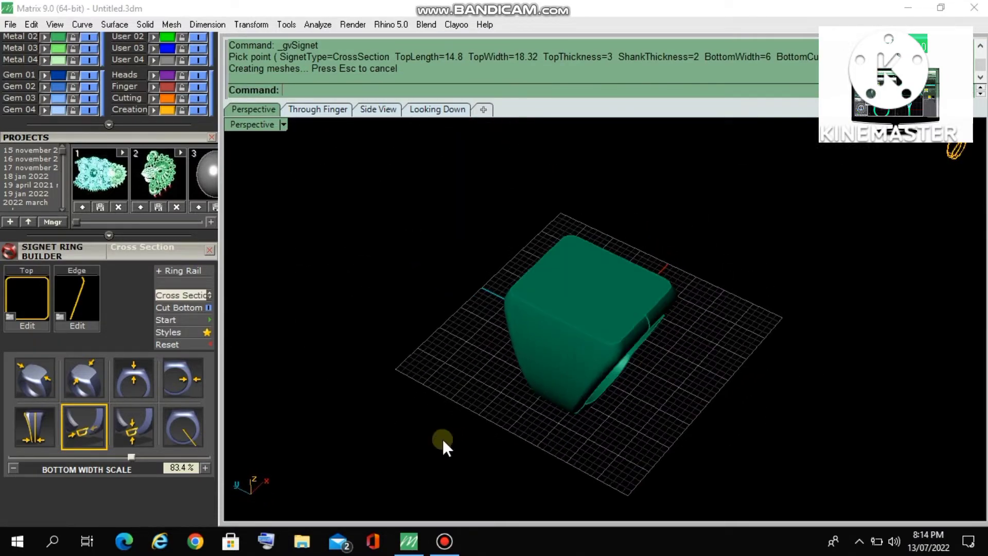
{"action": "left_click", "coordinate": [211, 250]}
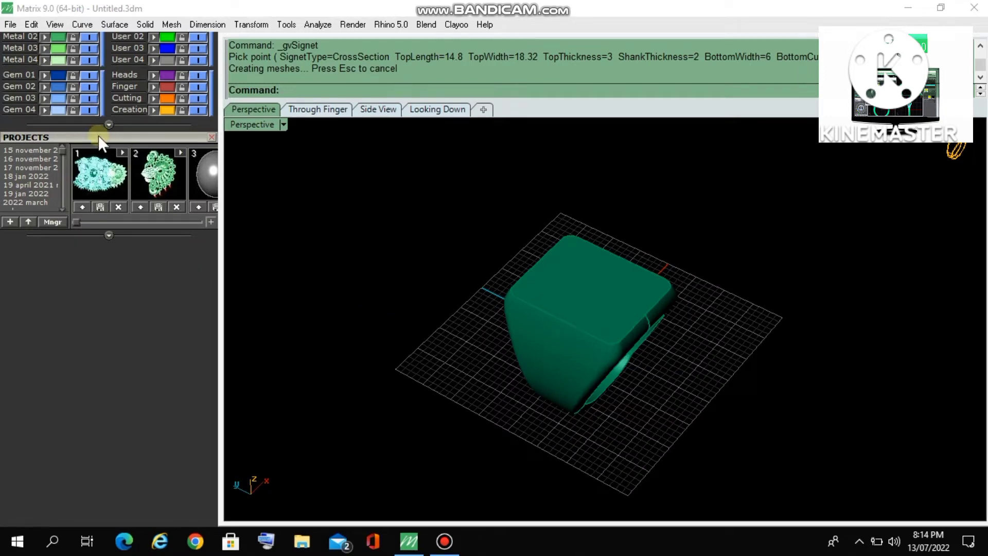
{"action": "left_click_drag", "start_coordinate": [99, 137], "coordinate": [72, 465]}
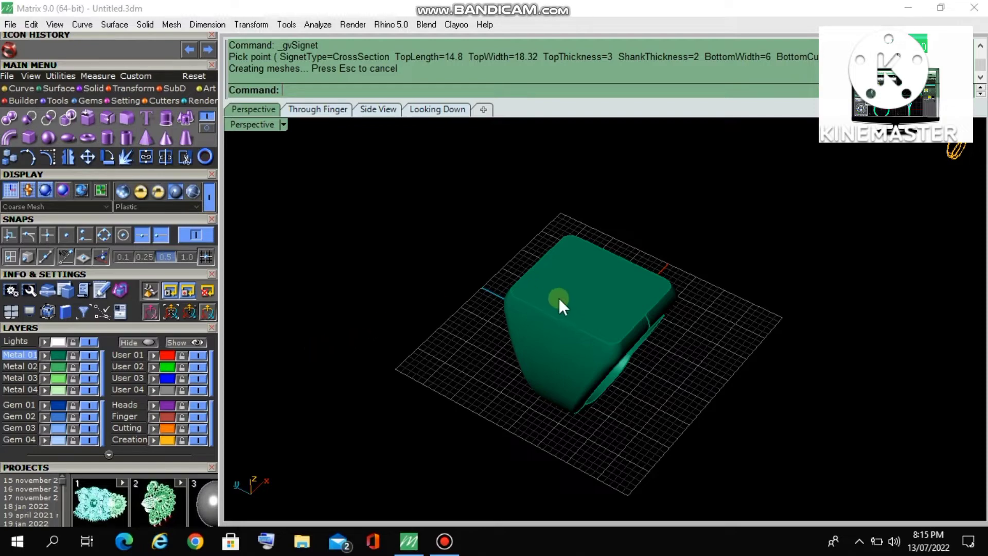
- Examine the new signet ring's top, rounded edges and inner band from several angles and distances
{"action": "right_click_drag", "start_coordinate": [576, 340], "coordinate": [540, 293]}
{"action": "scroll", "coordinate": [554, 280], "scroll_direction": "up", "scroll_amount": 5}
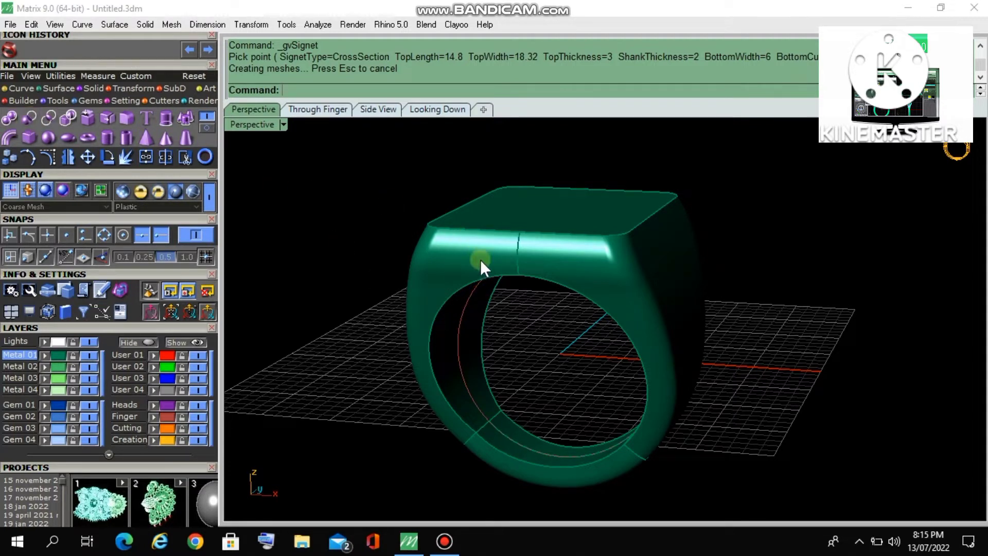
{"action": "scroll", "coordinate": [482, 297], "scroll_direction": "down", "scroll_amount": 2}
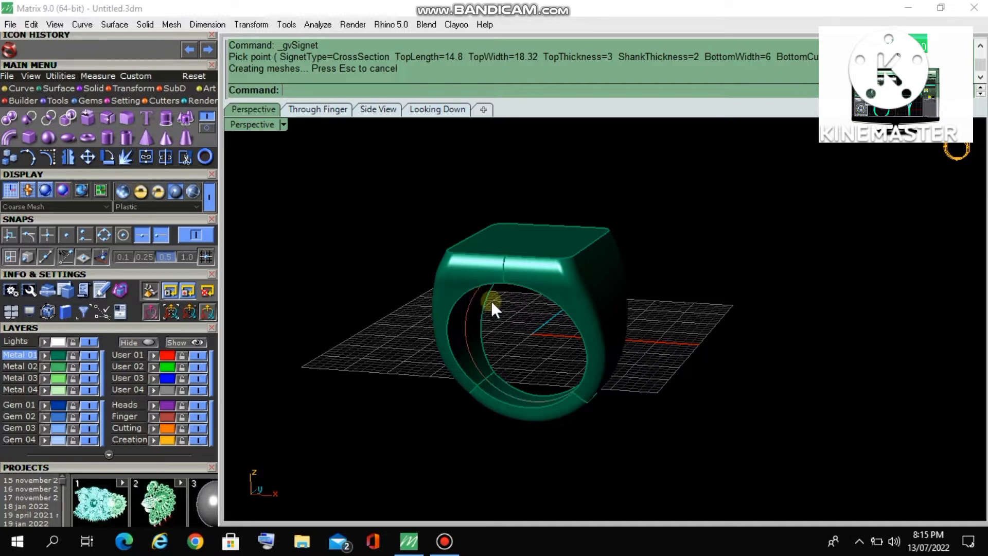
{"action": "right_click_drag", "start_coordinate": [491, 301], "coordinate": [489, 280]}
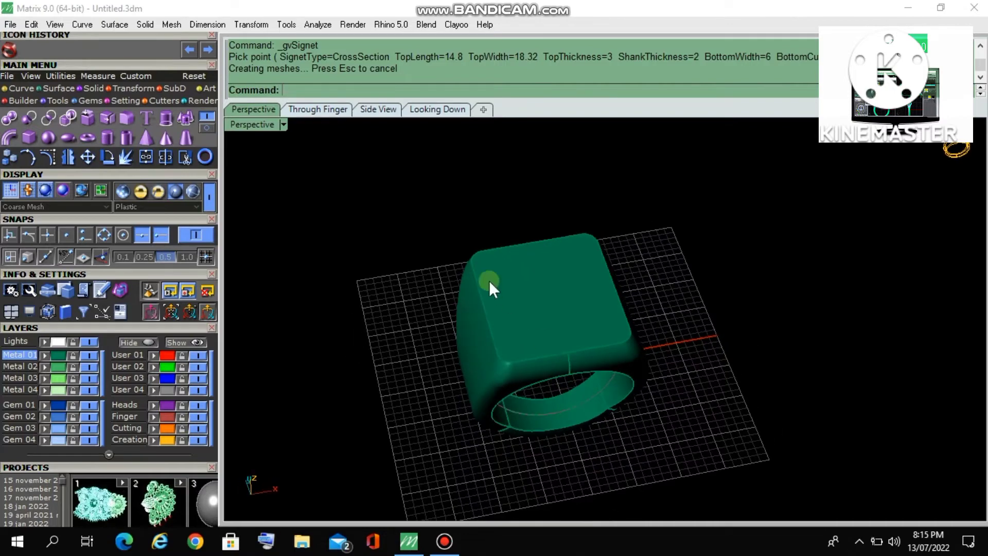
{"action": "scroll", "coordinate": [490, 284], "scroll_direction": "down", "scroll_amount": 6}
{"action": "right_click_drag", "start_coordinate": [498, 329], "coordinate": [516, 222]}
{"action": "scroll", "coordinate": [515, 266], "scroll_direction": "up", "scroll_amount": 6}
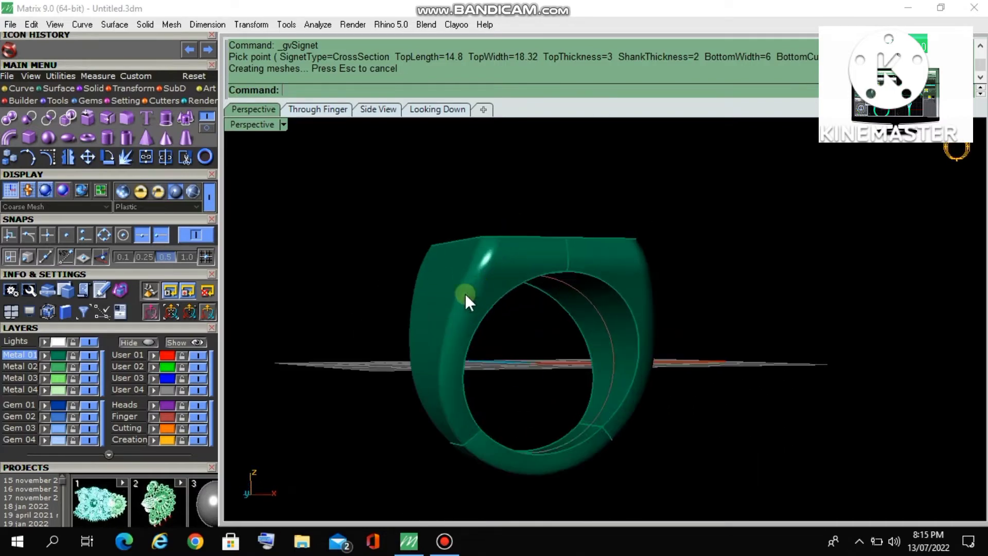
{"action": "right_click_drag", "start_coordinate": [464, 293], "coordinate": [441, 330]}
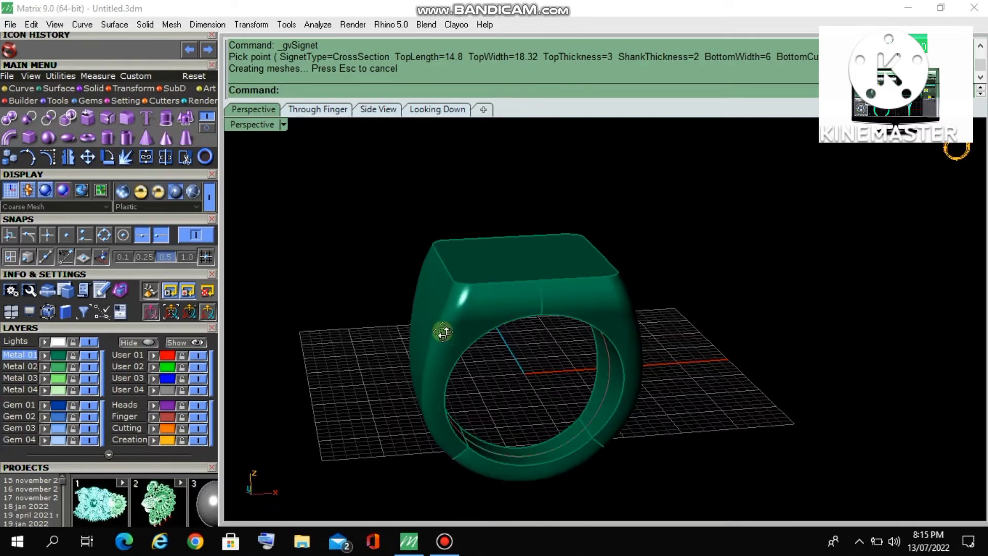
- Maximize the Through Finger view and set its display mode to Wireframe
{"action": "double_click", "coordinate": [239, 126]}
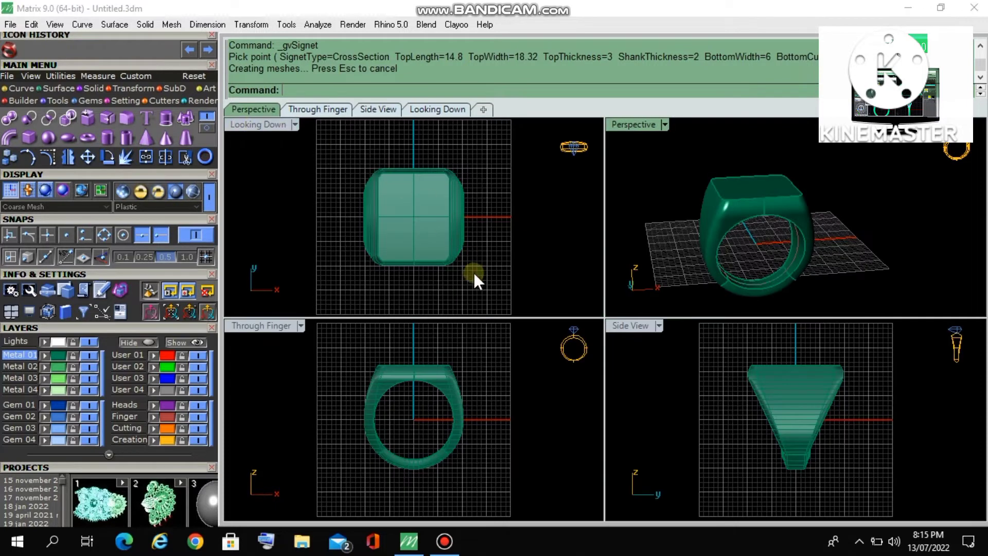
{"action": "double_click", "coordinate": [263, 326]}
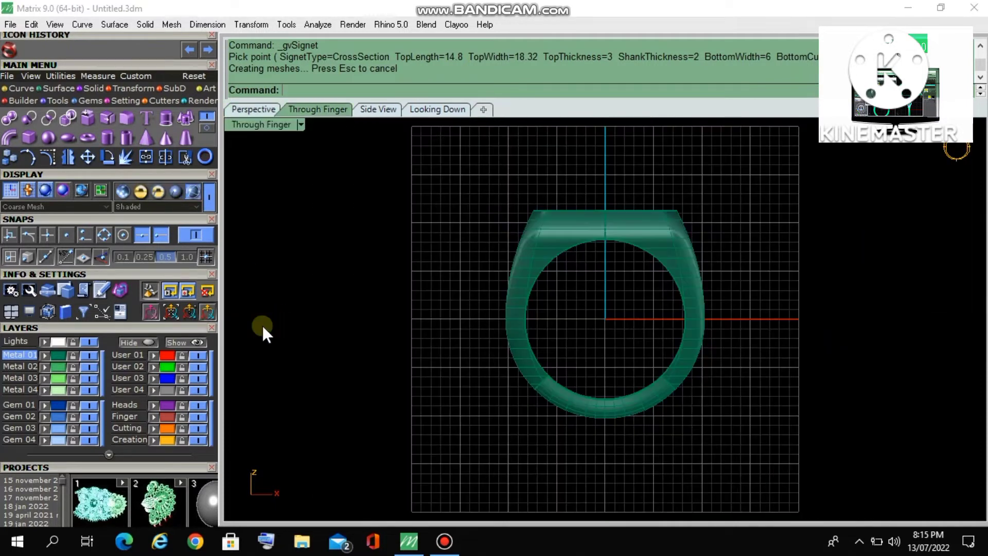
{"action": "left_click", "coordinate": [260, 124]}
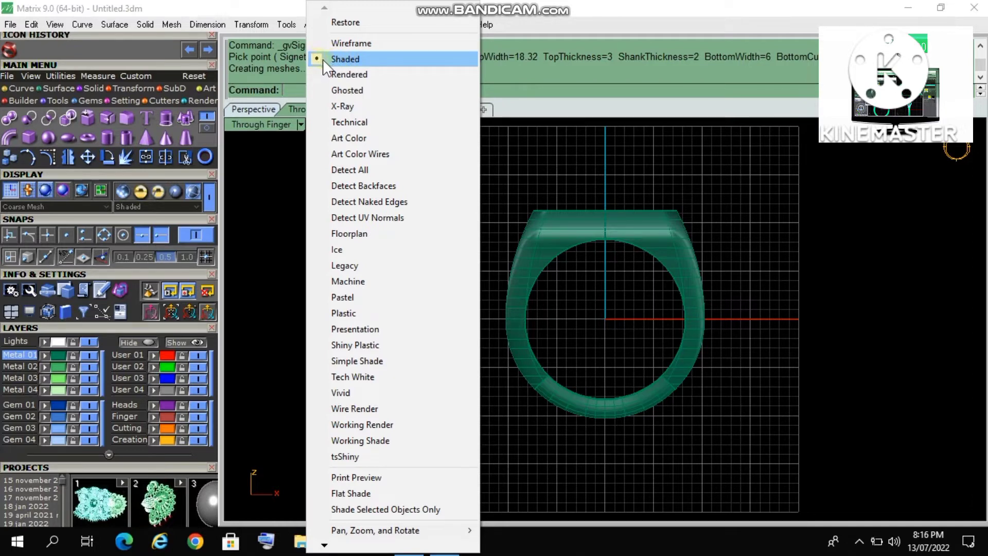
{"action": "left_click", "coordinate": [322, 42]}
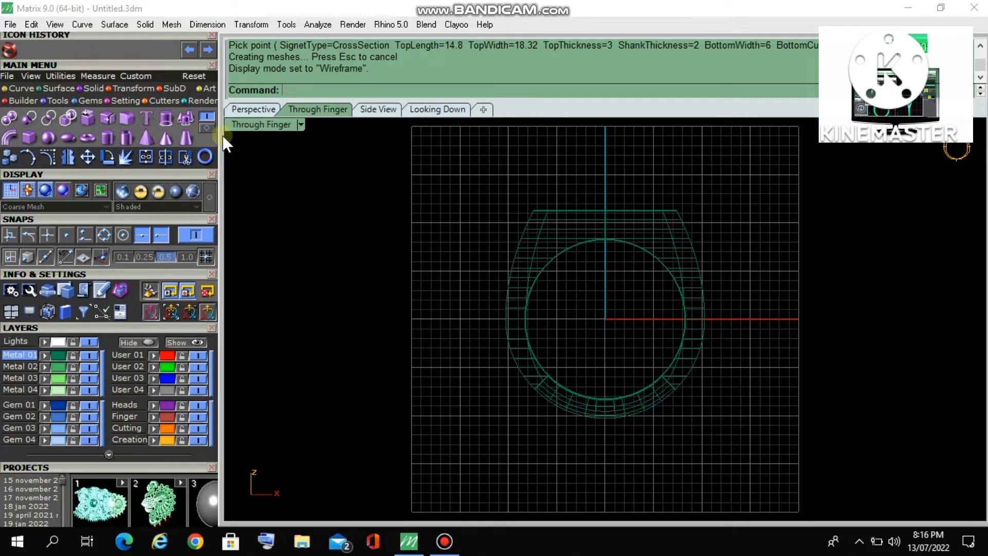
- Try the Rendered display mode in the Through Finger view and return the view to Wireframe
{"action": "left_click", "coordinate": [242, 122]}
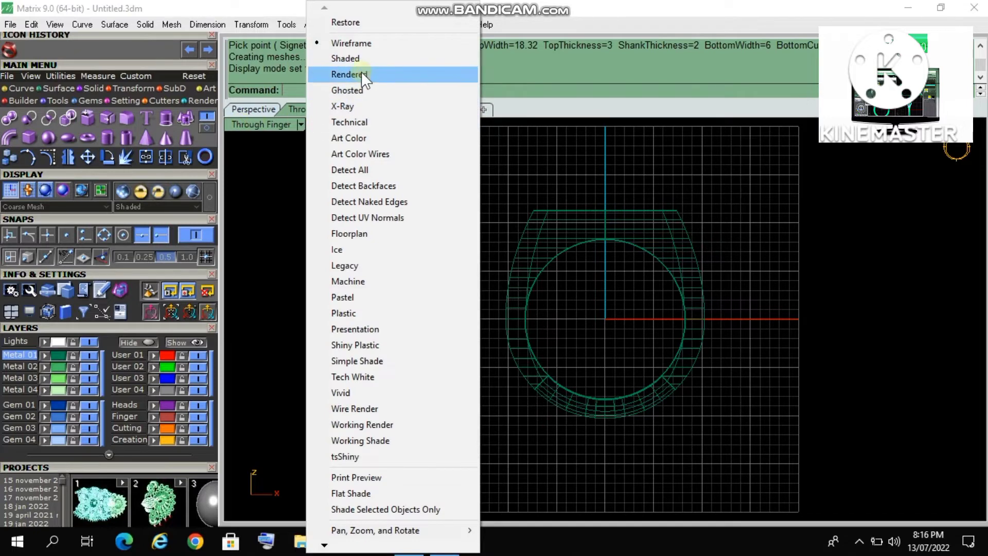
{"action": "left_click", "coordinate": [364, 75]}
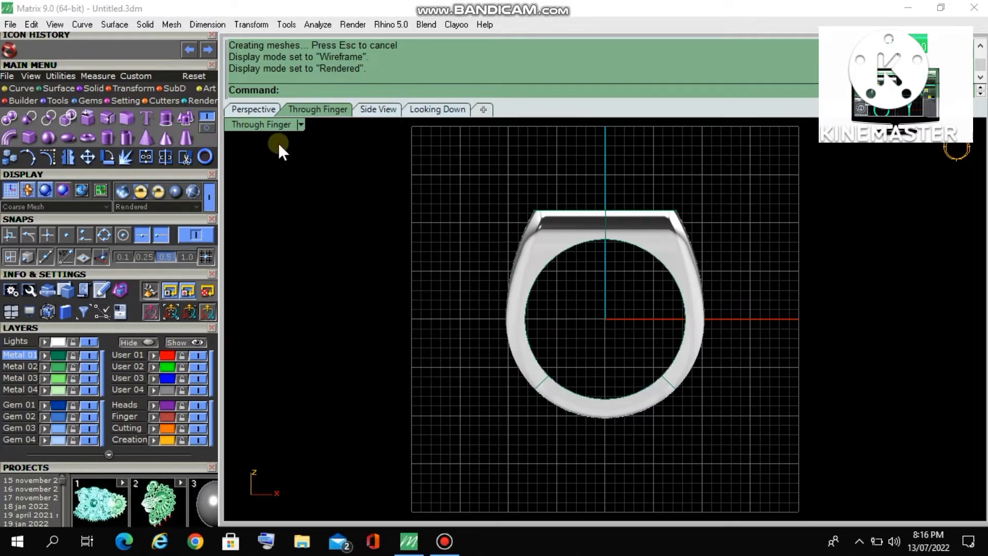
{"action": "left_click", "coordinate": [239, 127]}
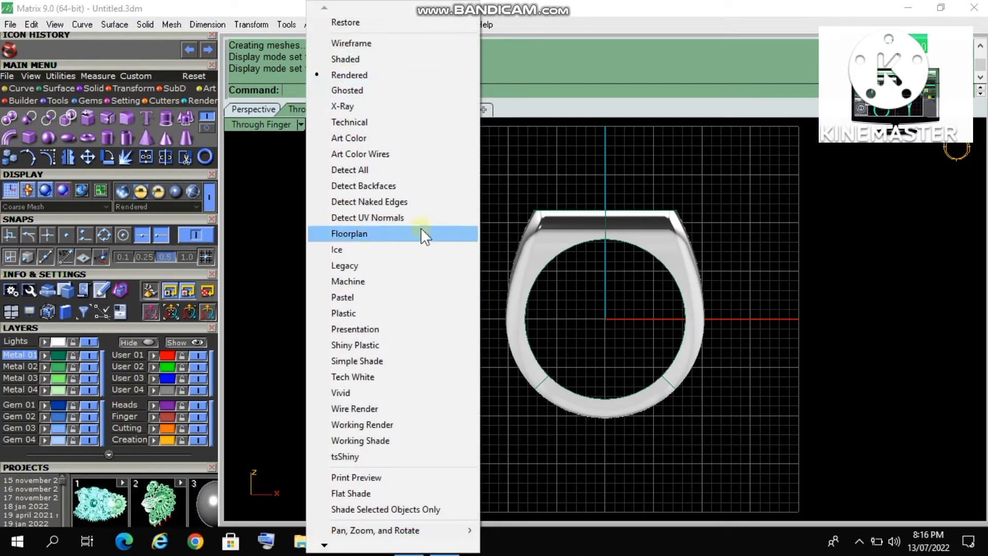
{"action": "left_click", "coordinate": [339, 44]}
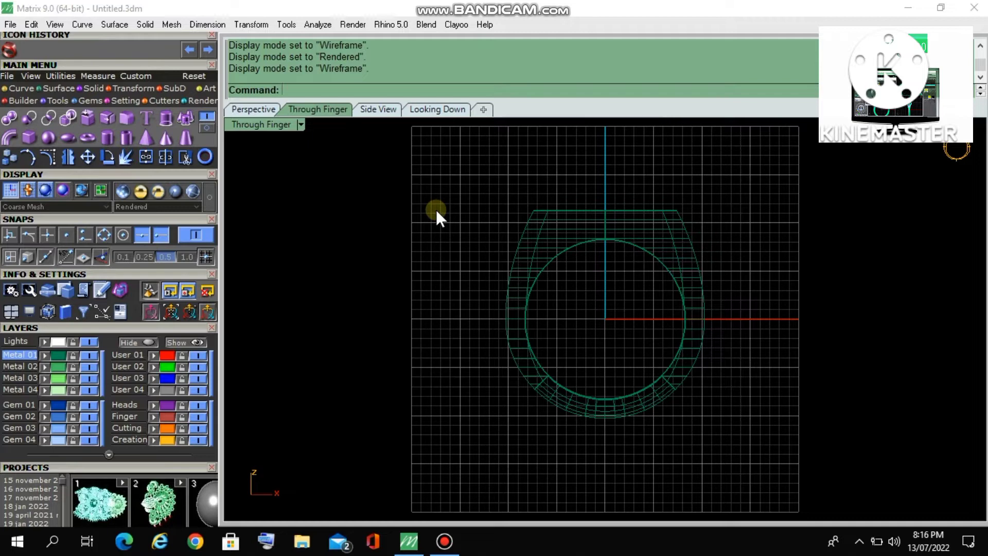
- Start scaling the ring polysurface in the Through Finger view with copying enabled and the origin at 0,0,0
{"action": "right_click_drag", "start_coordinate": [509, 223], "coordinate": [475, 253]}
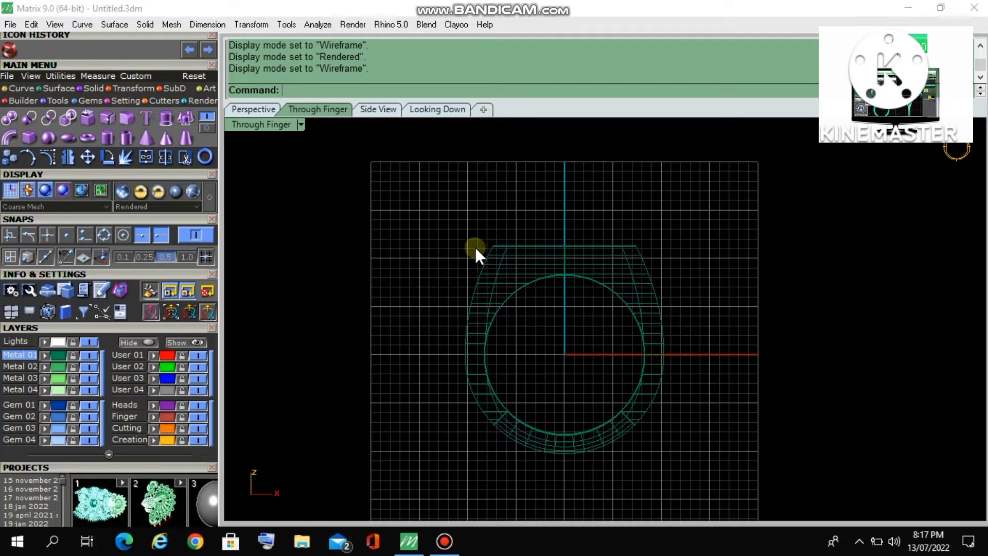
{"action": "left_click", "coordinate": [132, 89]}
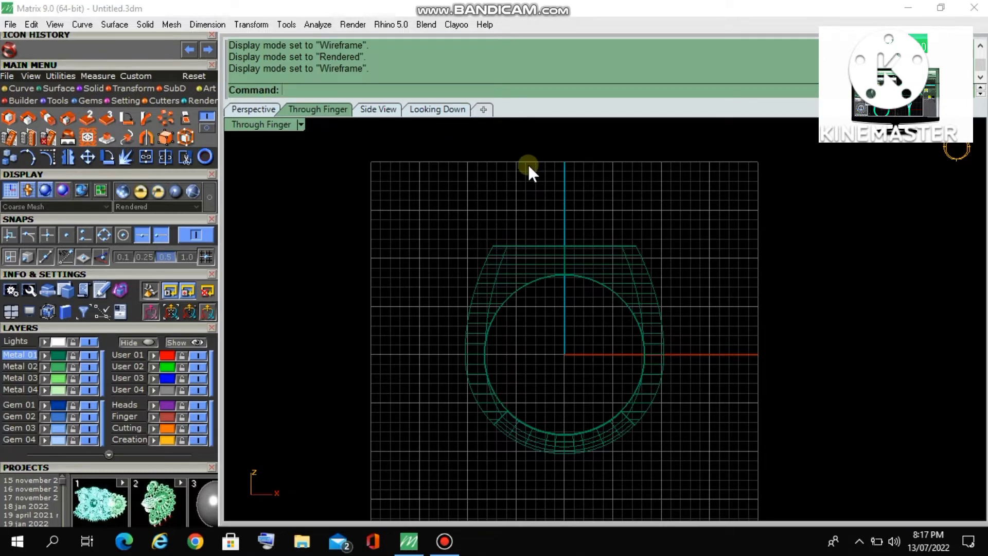
{"action": "left_click", "coordinate": [7, 119]}
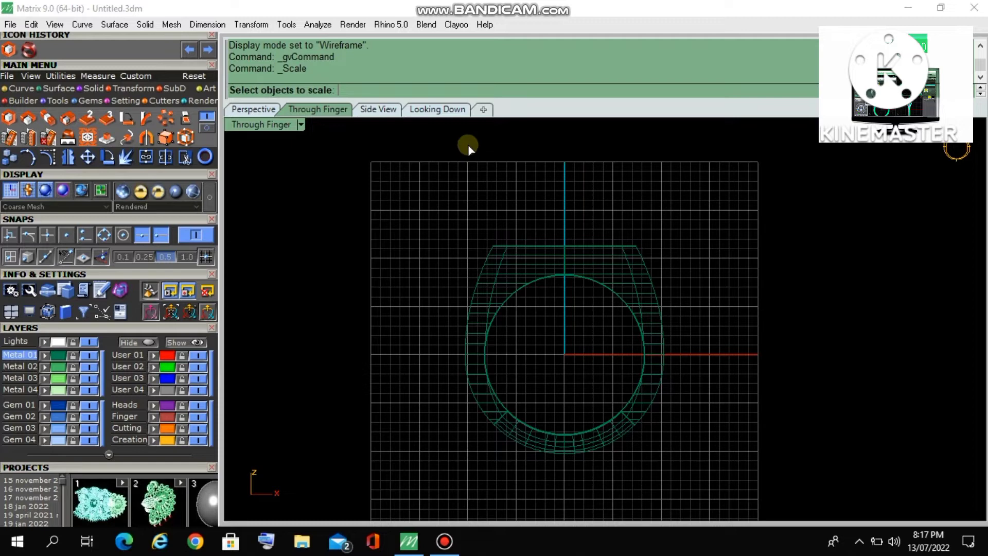
{"action": "left_click", "coordinate": [548, 277]}
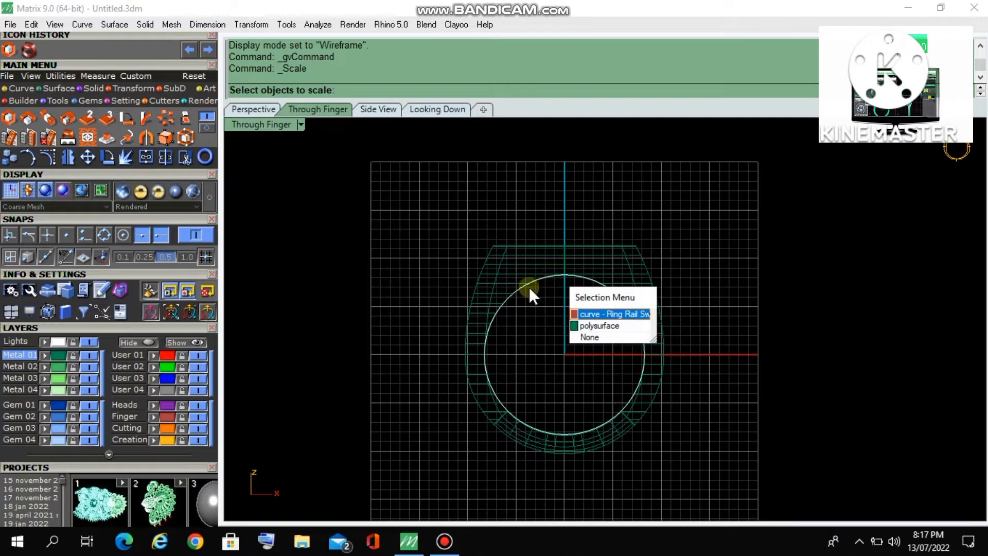
{"action": "left_click", "coordinate": [592, 325]}
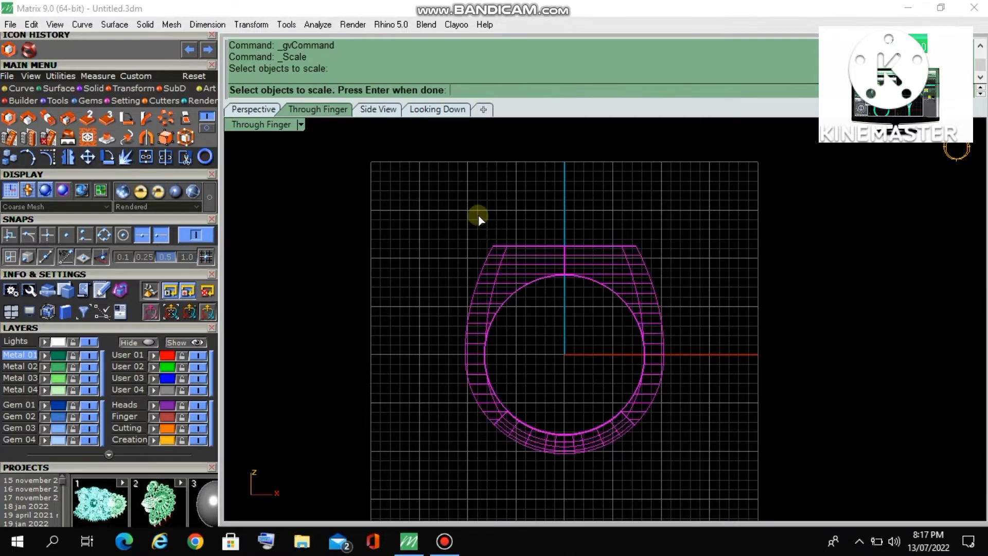
{"action": "key", "text": "Return"}
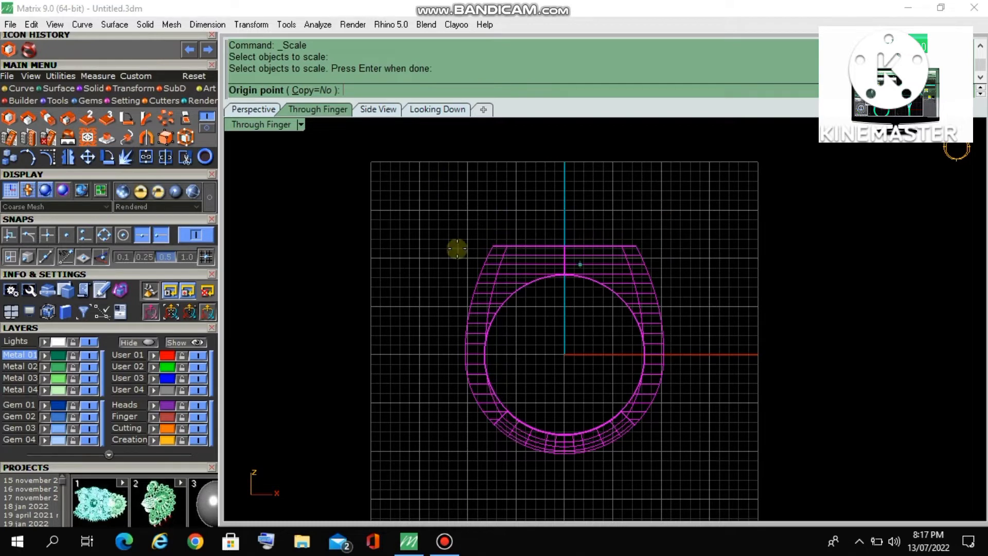
{"action": "left_click", "coordinate": [318, 92]}
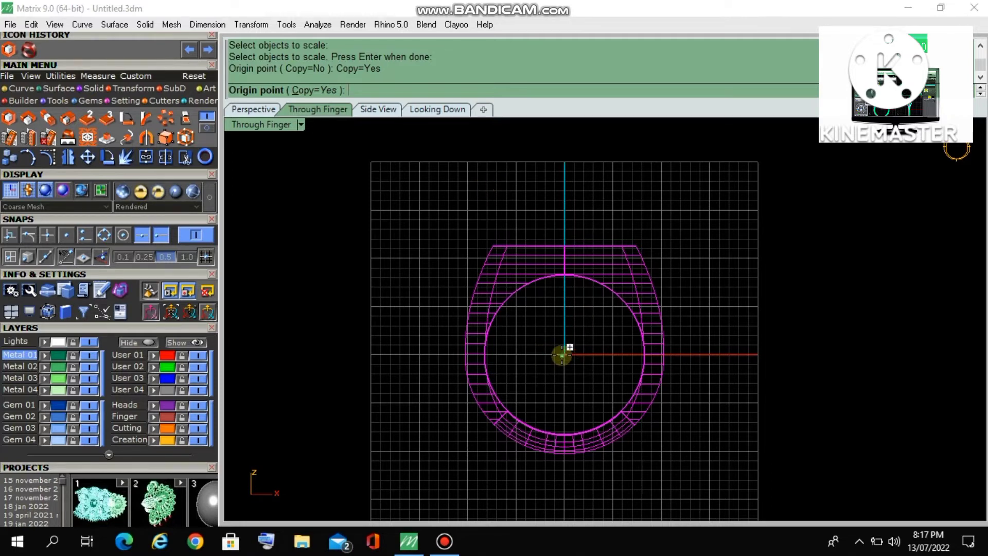
{"action": "scroll", "coordinate": [562, 354], "scroll_direction": "up", "scroll_amount": 5}
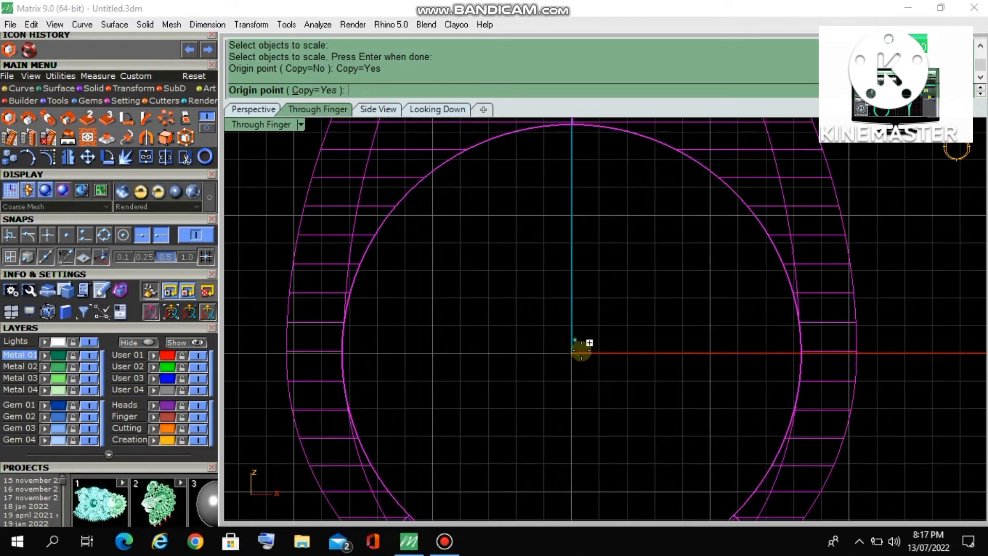
{"action": "scroll", "coordinate": [570, 352], "scroll_direction": "down", "scroll_amount": 3}
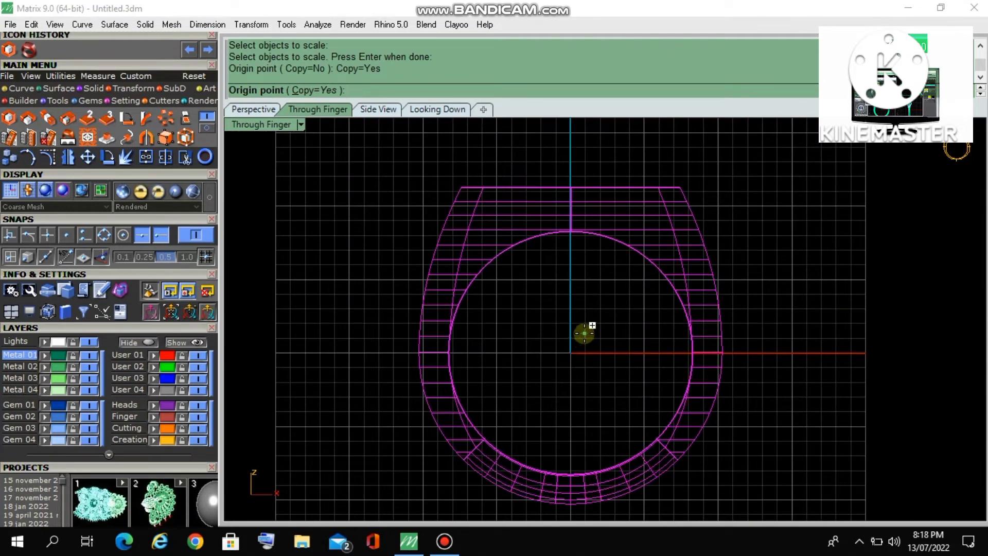
{"action": "type", "text": "0,0,0"}
{"action": "key", "text": "Return"}
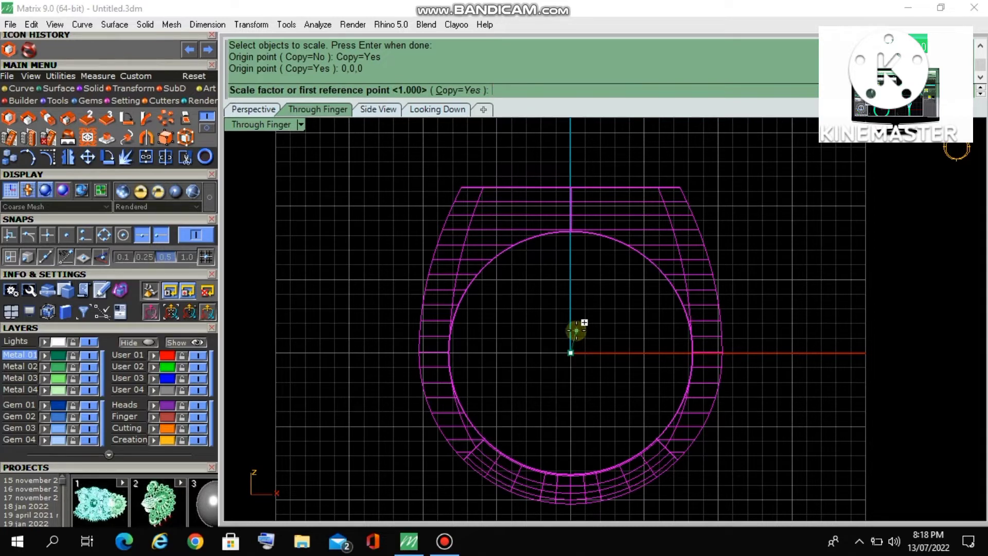
- Place a slightly smaller scaled copy inside the original ring, with object snaps turned off and Cutting as the current layer
{"action": "scroll", "coordinate": [575, 332], "scroll_direction": "down", "scroll_amount": 2}
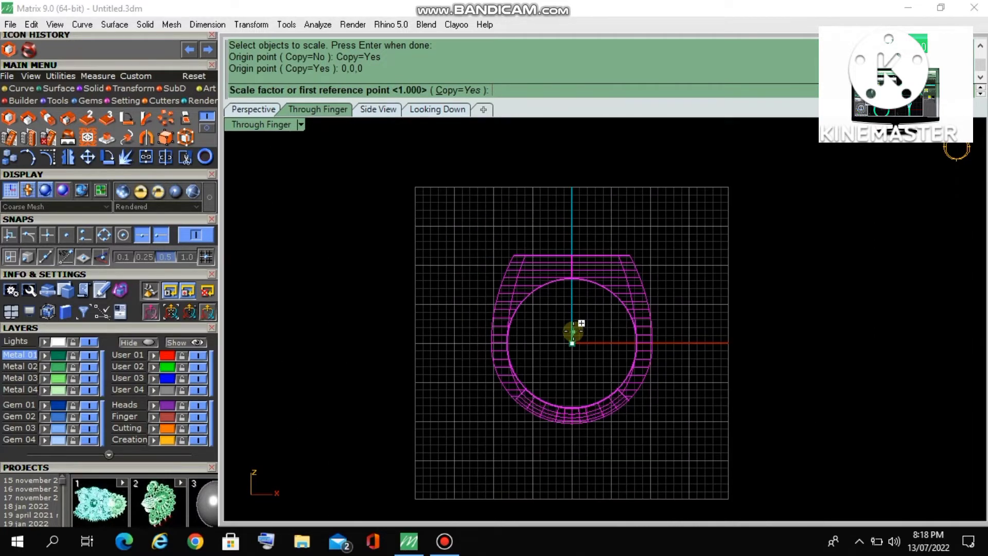
{"action": "left_click", "coordinate": [592, 235]}
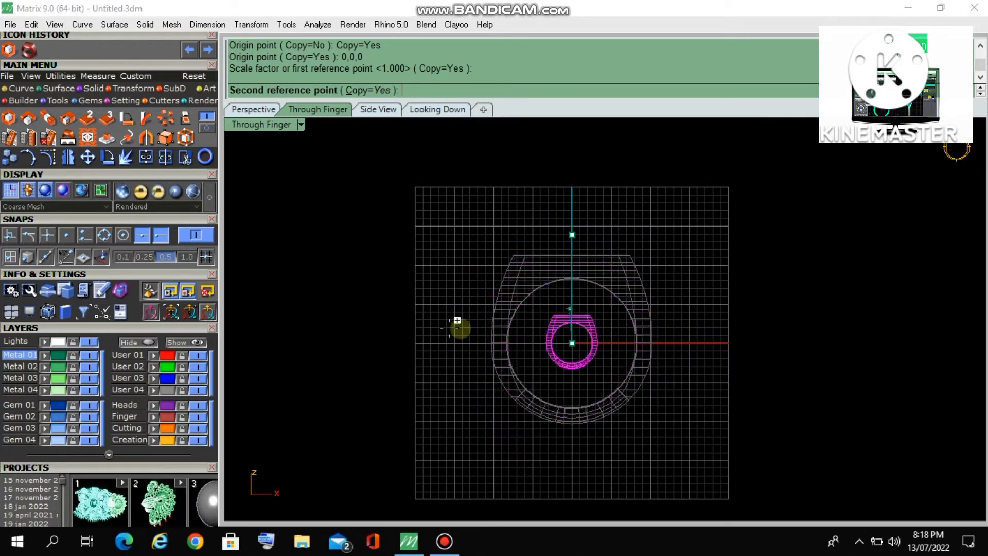
{"action": "left_click", "coordinate": [194, 235]}
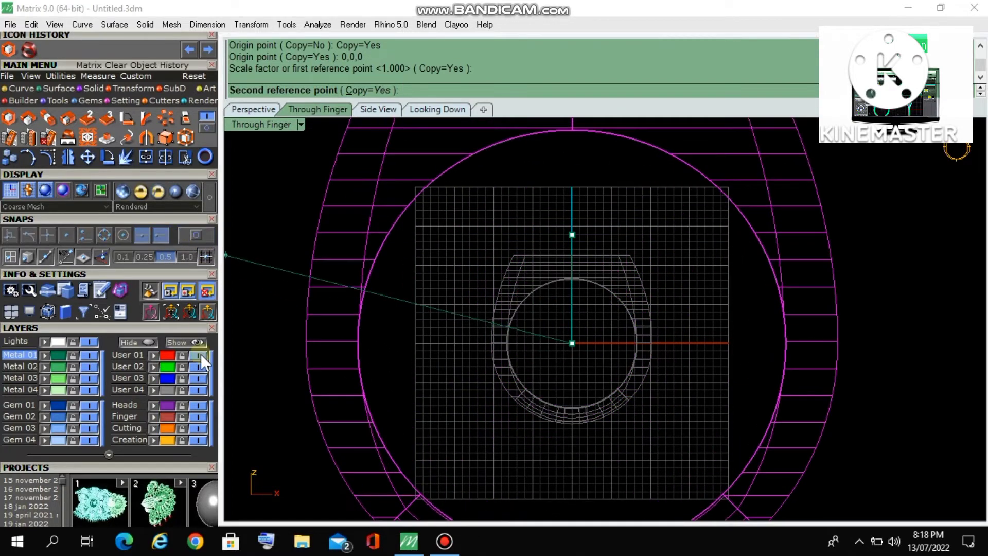
{"action": "left_click", "coordinate": [129, 428]}
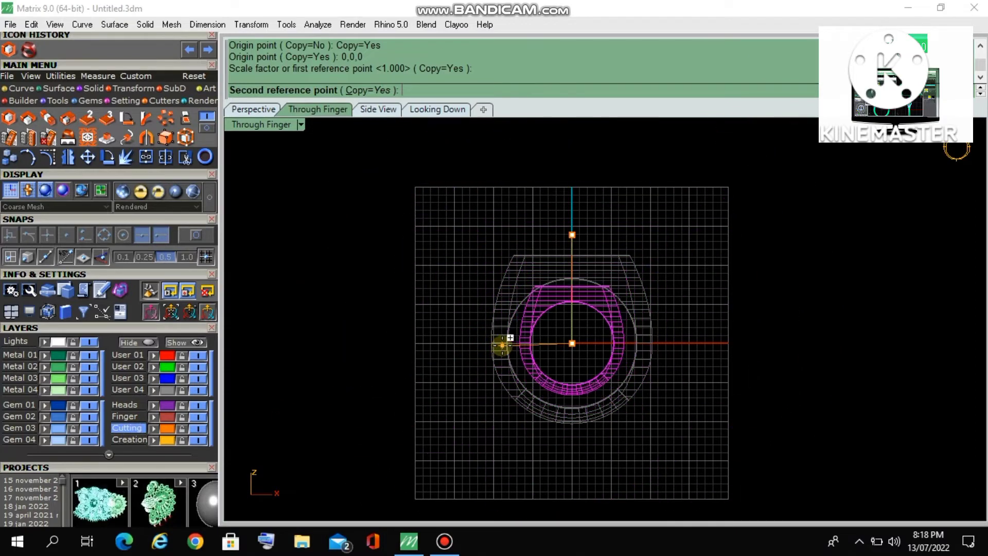
{"action": "scroll", "coordinate": [502, 345], "scroll_direction": "up", "scroll_amount": 5}
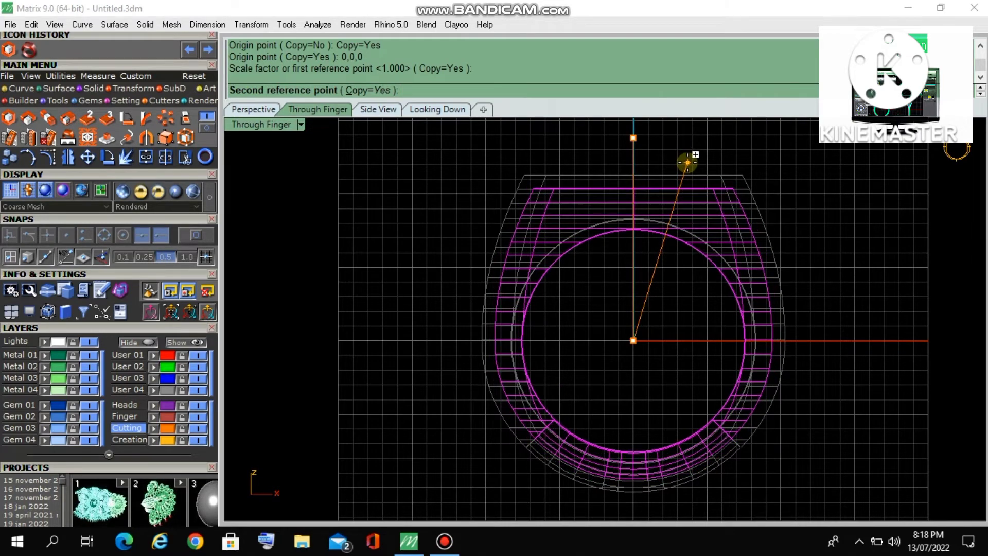
{"action": "left_click", "coordinate": [687, 163]}
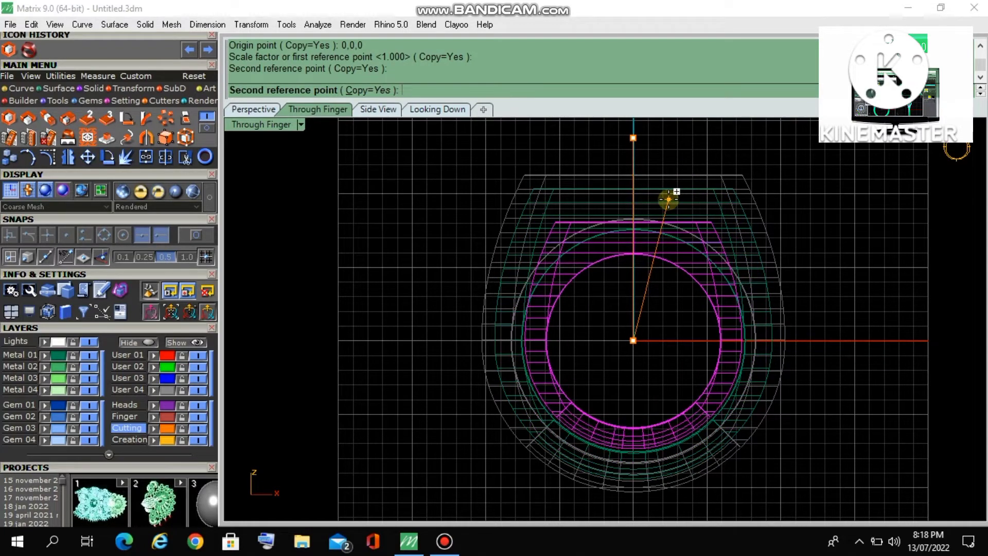
{"action": "right_click", "coordinate": [668, 199]}
- Assign the smaller ring copy to the Cutting layer and check its outline against the outer ring
{"action": "left_click", "coordinate": [575, 252]}
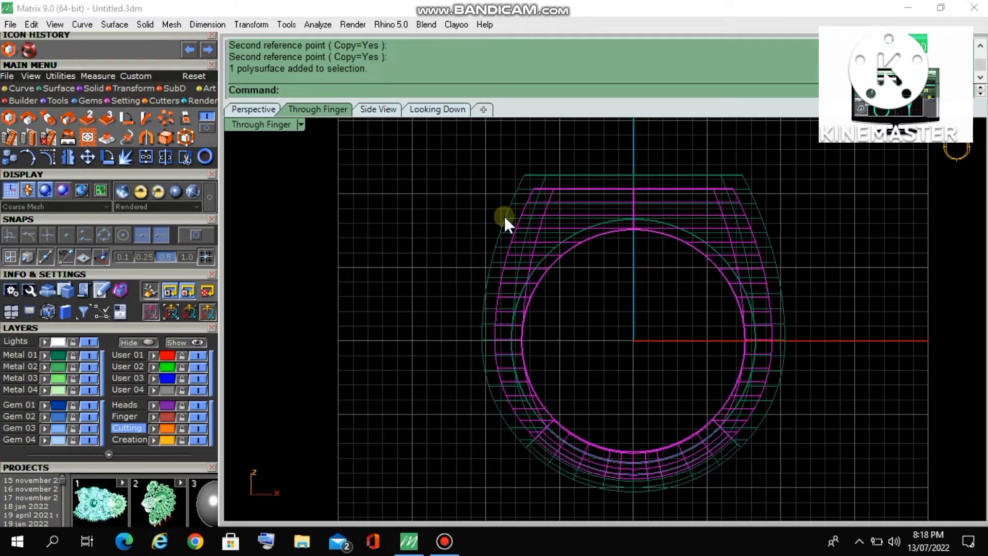
{"action": "left_click", "coordinate": [505, 217]}
{"action": "left_click", "coordinate": [559, 255]}
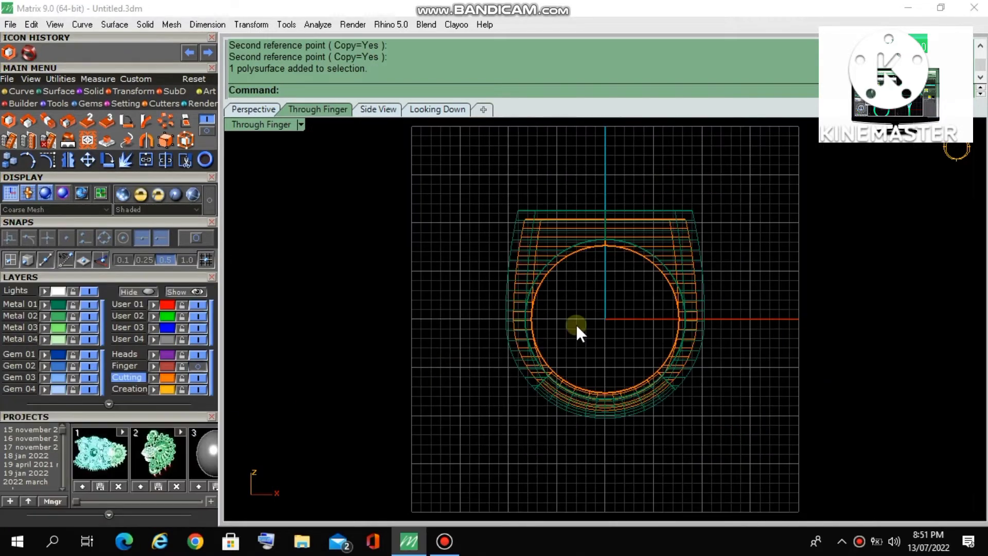
{"action": "scroll", "coordinate": [552, 264], "scroll_direction": "up", "scroll_amount": 3}
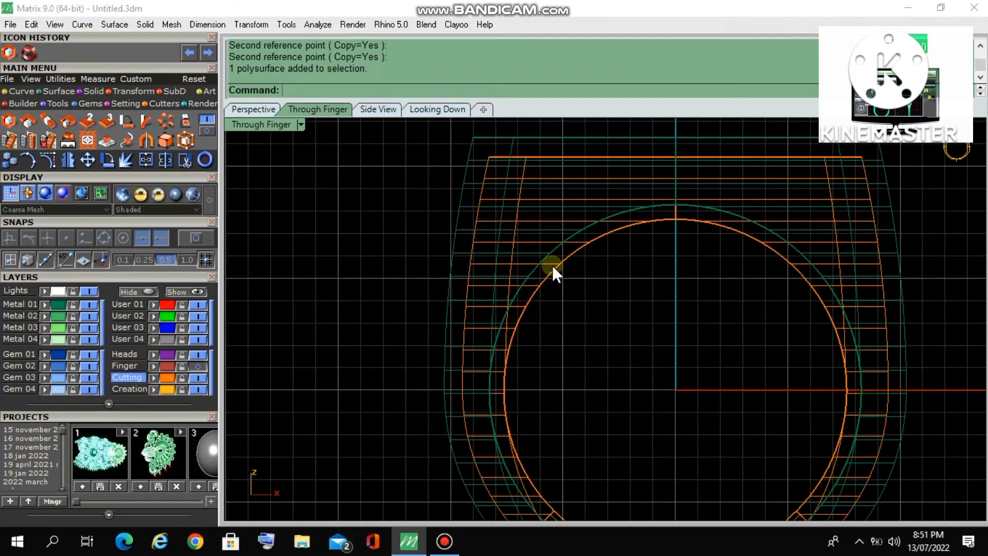
{"action": "left_click", "coordinate": [551, 264]}
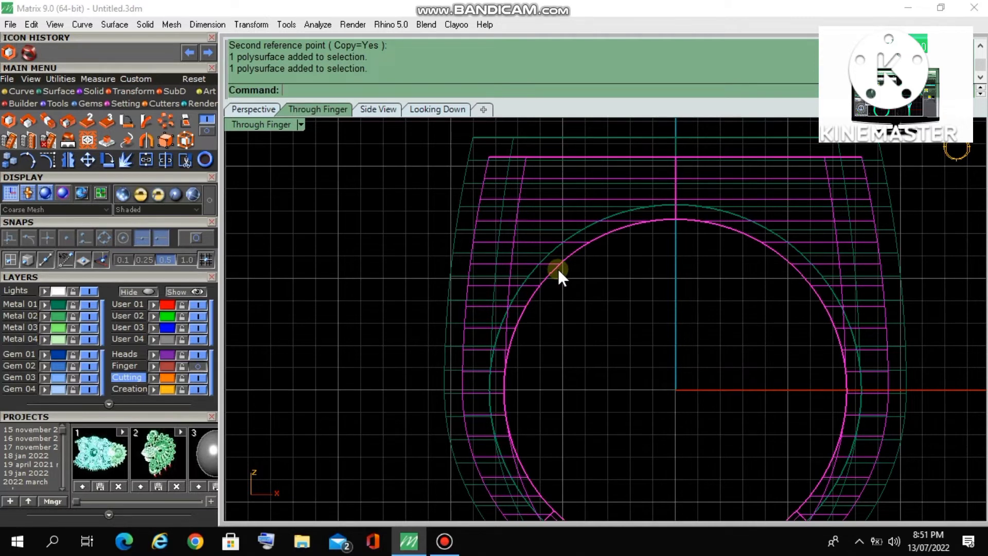
{"action": "scroll", "coordinate": [558, 268], "scroll_direction": "down", "scroll_amount": 2}
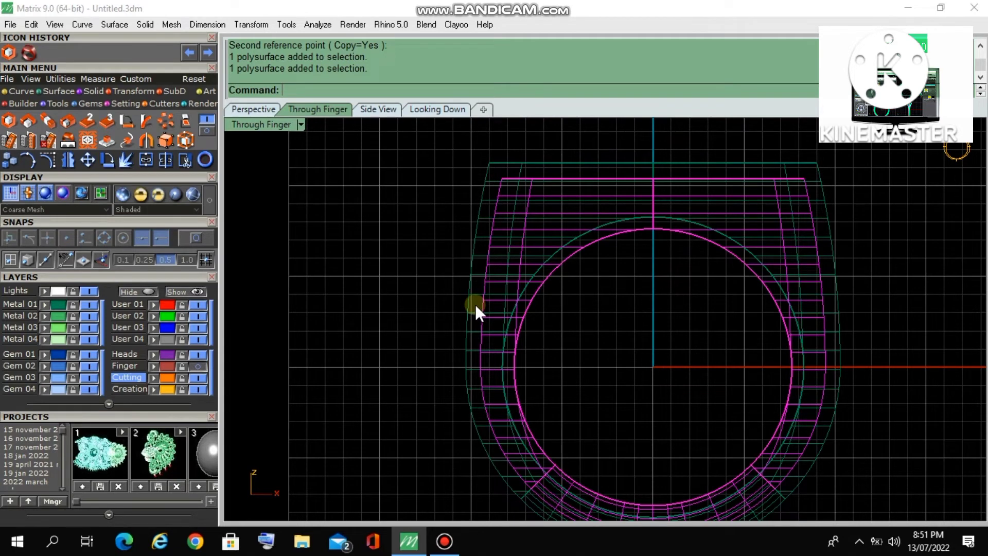
{"action": "left_click", "coordinate": [406, 258]}
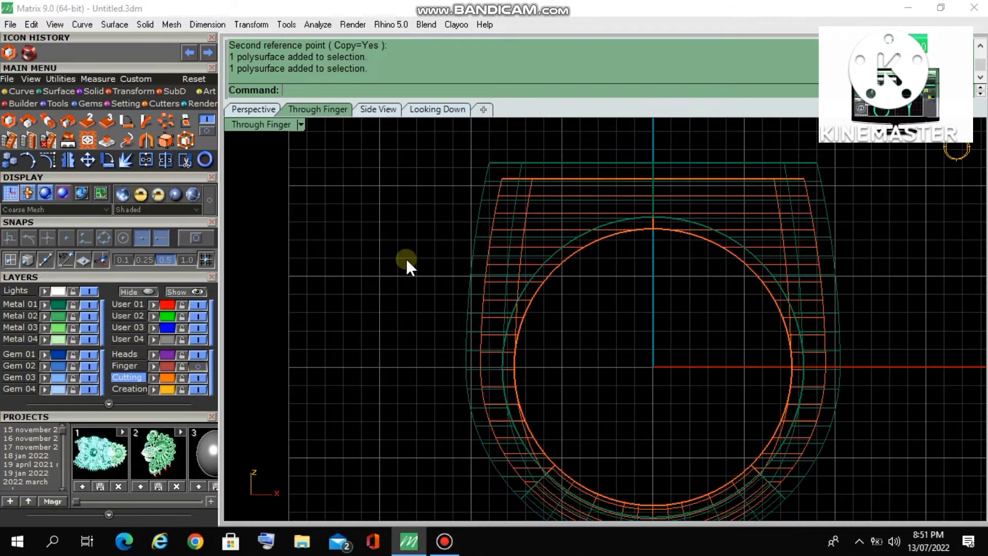
- Maximize the Side View and set its display mode to Wireframe
{"action": "double_click", "coordinate": [281, 123]}
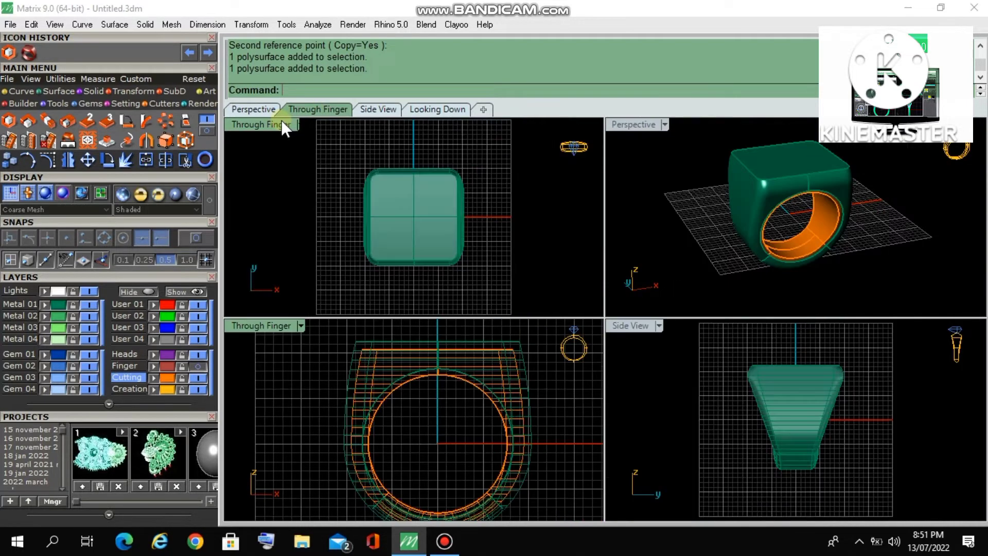
{"action": "double_click", "coordinate": [639, 328]}
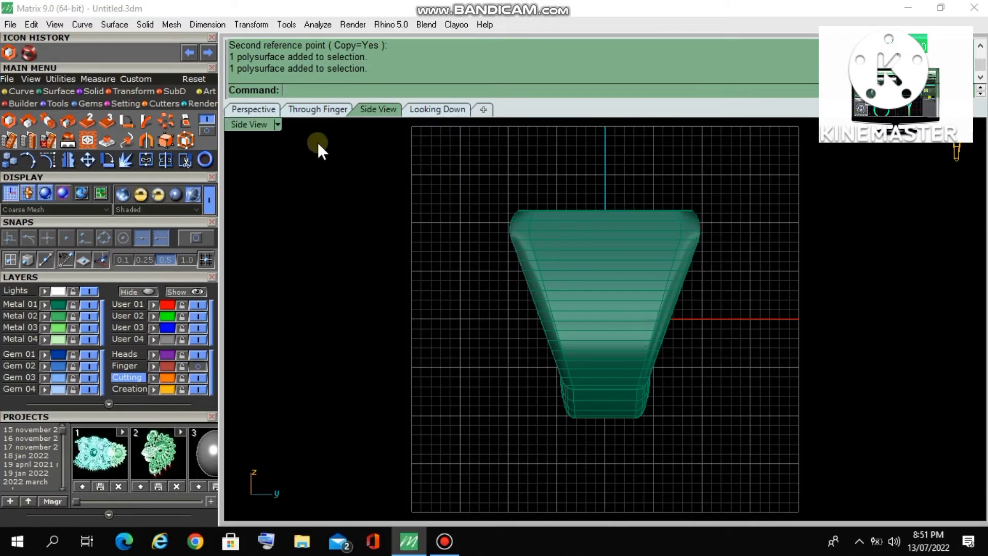
{"action": "key", "text": "Return"}
{"action": "left_click", "coordinate": [259, 128]}
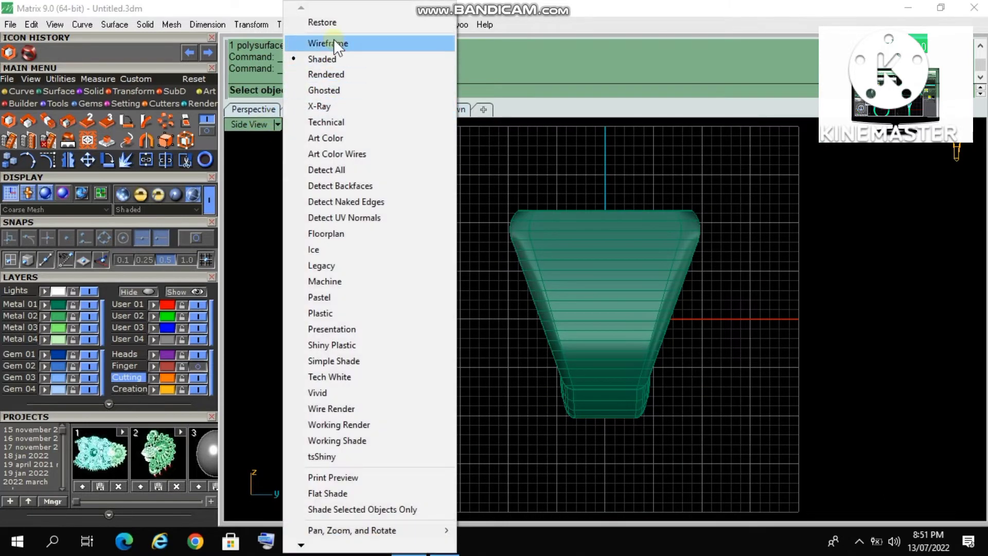
{"action": "left_click", "coordinate": [334, 39]}
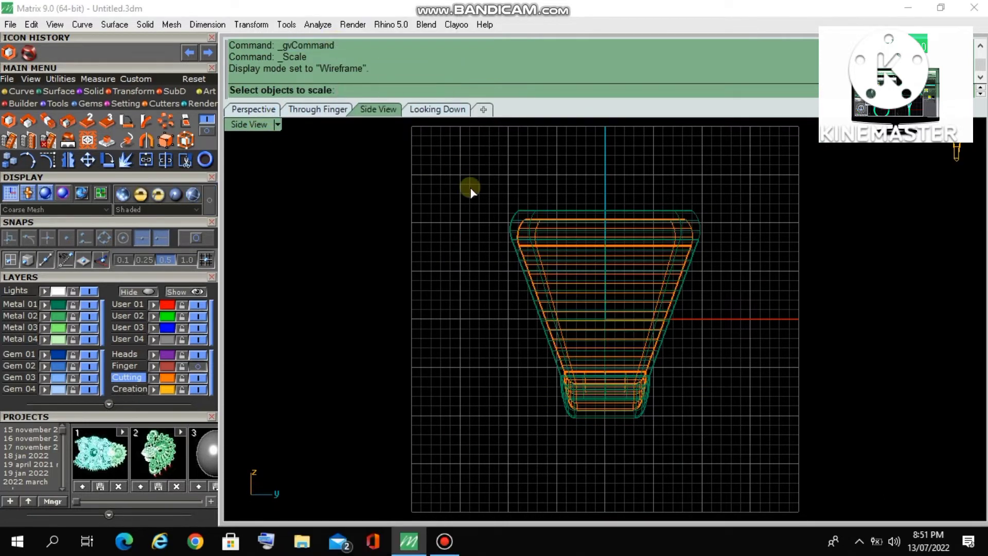
{"action": "key", "text": "Escape"}
- Measure the side wall thickness between the inner and outer rings with an aligned dimension, without placing it
{"action": "scroll", "coordinate": [530, 268], "scroll_direction": "up", "scroll_amount": 5}
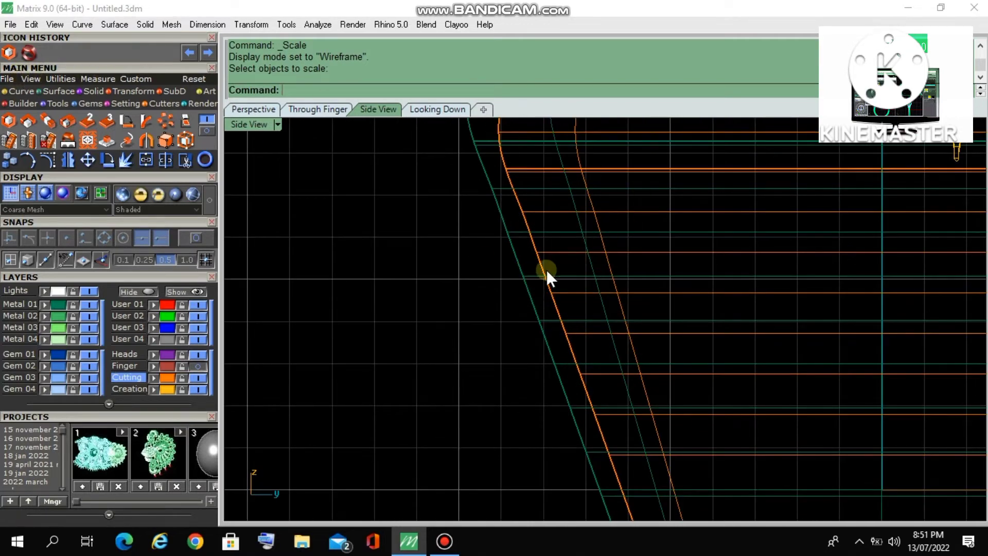
{"action": "left_click", "coordinate": [194, 23]}
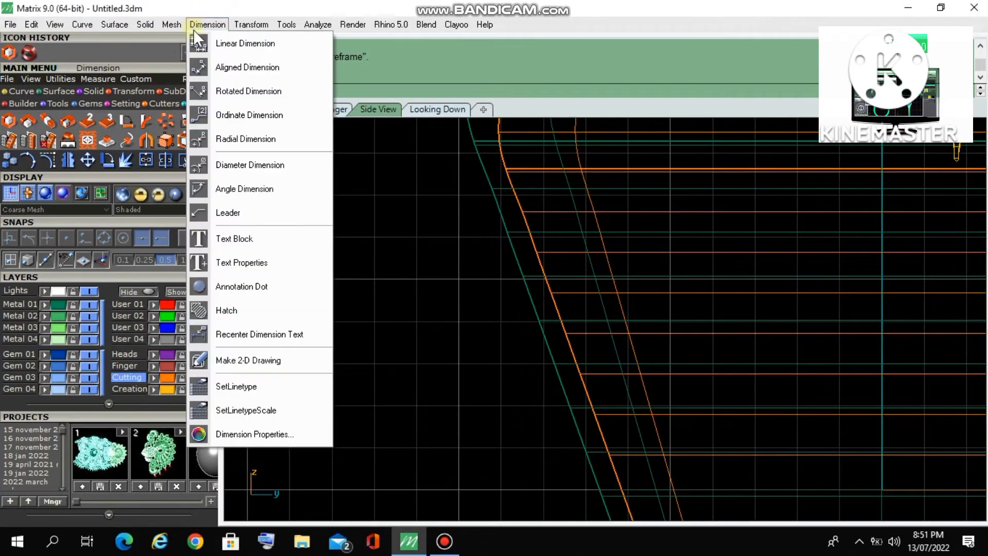
{"action": "left_click", "coordinate": [211, 69]}
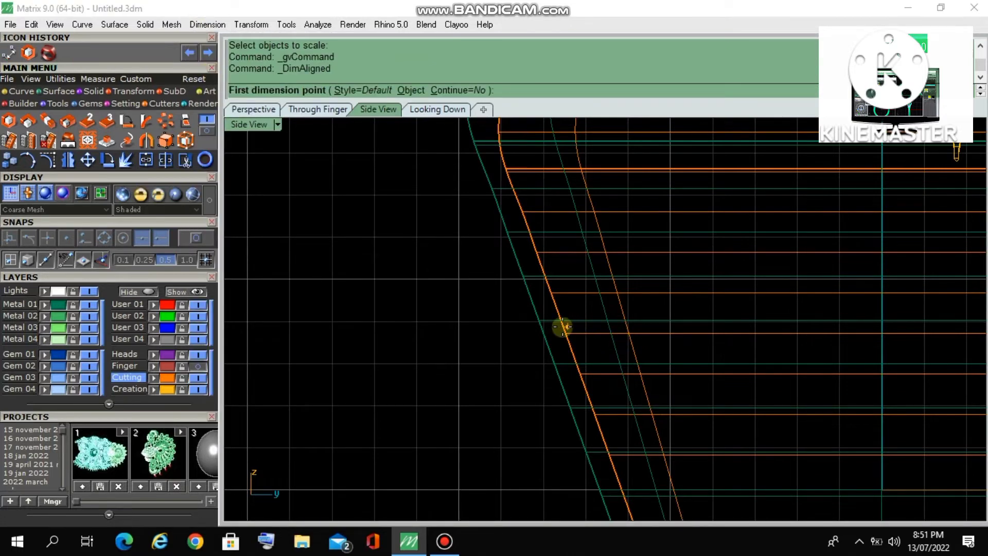
{"action": "left_click", "coordinate": [562, 327]}
{"action": "left_click", "coordinate": [540, 332]}
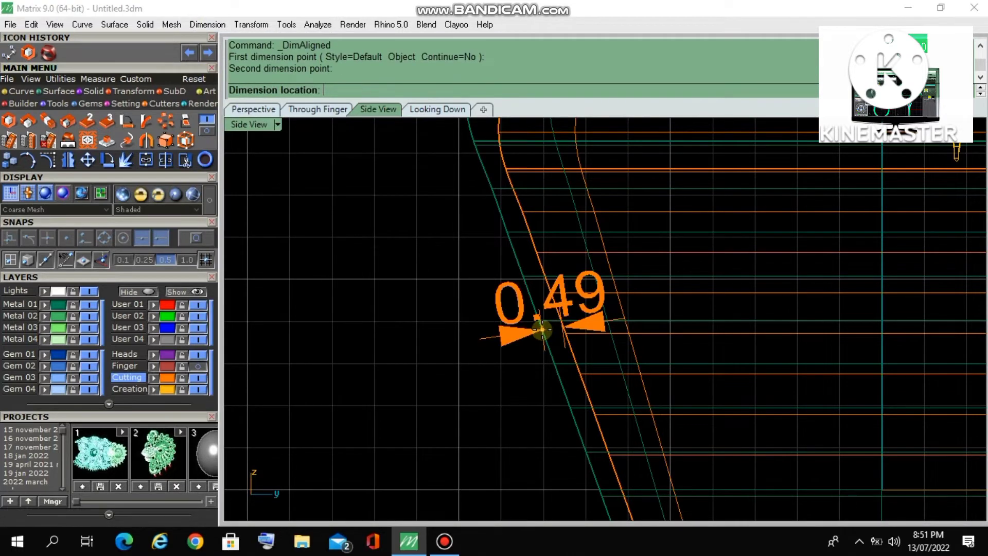
{"action": "scroll", "coordinate": [542, 329], "scroll_direction": "down", "scroll_amount": 2}
{"action": "key", "text": "Escape"}
- Scale the inner Cutting ring in one direction from origin 0,0,0, making it slightly narrower across its width in the Side View
{"action": "right_click_drag", "start_coordinate": [548, 324], "coordinate": [527, 251]}
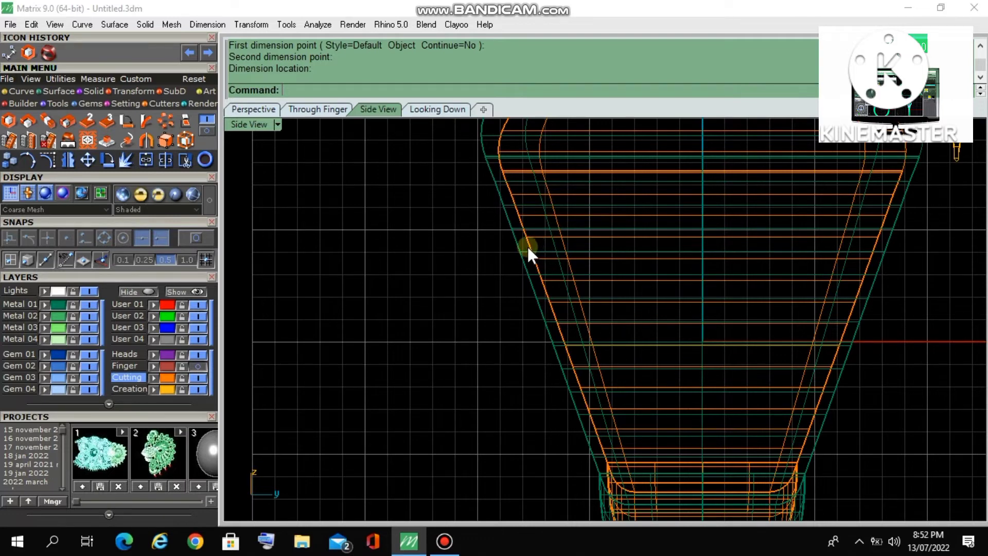
{"action": "left_click", "coordinate": [46, 123]}
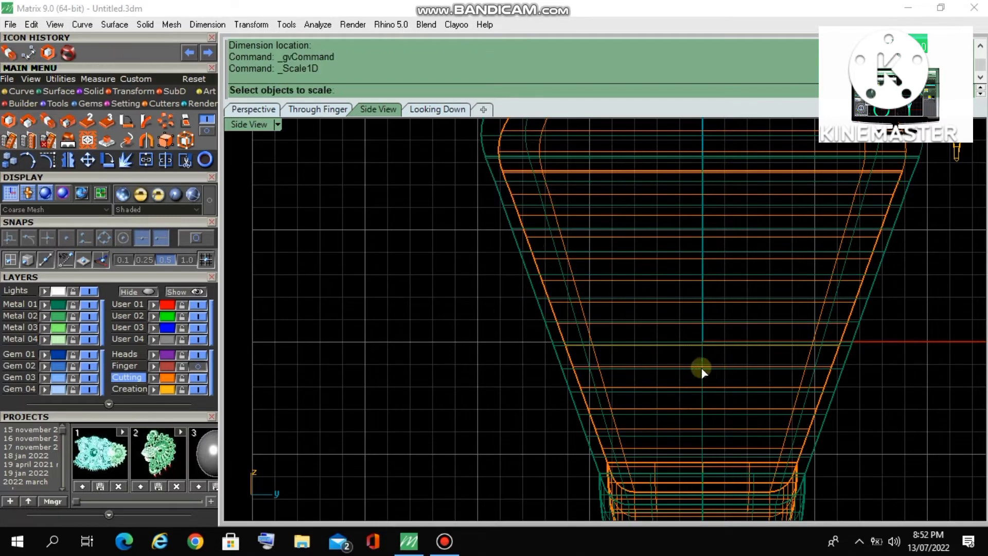
{"action": "left_click", "coordinate": [535, 265]}
{"action": "scroll", "coordinate": [502, 317], "scroll_direction": "down", "scroll_amount": 4}
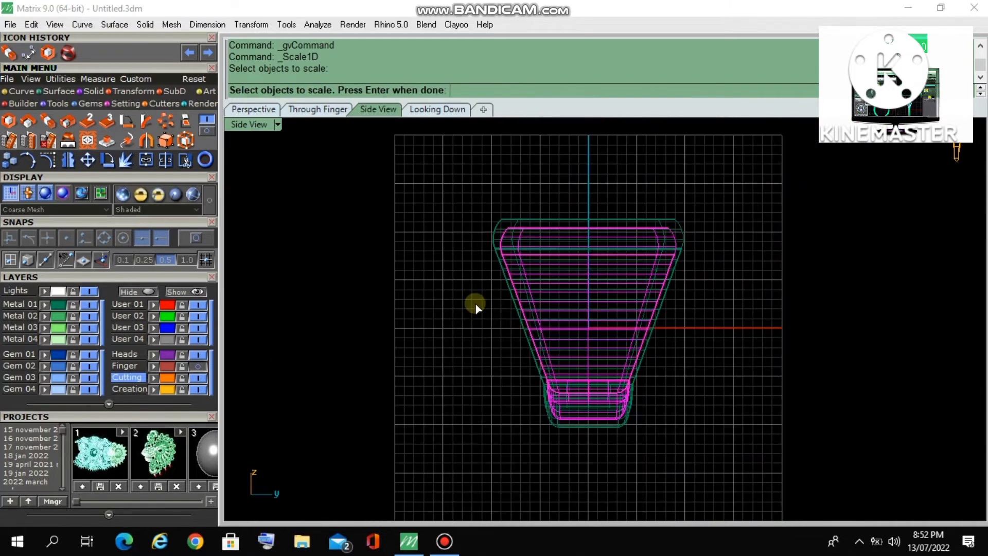
{"action": "key", "text": "Return"}
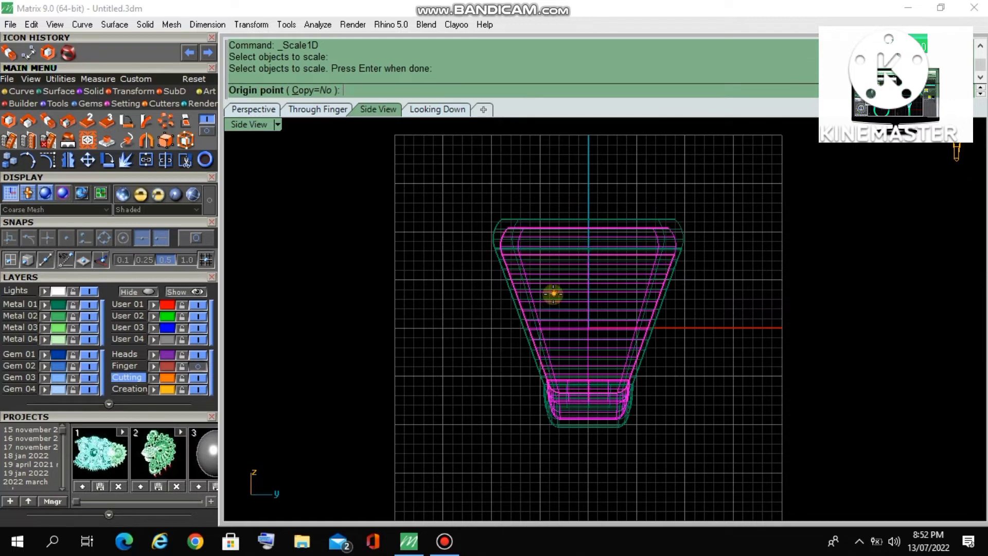
{"action": "type", "text": "0"}
{"action": "key", "text": "Return"}
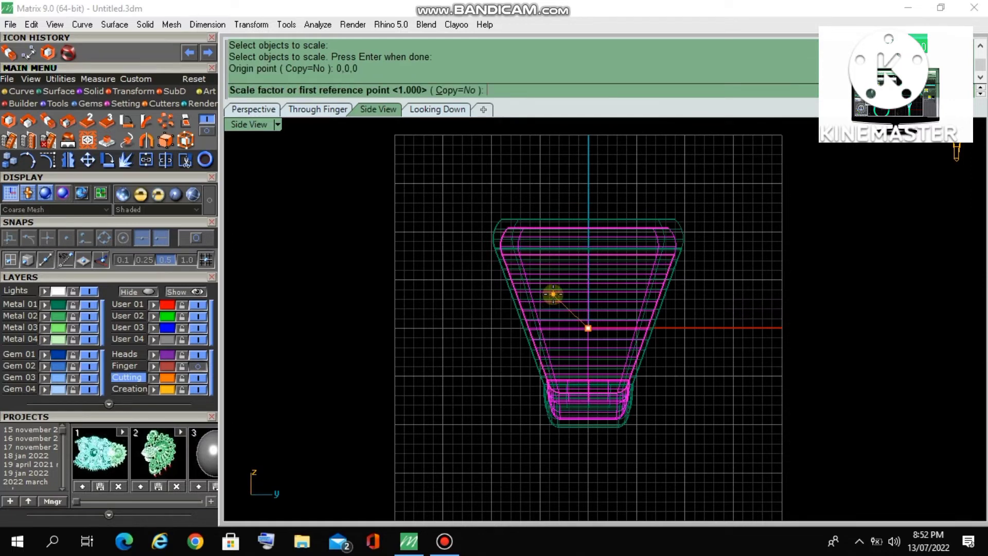
{"action": "left_click", "coordinate": [469, 327]}
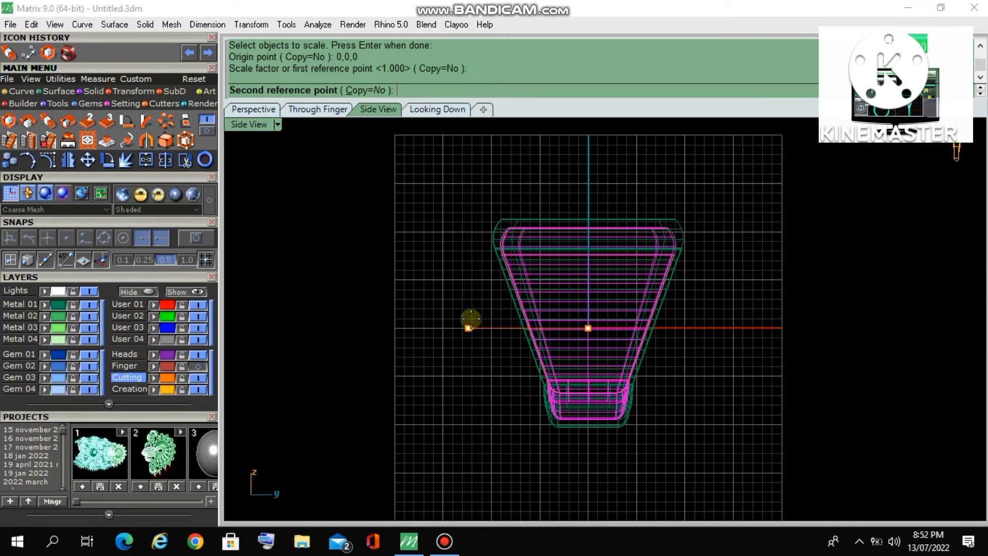
{"action": "scroll", "coordinate": [469, 322], "scroll_direction": "up", "scroll_amount": 3}
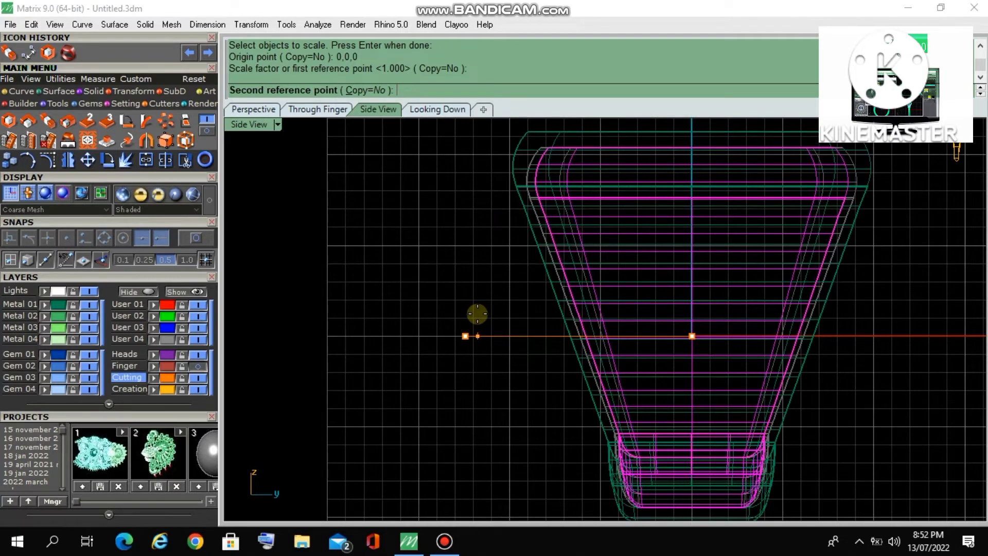
{"action": "left_click", "coordinate": [477, 313]}
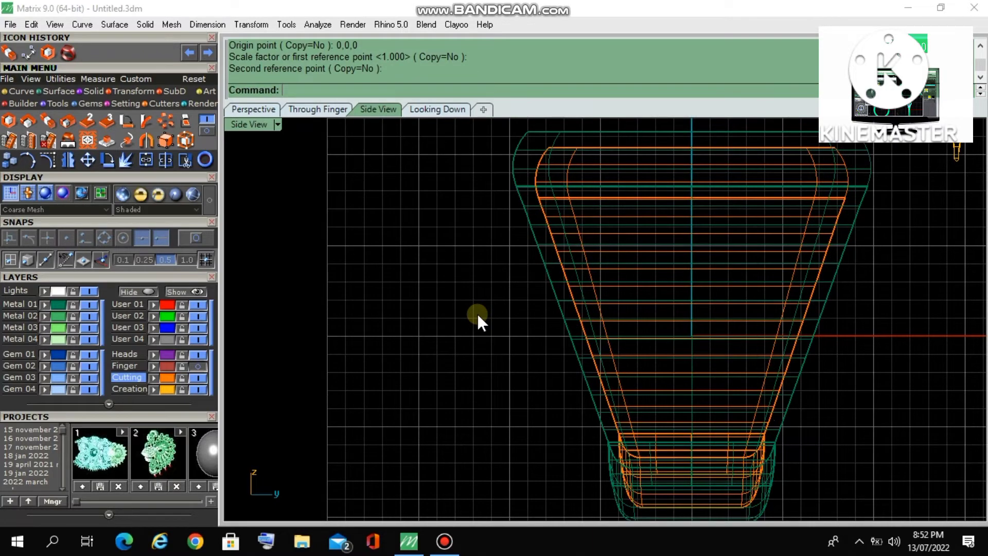
- Measure the side wall thickness between the narrowed inner ring and the outer ring with an aligned dimension, without placing it
{"action": "left_click", "coordinate": [28, 52]}
{"action": "scroll", "coordinate": [618, 300], "scroll_direction": "up", "scroll_amount": 6}
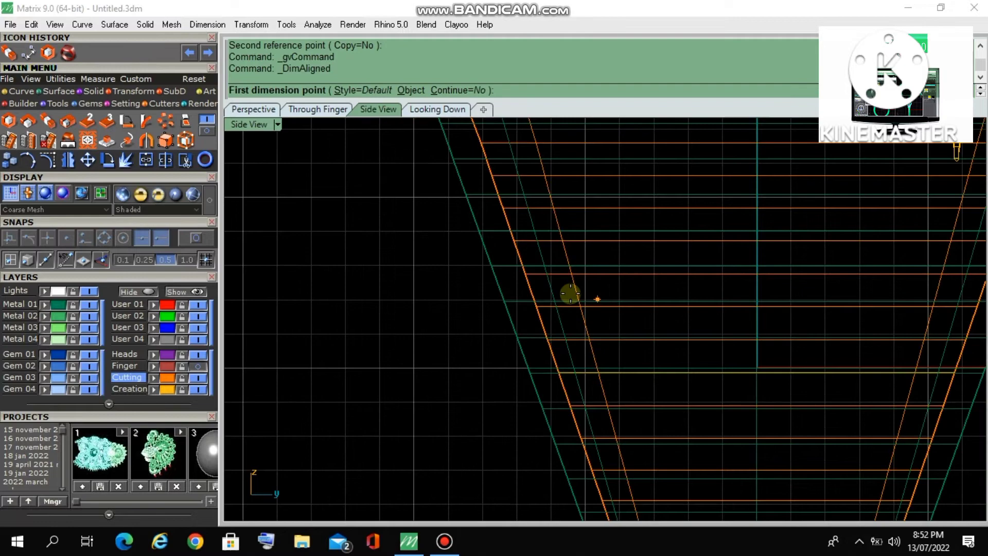
{"action": "left_click", "coordinate": [524, 270]}
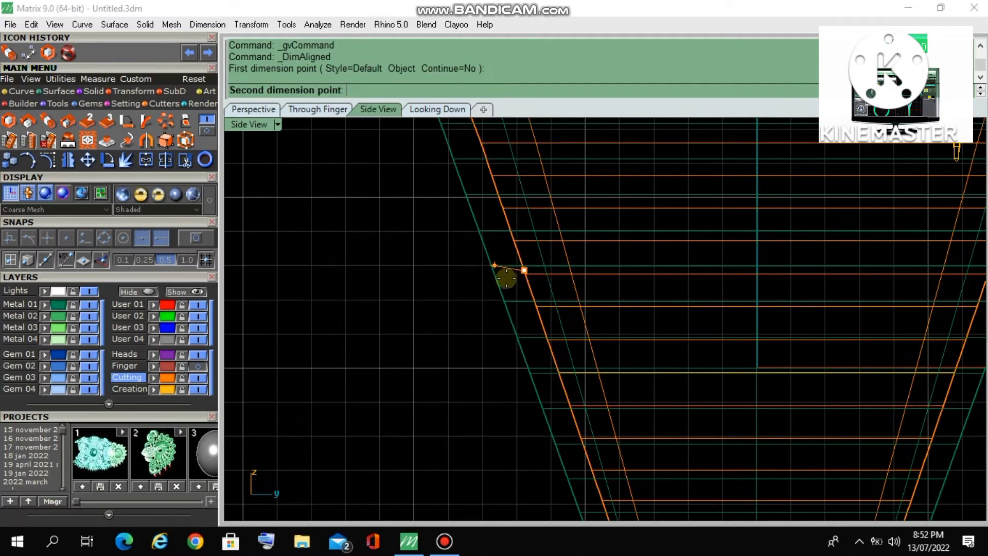
{"action": "left_click", "coordinate": [496, 273]}
{"action": "scroll", "coordinate": [496, 271], "scroll_direction": "down", "scroll_amount": 6}
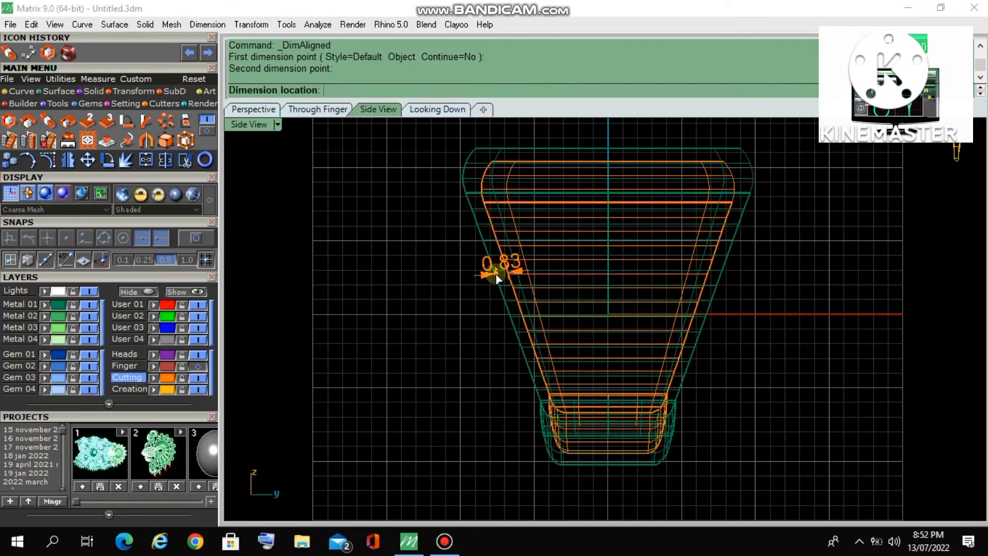
{"action": "key", "text": "Escape"}
- Examine how the inner ring sits inside the outer ring around the finger hole in a maximized Perspective view
{"action": "double_click", "coordinate": [266, 124]}
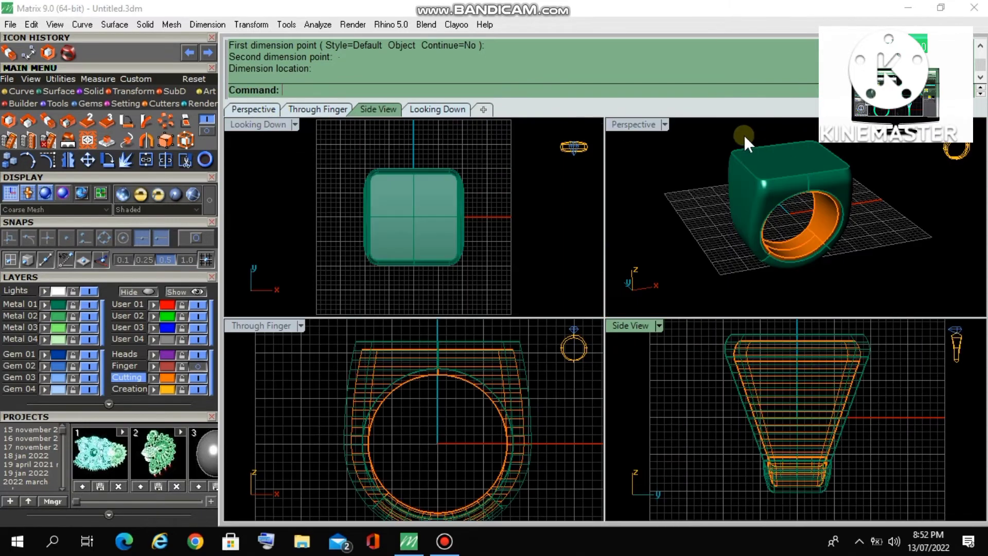
{"action": "double_click", "coordinate": [630, 124]}
{"action": "scroll", "coordinate": [641, 195], "scroll_direction": "down", "scroll_amount": 6}
{"action": "right_click_drag", "start_coordinate": [640, 195], "coordinate": [483, 186]}
{"action": "scroll", "coordinate": [600, 253], "scroll_direction": "up", "scroll_amount": 6}
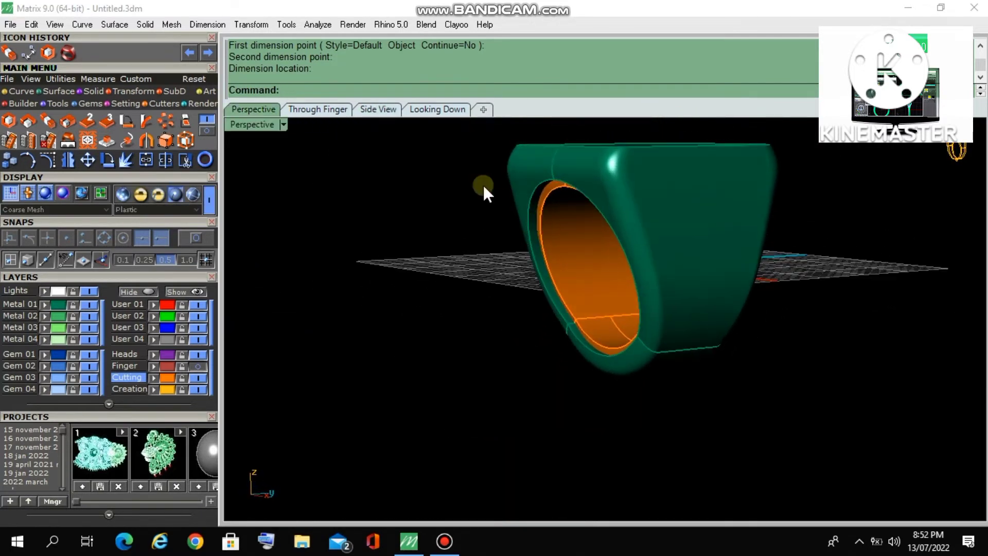
{"action": "right_click_drag", "start_coordinate": [401, 205], "coordinate": [552, 247]}
{"action": "scroll", "coordinate": [551, 230], "scroll_direction": "up", "scroll_amount": 4}
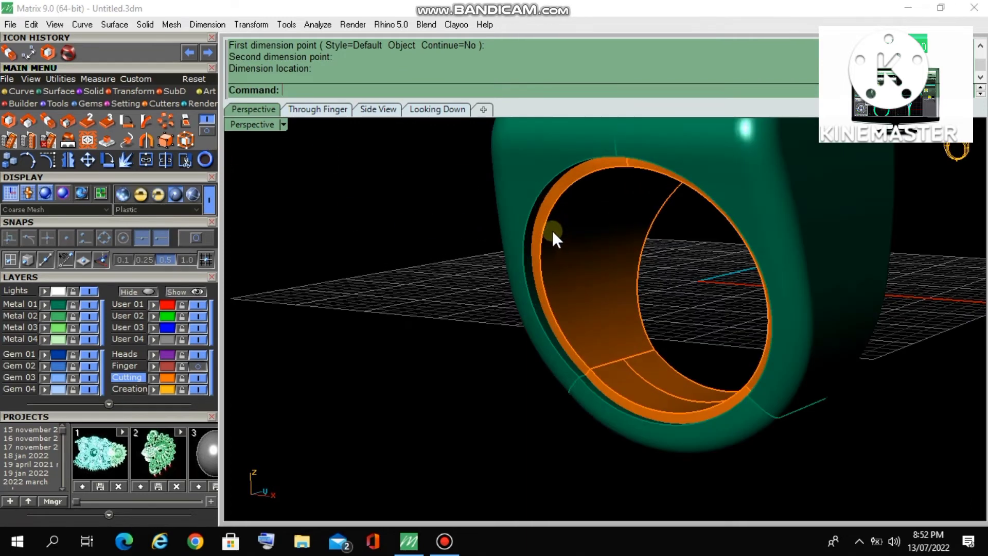
{"action": "left_click", "coordinate": [561, 218]}
{"action": "left_click", "coordinate": [448, 280]}
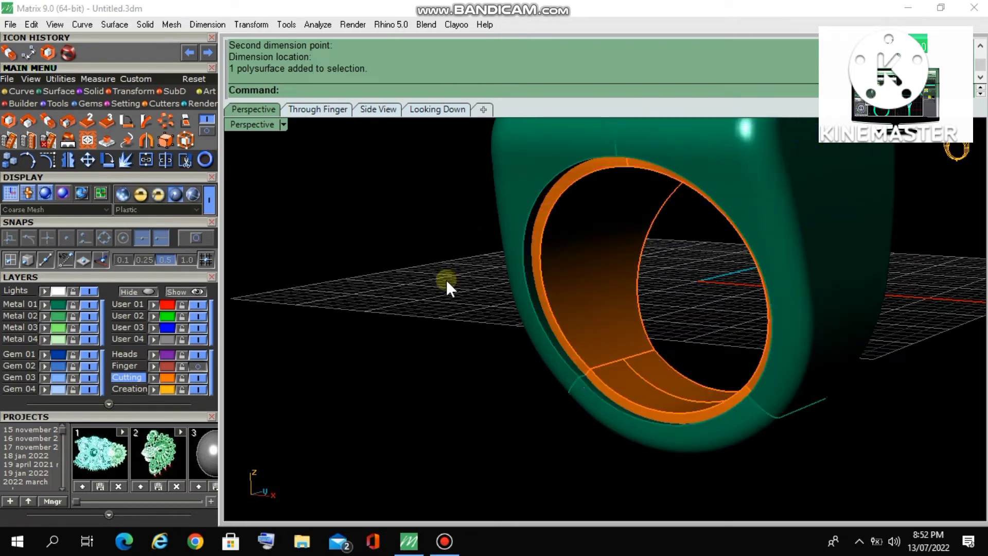
{"action": "scroll", "coordinate": [446, 279], "scroll_direction": "down", "scroll_amount": 4}
{"action": "scroll", "coordinate": [495, 287], "scroll_direction": "up", "scroll_amount": 4}
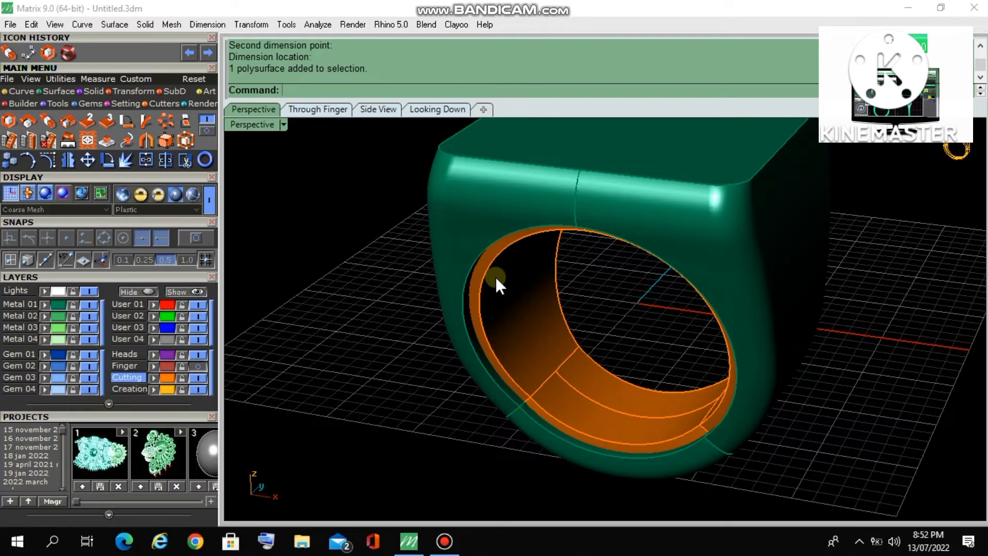
- Try to subtract the inner Cutting ring from the outer Metal 01 ring with Boolean Difference, deleting the input
{"action": "left_click", "coordinate": [86, 91]}
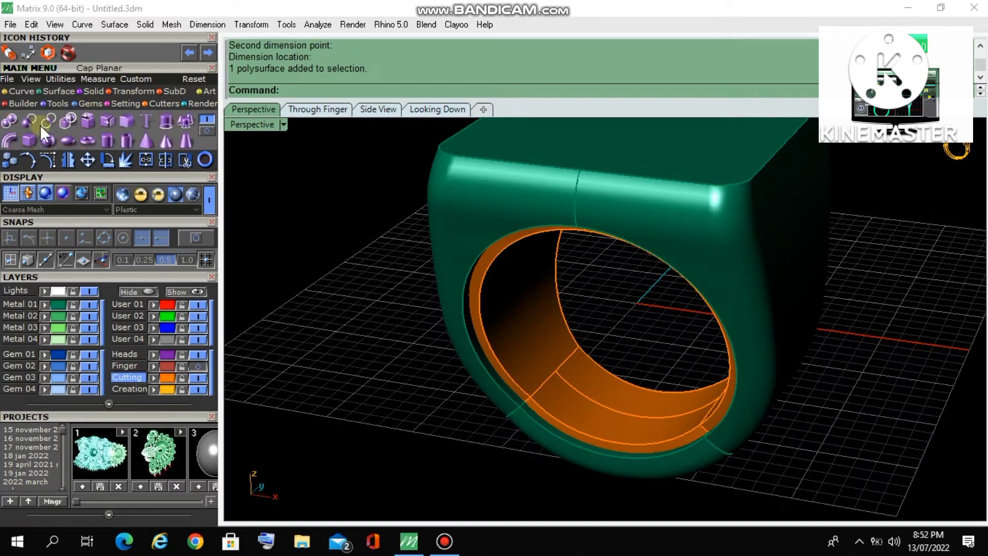
{"action": "left_click", "coordinate": [26, 124]}
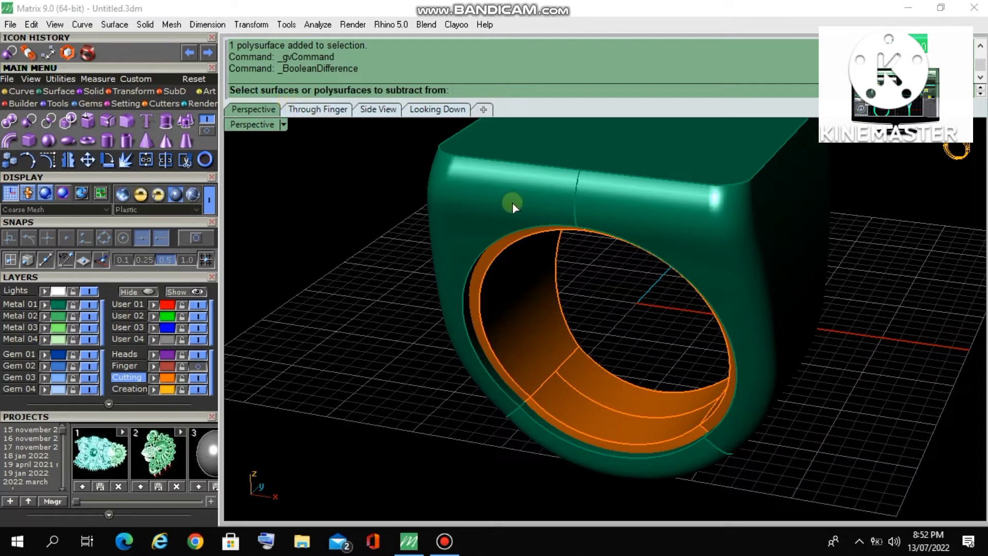
{"action": "left_click", "coordinate": [452, 205]}
{"action": "key", "text": "Return"}
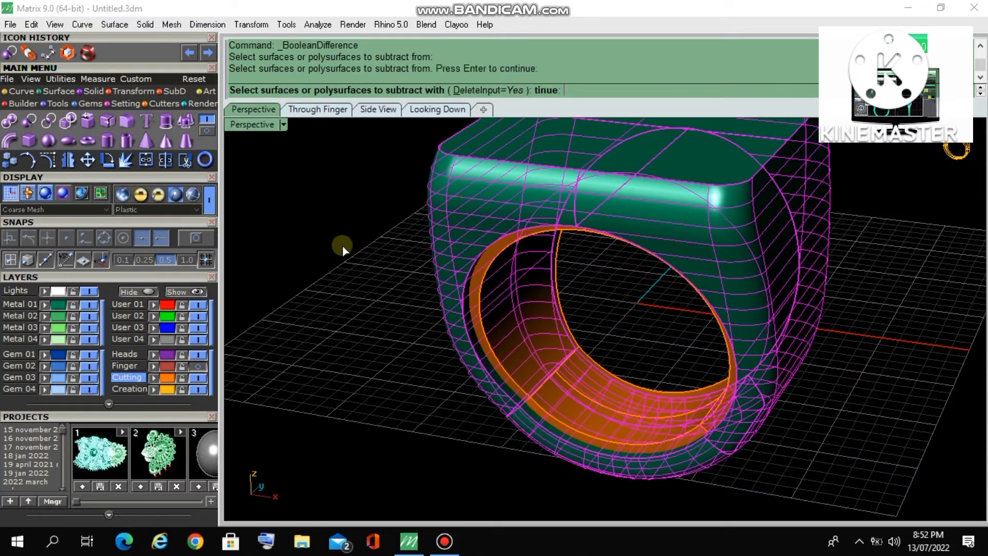
{"action": "left_click", "coordinate": [490, 303]}
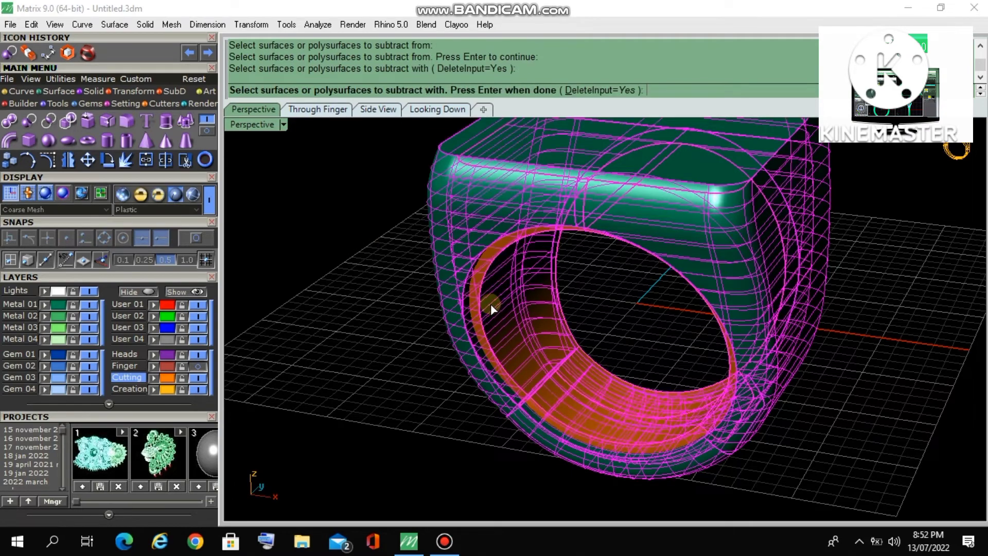
{"action": "right_click", "coordinate": [379, 296]}
- Inspect the hollowed ring's interior and outer walls from several angles
{"action": "right_click_drag", "start_coordinate": [536, 390], "coordinate": [510, 361]}
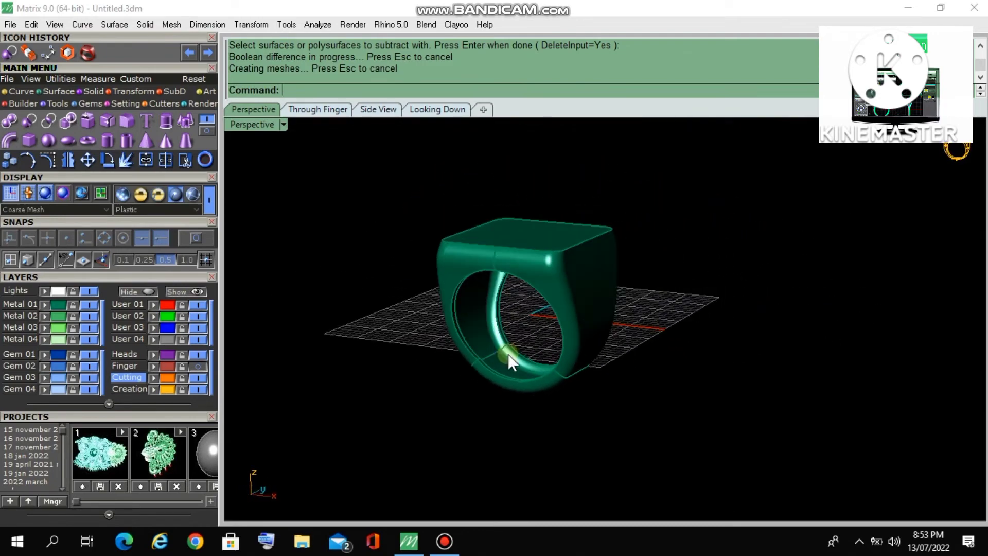
{"action": "scroll", "coordinate": [487, 308], "scroll_direction": "up", "scroll_amount": 5}
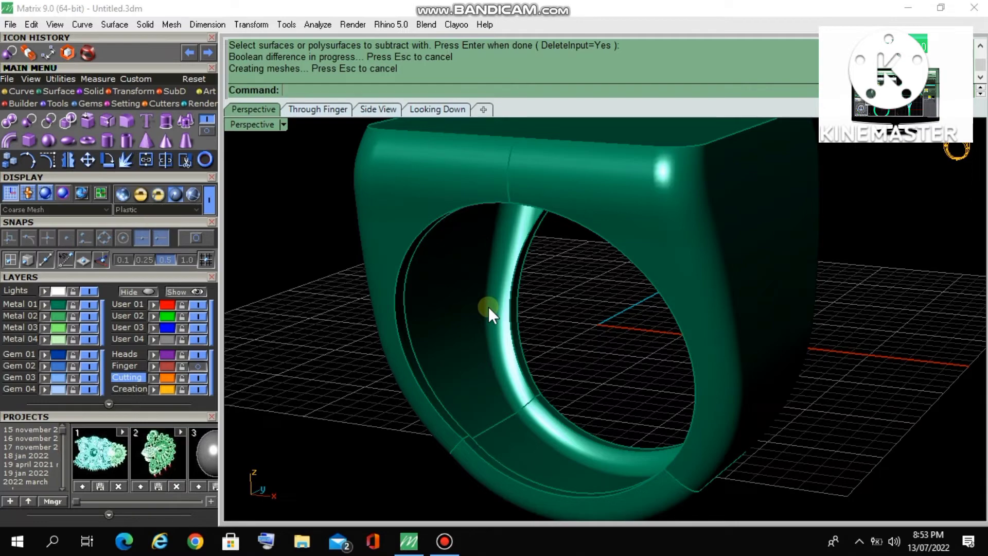
{"action": "scroll", "coordinate": [488, 307], "scroll_direction": "down", "scroll_amount": 5}
{"action": "right_click_drag", "start_coordinate": [522, 359], "coordinate": [595, 364]}
{"action": "scroll", "coordinate": [580, 341], "scroll_direction": "down", "scroll_amount": 5}
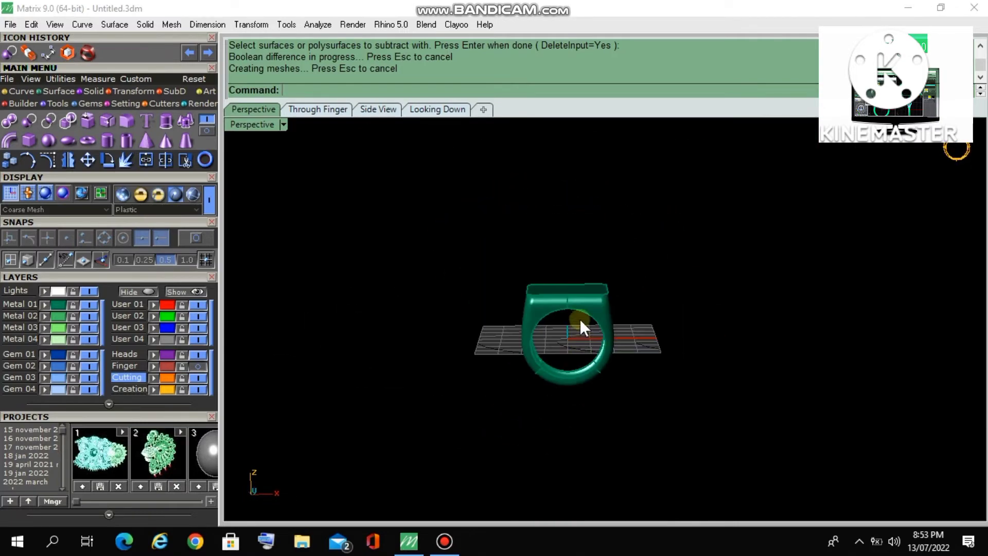
{"action": "right_click_drag", "start_coordinate": [580, 322], "coordinate": [563, 366]}
{"action": "scroll", "coordinate": [565, 319], "scroll_direction": "up", "scroll_amount": 3}
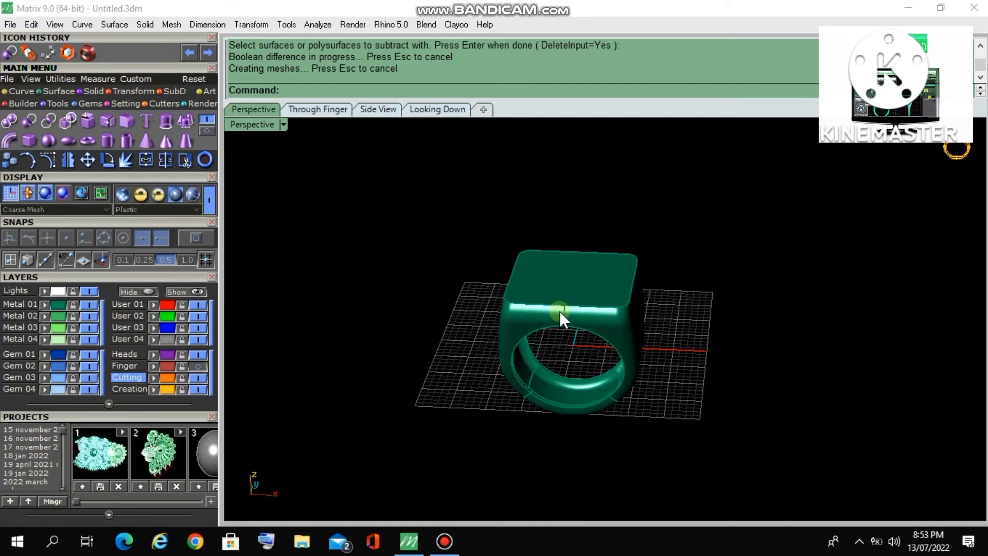
- Undo the Boolean difference and hide the Metal 01 layer to isolate the inner Cutting ring
{"action": "left_click", "coordinate": [192, 51]}
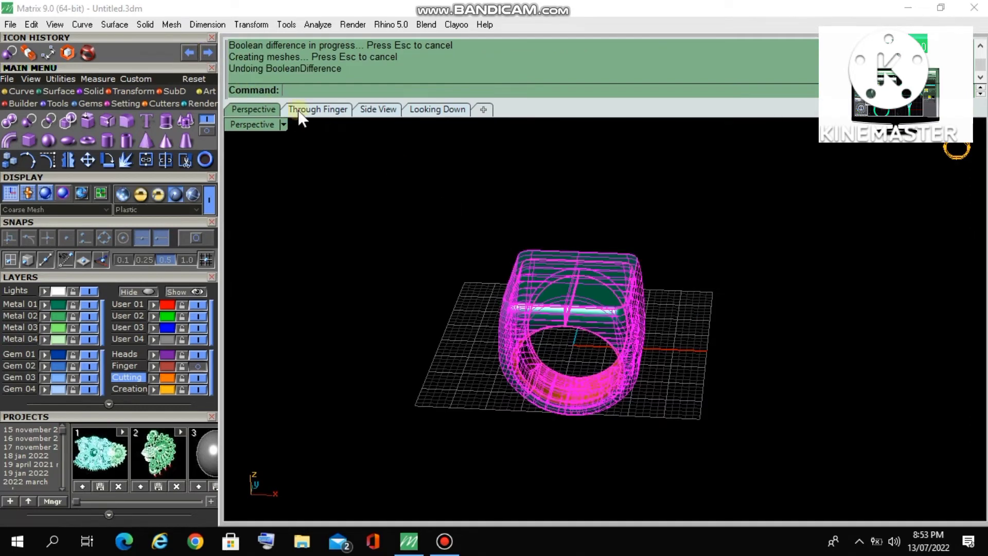
{"action": "left_click", "coordinate": [88, 304]}
{"action": "right_click_drag", "start_coordinate": [471, 337], "coordinate": [570, 241]}
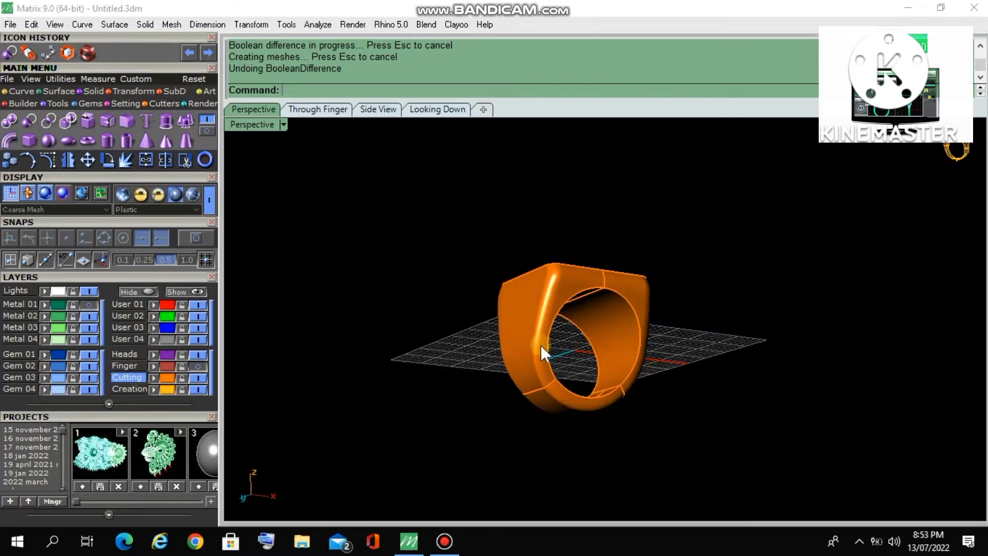
{"action": "scroll", "coordinate": [541, 351], "scroll_direction": "up", "scroll_amount": 4}
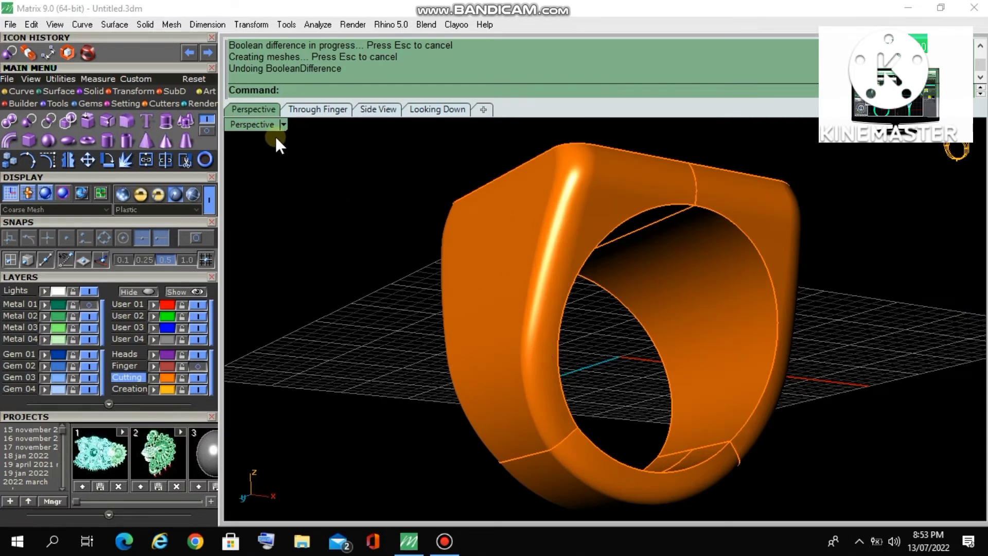
- Draw a diagonal line across the lower-left part of the inner ring's shank in the maximized Through Finger view
{"action": "double_click", "coordinate": [261, 125]}
{"action": "double_click", "coordinate": [279, 325]}
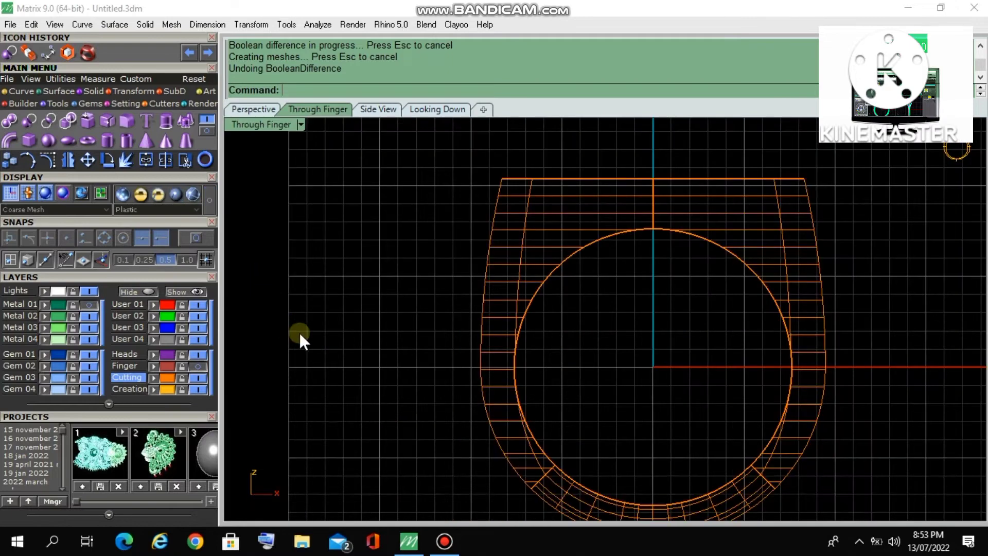
{"action": "scroll", "coordinate": [478, 277], "scroll_direction": "up", "scroll_amount": 3}
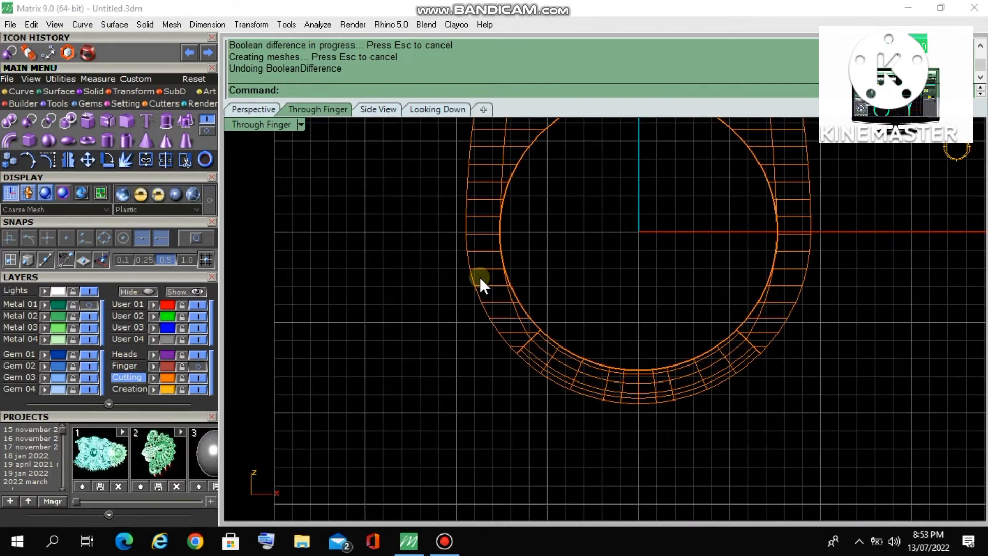
{"action": "left_click", "coordinate": [10, 91]}
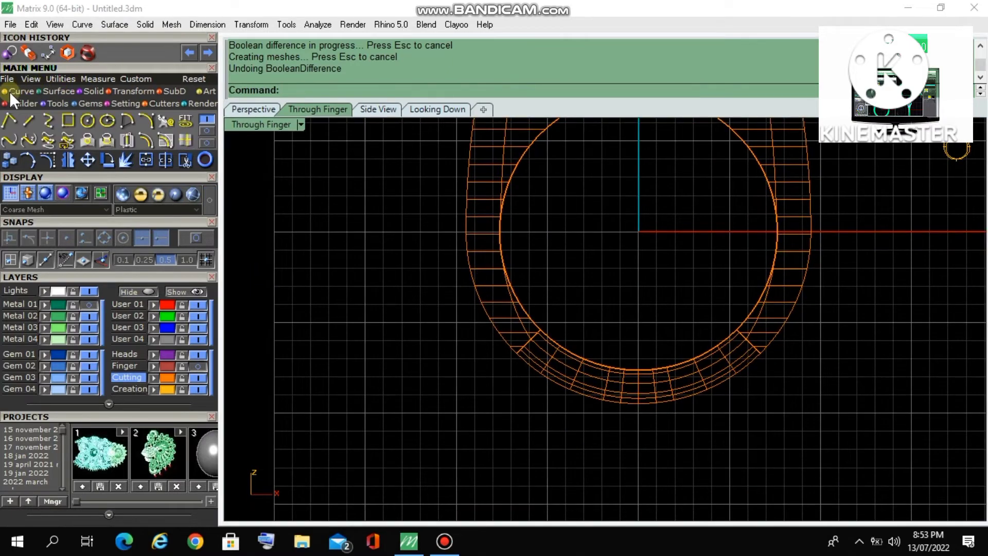
{"action": "left_click", "coordinate": [26, 126]}
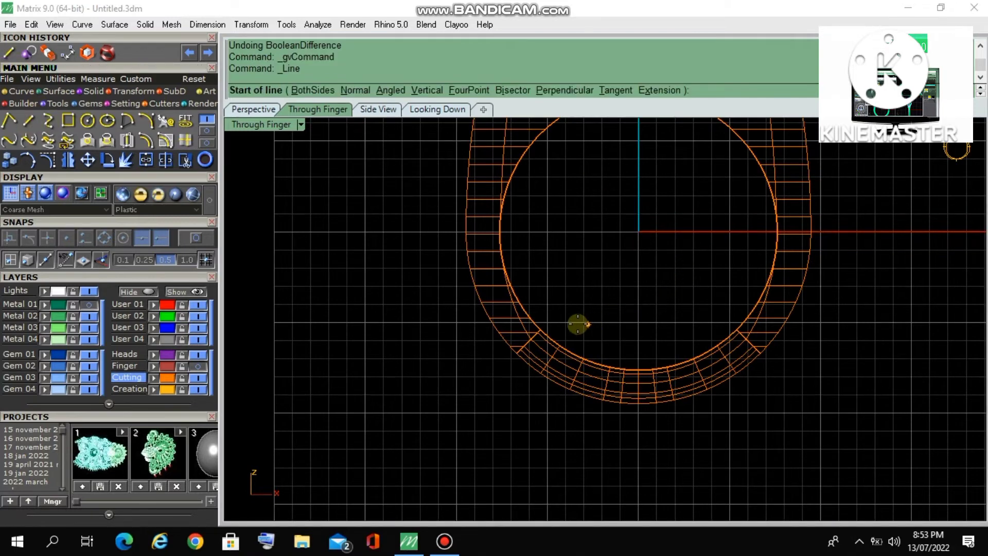
{"action": "left_click", "coordinate": [560, 323]}
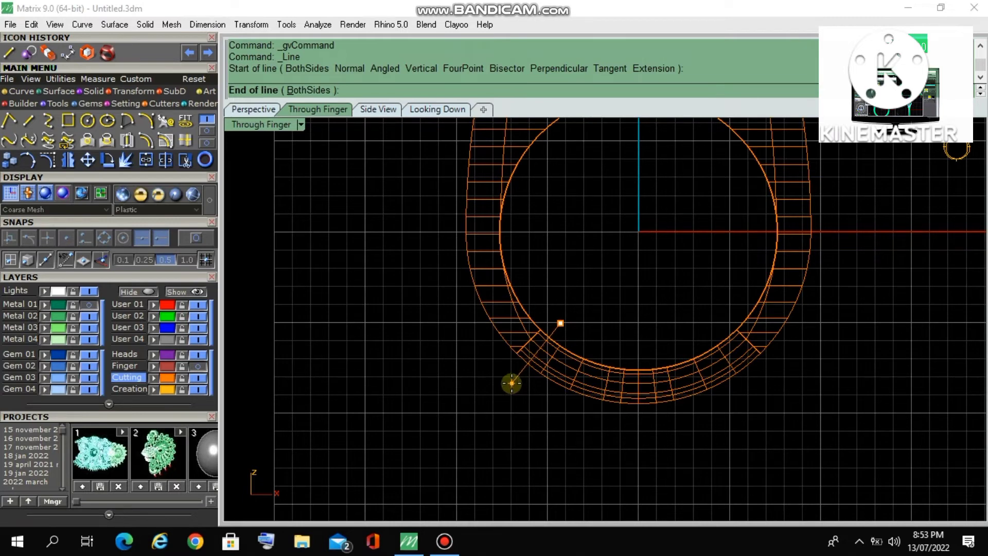
{"action": "left_click", "coordinate": [512, 383]}
- Mirror the diagonal line across the vertical axis through 0,0,0, keeping the original, to mark the opposite side of the shank
{"action": "left_click", "coordinate": [518, 365]}
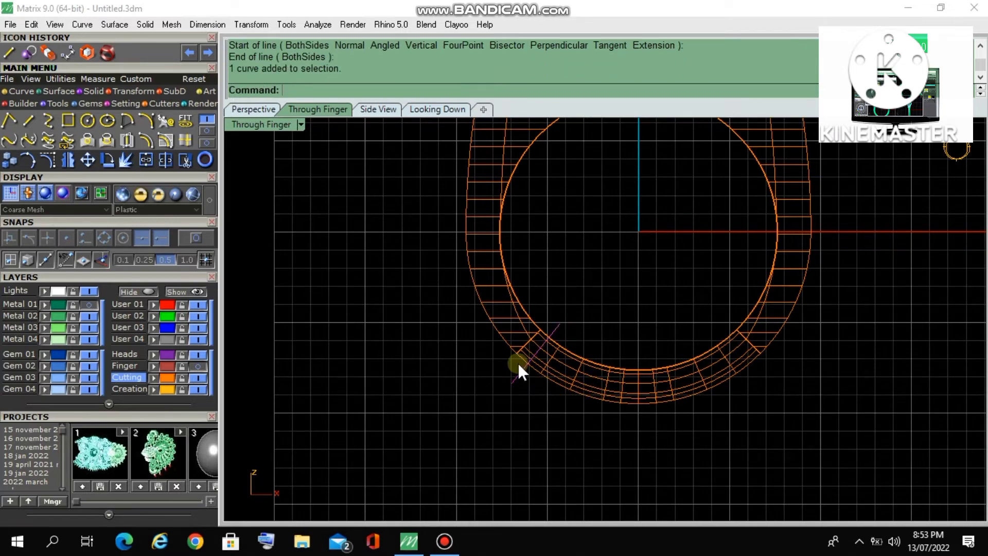
{"action": "left_click", "coordinate": [69, 162]}
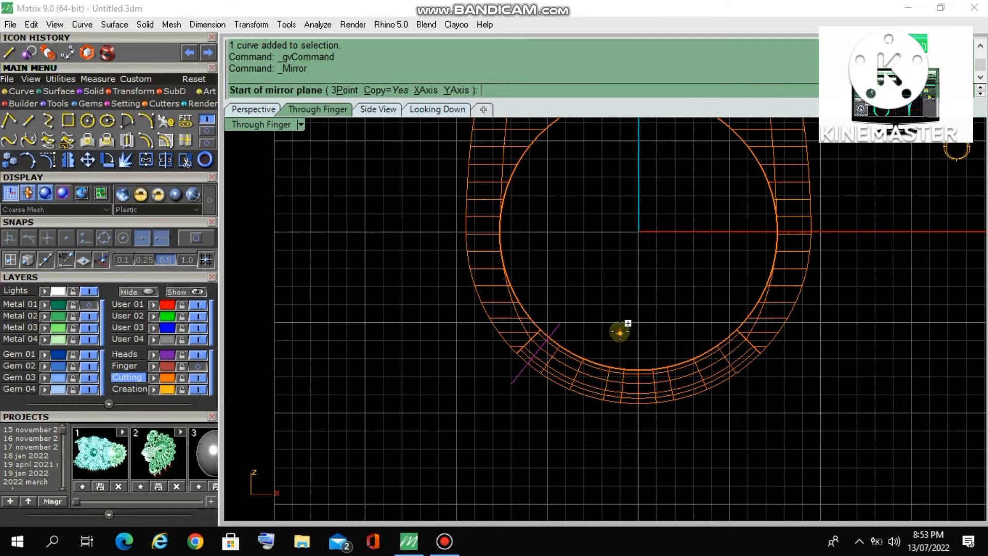
{"action": "type", "text": "0,0,0"}
{"action": "key", "text": "Return"}
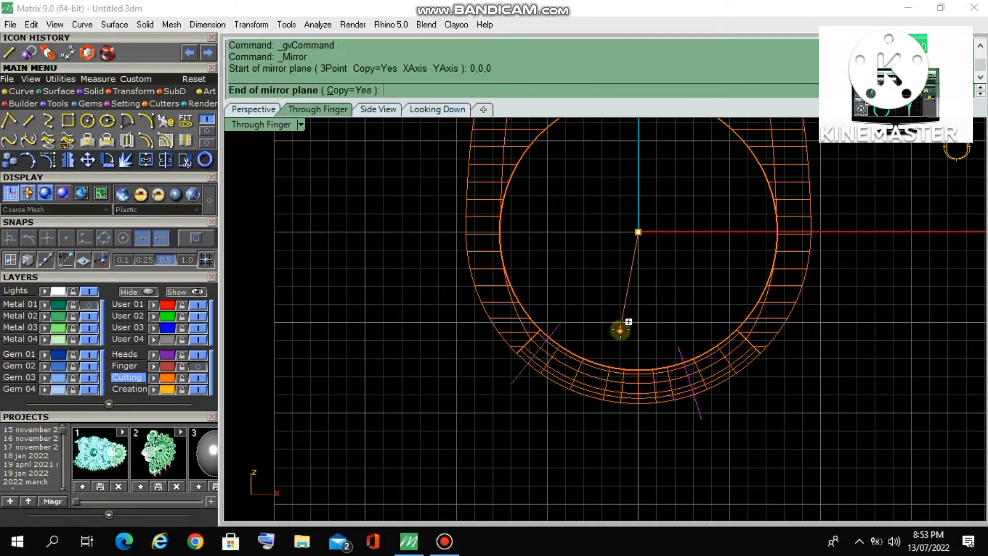
{"action": "left_click", "coordinate": [640, 163]}
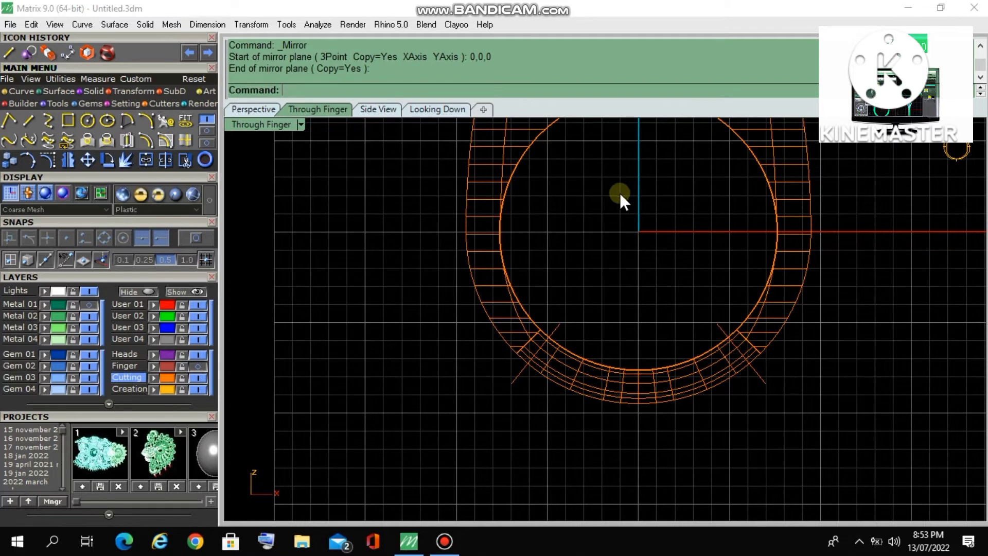
- Split the inner Cutting ring using both diagonal lines as the cutting objects
{"action": "left_click", "coordinate": [170, 159]}
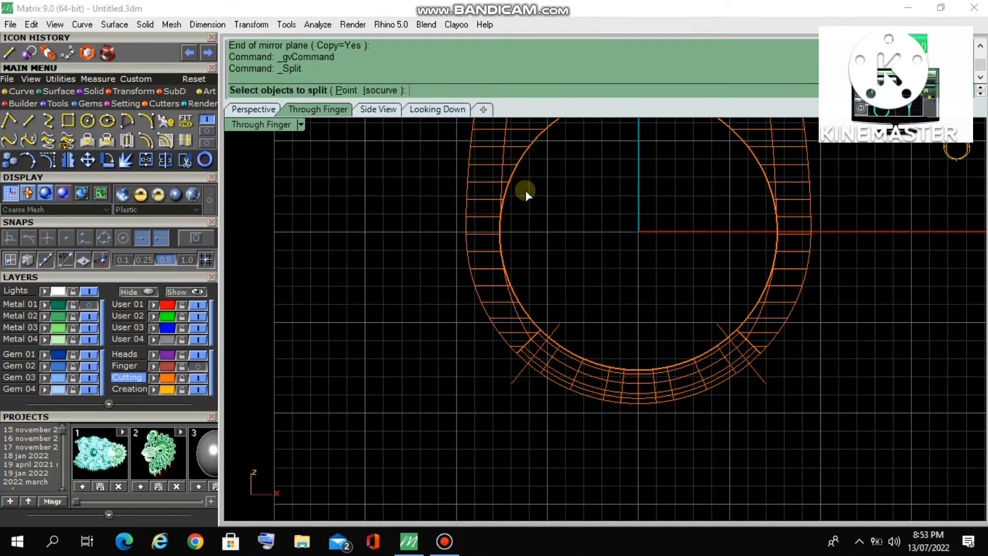
{"action": "left_click", "coordinate": [489, 208]}
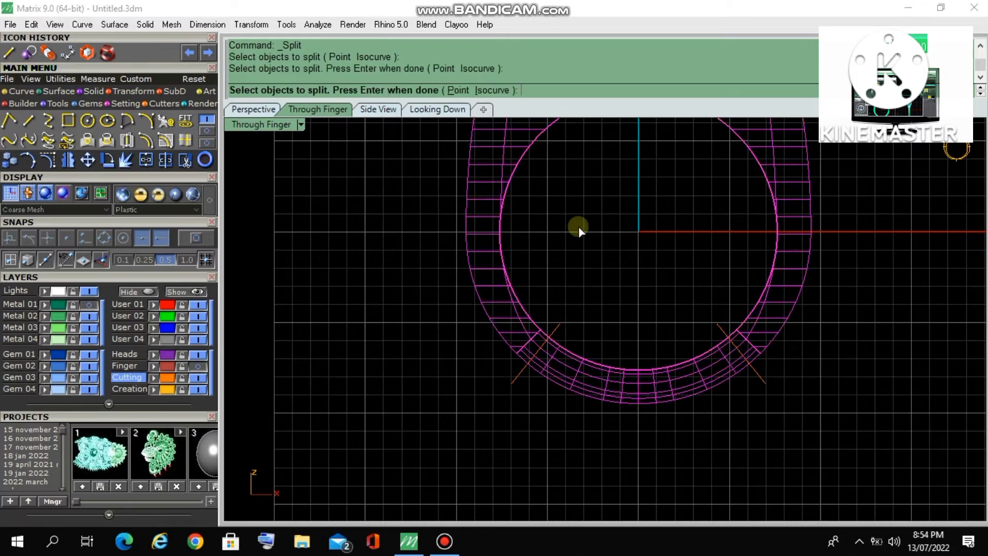
{"action": "key", "text": "Return"}
{"action": "left_click", "coordinate": [553, 332]}
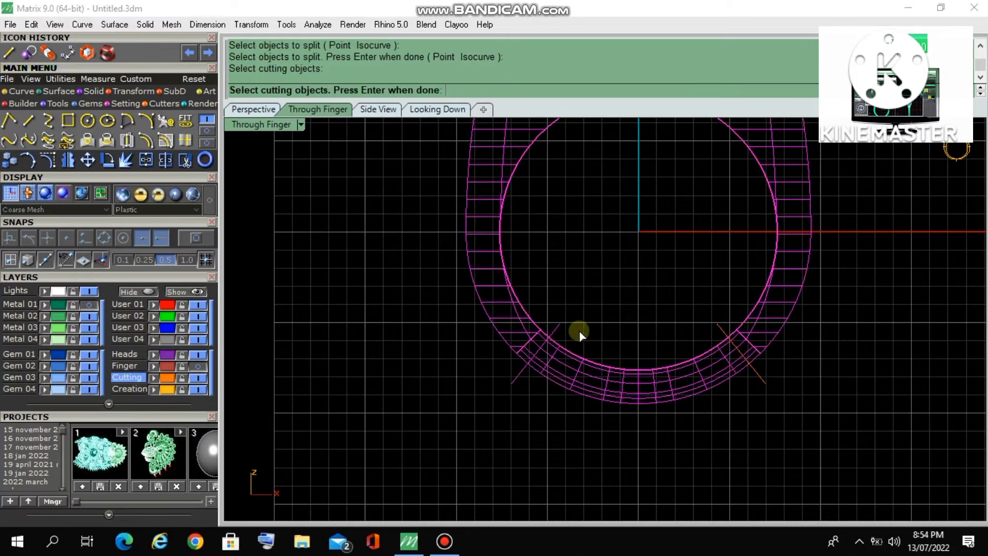
{"action": "left_click", "coordinate": [721, 329]}
{"action": "right_click", "coordinate": [660, 305]}
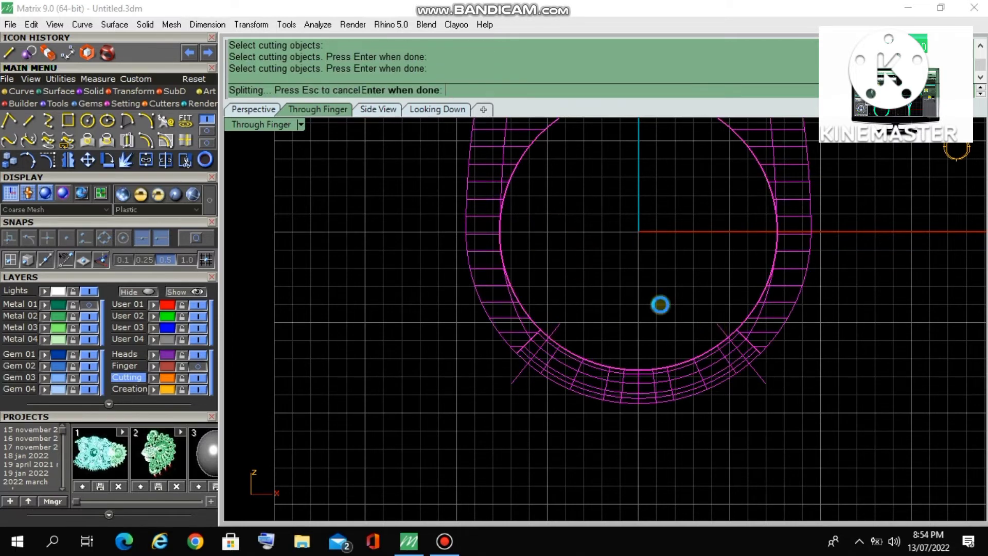
- Delete both diagonal lines and the separated lower shank segment of the inner ring
{"action": "left_click", "coordinate": [564, 324]}
{"action": "key", "text": "Delete"}
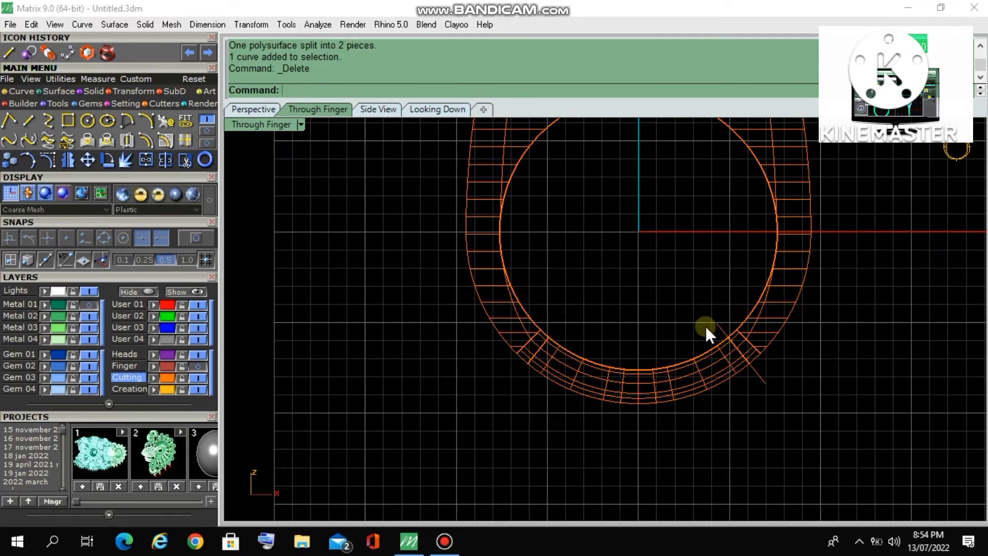
{"action": "left_click", "coordinate": [718, 327]}
{"action": "key", "text": "Delete"}
{"action": "left_click", "coordinate": [628, 363]}
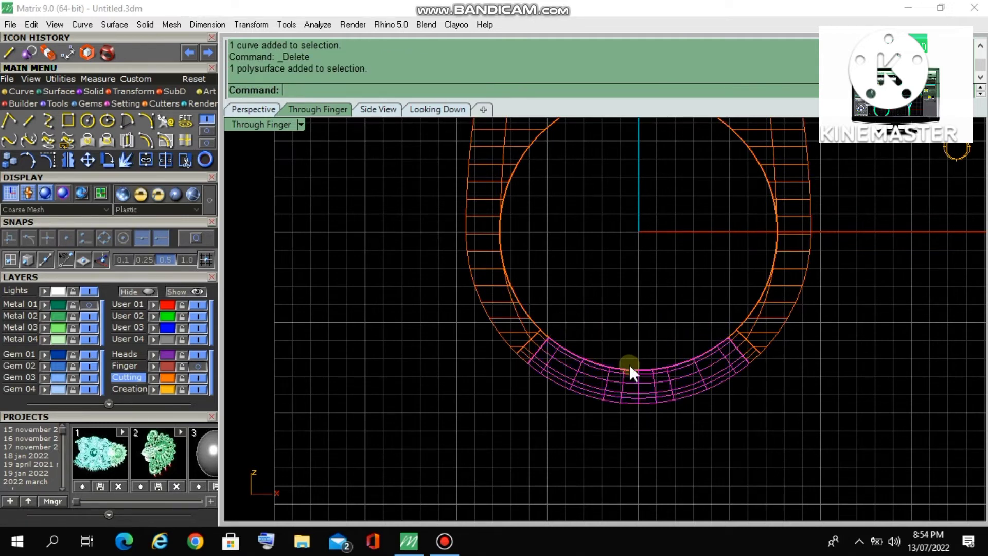
{"action": "key", "text": "Delete"}
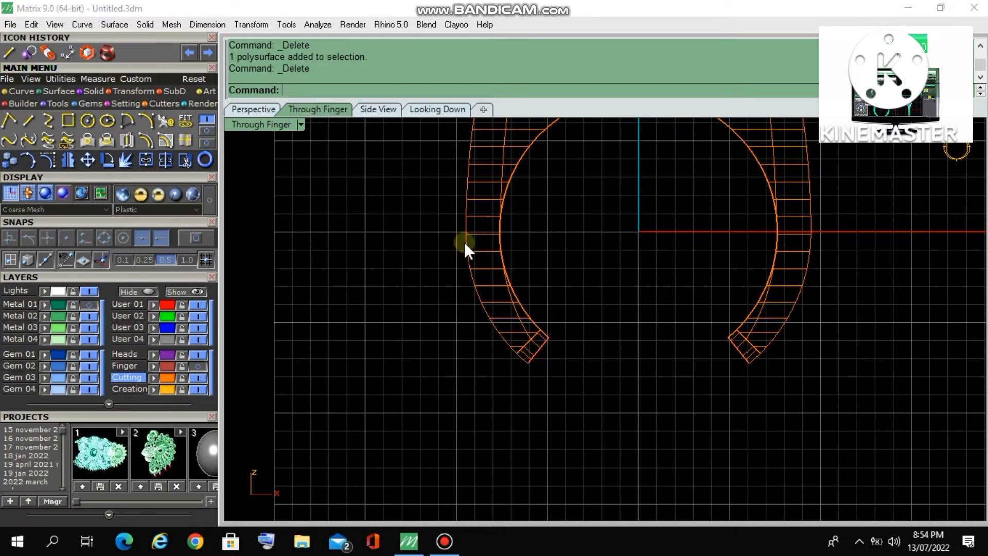
- Cap the two open lower ends of the trimmed inner ring in the maximized Perspective view
{"action": "double_click", "coordinate": [282, 125]}
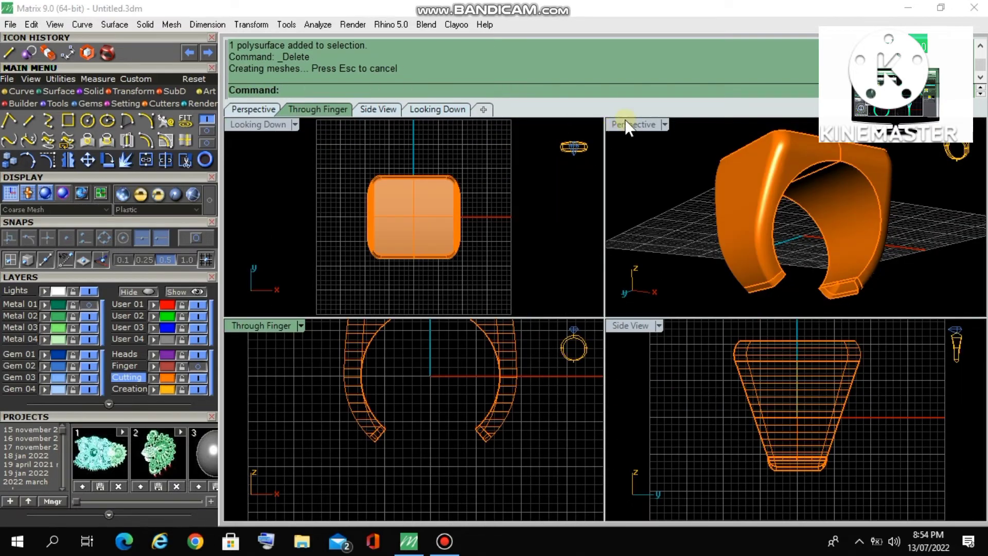
{"action": "double_click", "coordinate": [625, 119]}
{"action": "scroll", "coordinate": [738, 305], "scroll_direction": "up", "scroll_amount": 10}
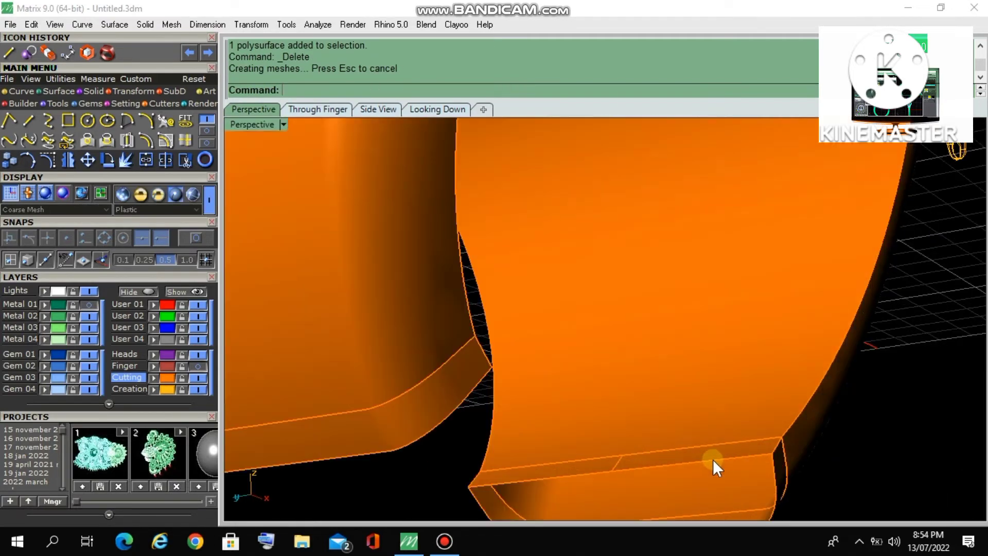
{"action": "left_click", "coordinate": [716, 456]}
{"action": "left_click", "coordinate": [869, 404]}
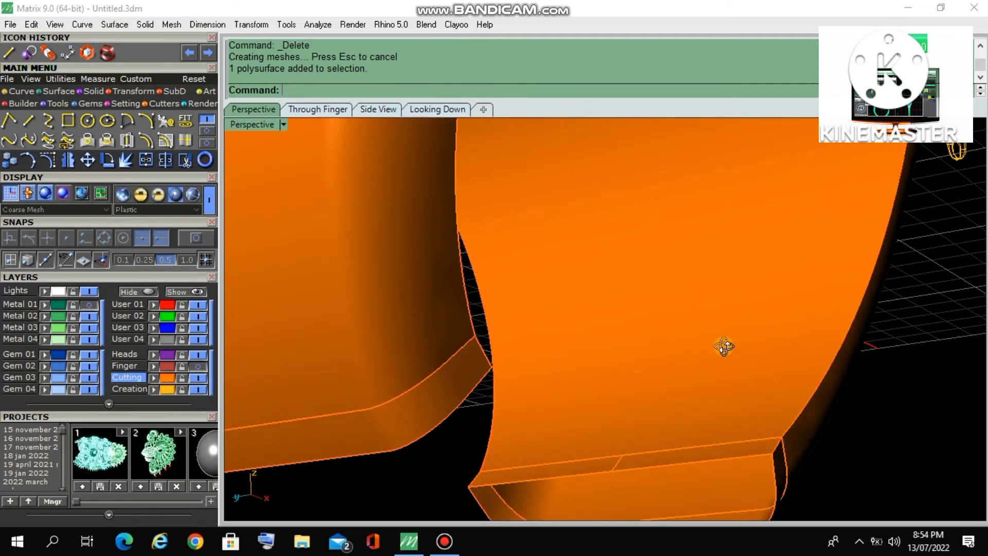
{"action": "right_click_drag", "start_coordinate": [723, 346], "coordinate": [460, 415]}
{"action": "scroll", "coordinate": [420, 394], "scroll_direction": "up", "scroll_amount": 5}
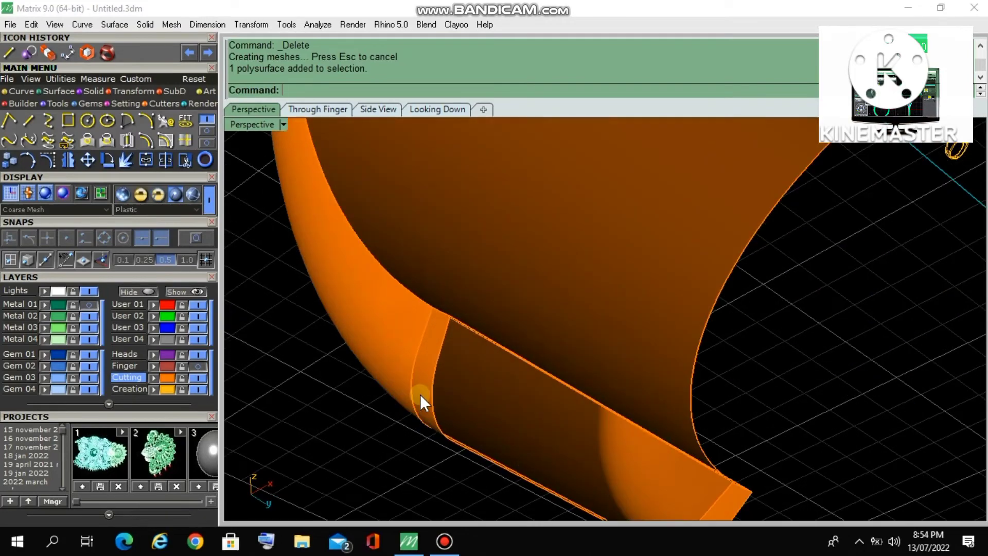
{"action": "scroll", "coordinate": [509, 334], "scroll_direction": "down", "scroll_amount": 3}
{"action": "right_click_drag", "start_coordinate": [509, 333], "coordinate": [509, 387]}
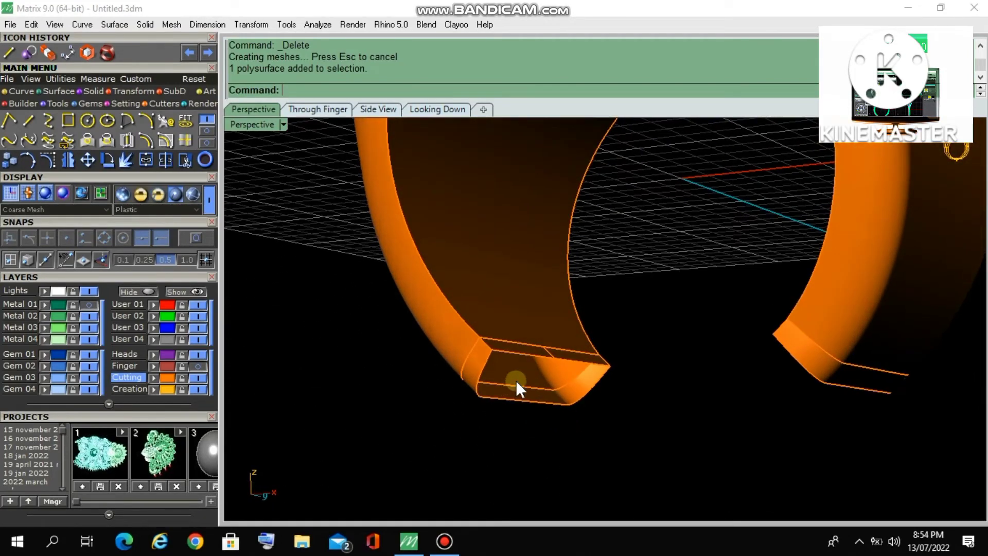
{"action": "left_click", "coordinate": [92, 91]}
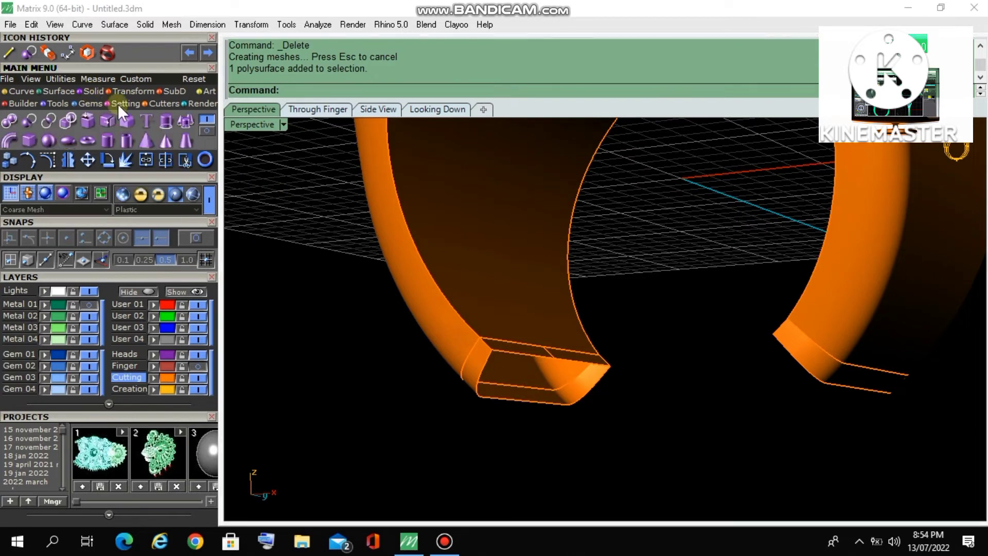
{"action": "left_click", "coordinate": [85, 121]}
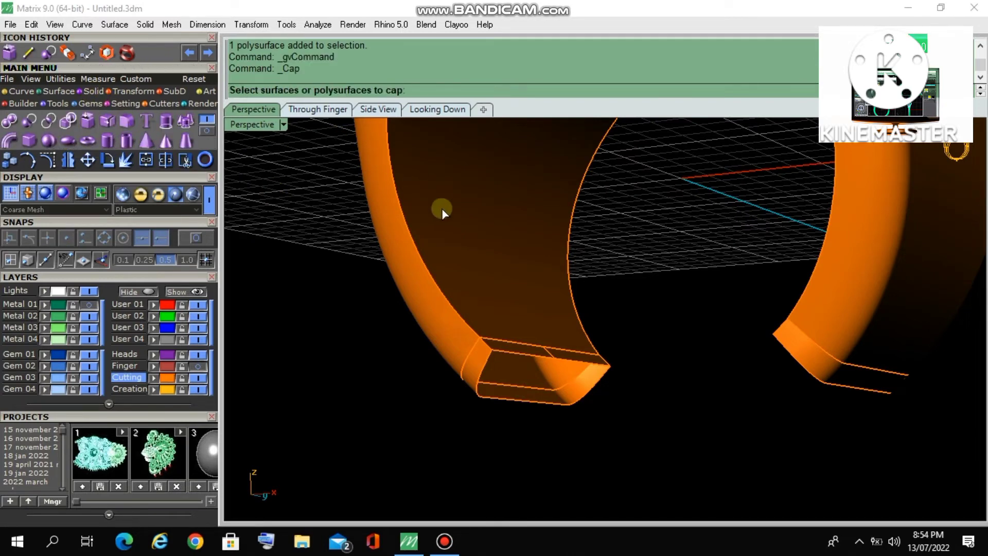
{"action": "right_click", "coordinate": [674, 275]}
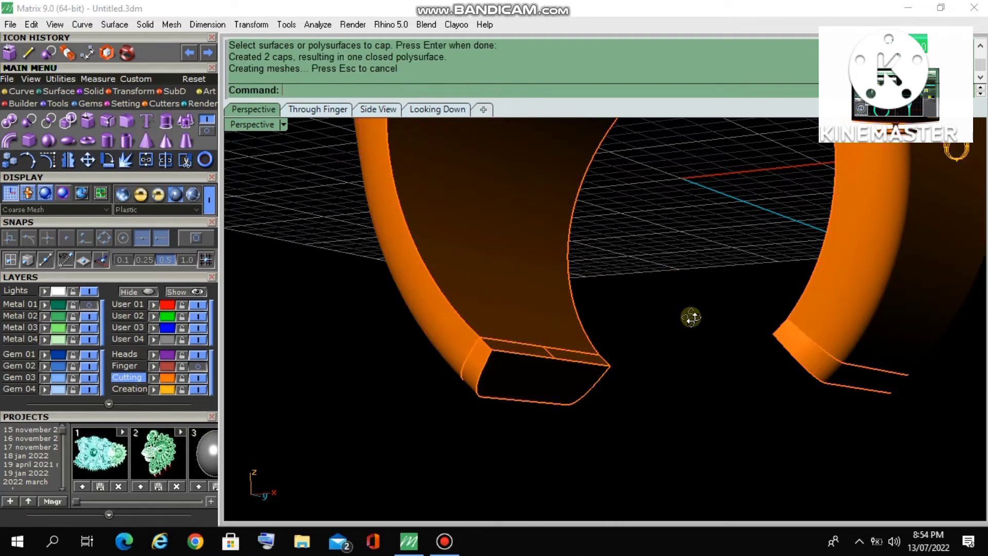
- Subtract the capped inner Cutting piece from the outer Metal 01 ring with Boolean Difference, deleting the input
{"action": "right_click_drag", "start_coordinate": [690, 315], "coordinate": [679, 361]}
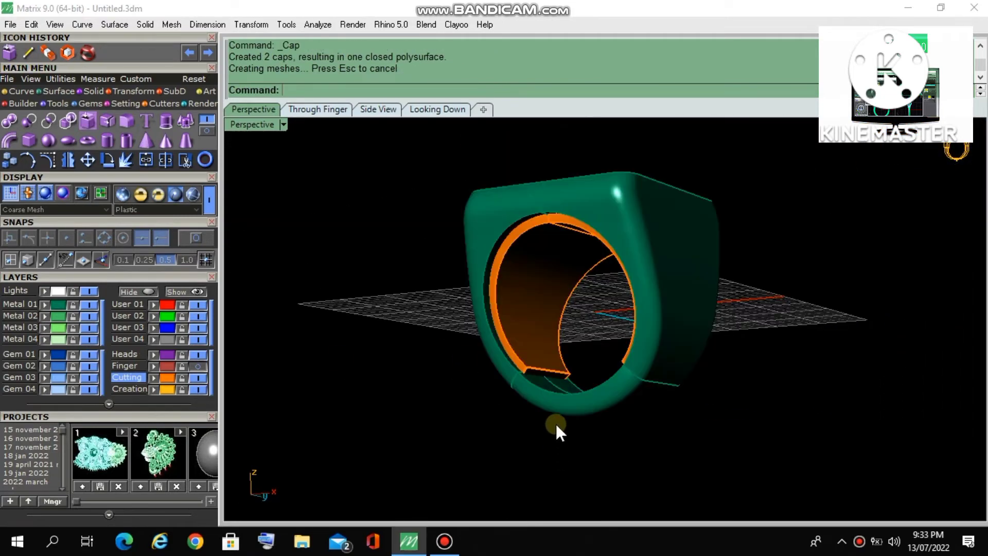
{"action": "right_click_drag", "start_coordinate": [568, 348], "coordinate": [577, 400]}
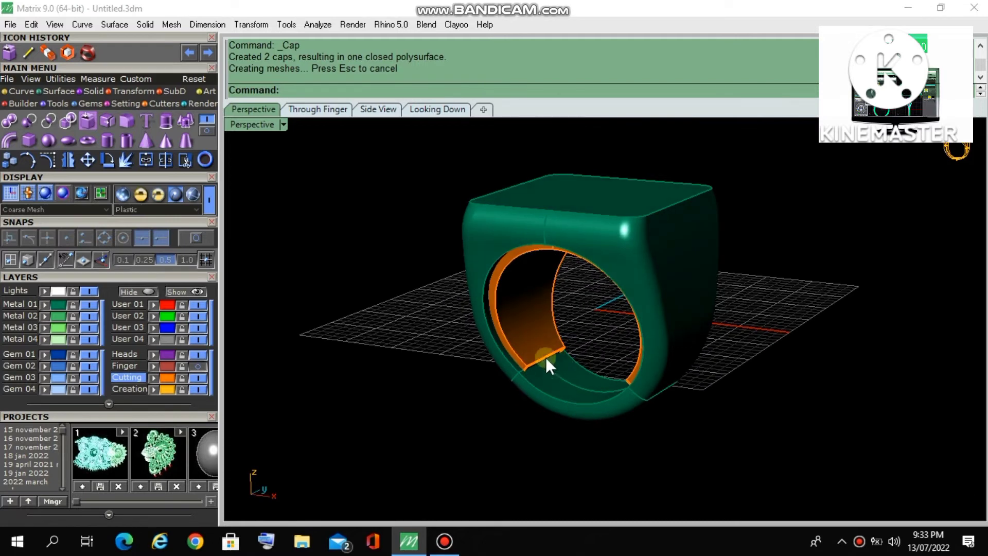
{"action": "scroll", "coordinate": [528, 362], "scroll_direction": "up", "scroll_amount": 5}
{"action": "mouse_move", "coordinate": [529, 360]}
{"action": "right_mouse_down"}
{"action": "mouse_move", "coordinate": [544, 345]}
{"action": "mouse_move", "coordinate": [535, 349]}
{"action": "right_mouse_up"}
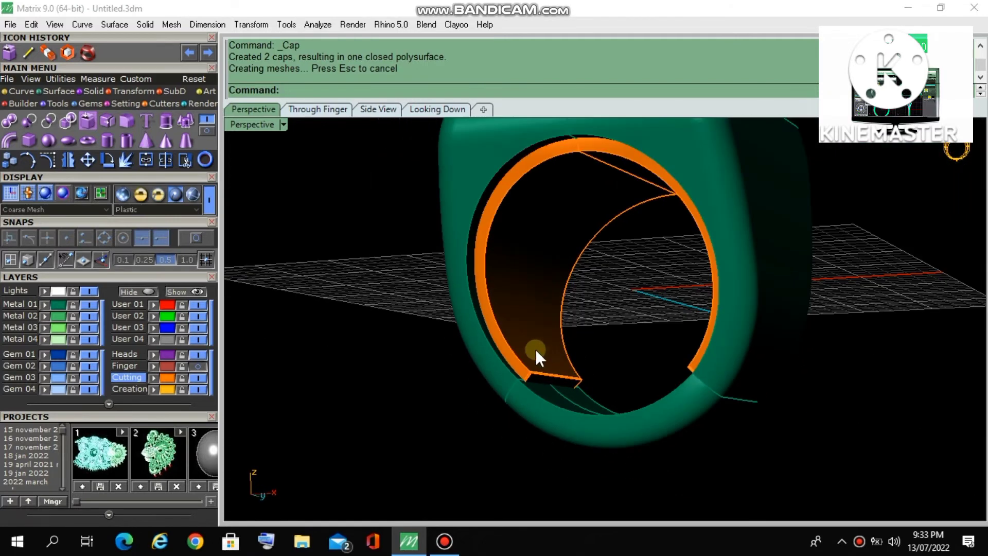
{"action": "left_click", "coordinate": [32, 116]}
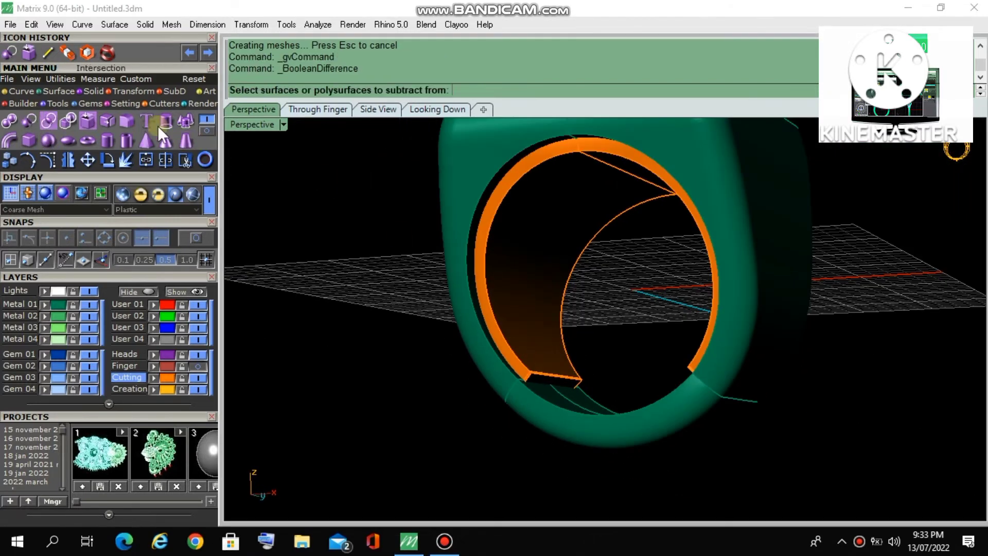
{"action": "left_click", "coordinate": [457, 168]}
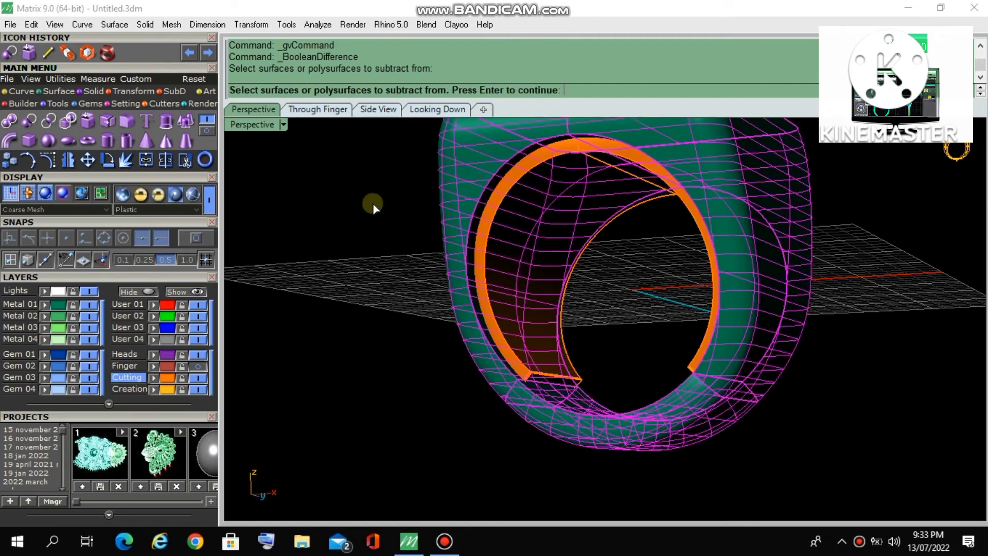
{"action": "key", "text": "Return"}
{"action": "left_click", "coordinate": [505, 267]}
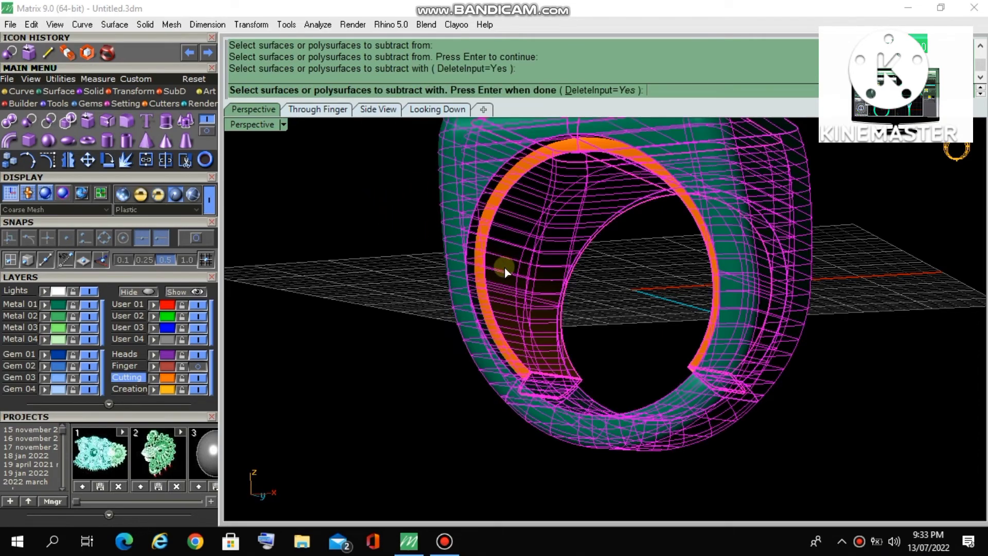
{"action": "key", "text": "Return"}
- Examine the hollowed ring's interior, wall thickness and solid lower shank in the Perspective and Through Finger views
{"action": "right_click_drag", "start_coordinate": [503, 271], "coordinate": [418, 316]}
{"action": "scroll", "coordinate": [565, 385], "scroll_direction": "down", "scroll_amount": 9}
{"action": "scroll", "coordinate": [566, 378], "scroll_direction": "up", "scroll_amount": 8}
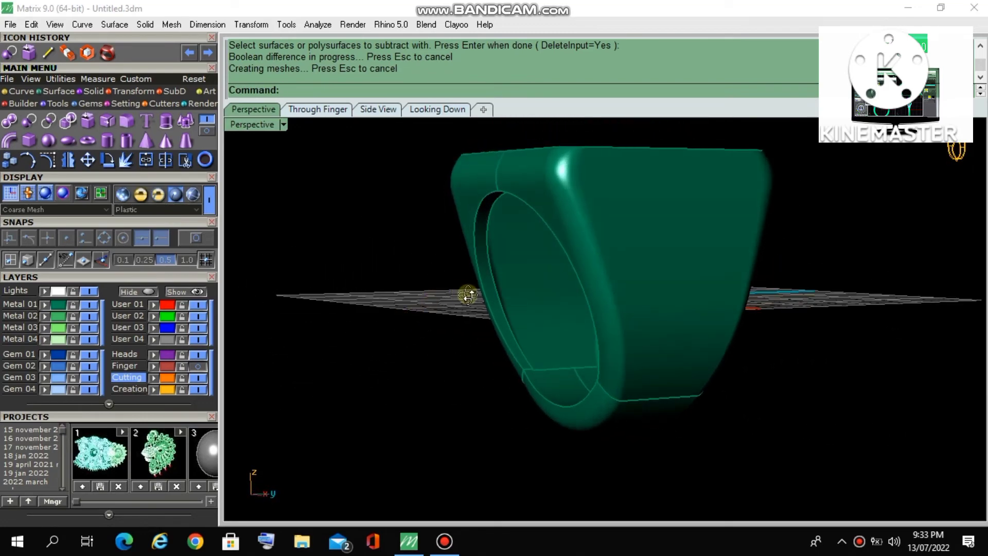
{"action": "right_click_drag", "start_coordinate": [465, 293], "coordinate": [470, 307]}
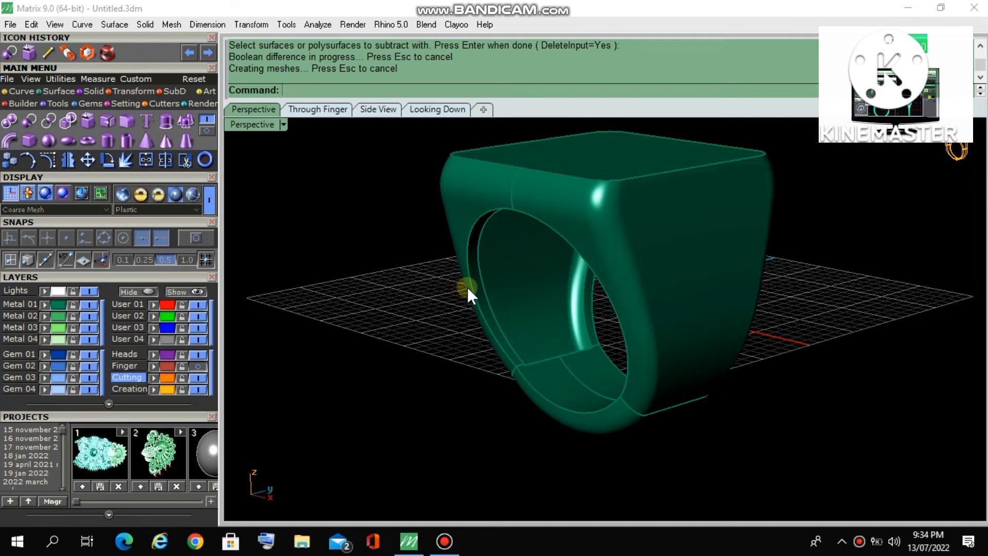
{"action": "right_click_drag", "start_coordinate": [467, 287], "coordinate": [575, 269]}
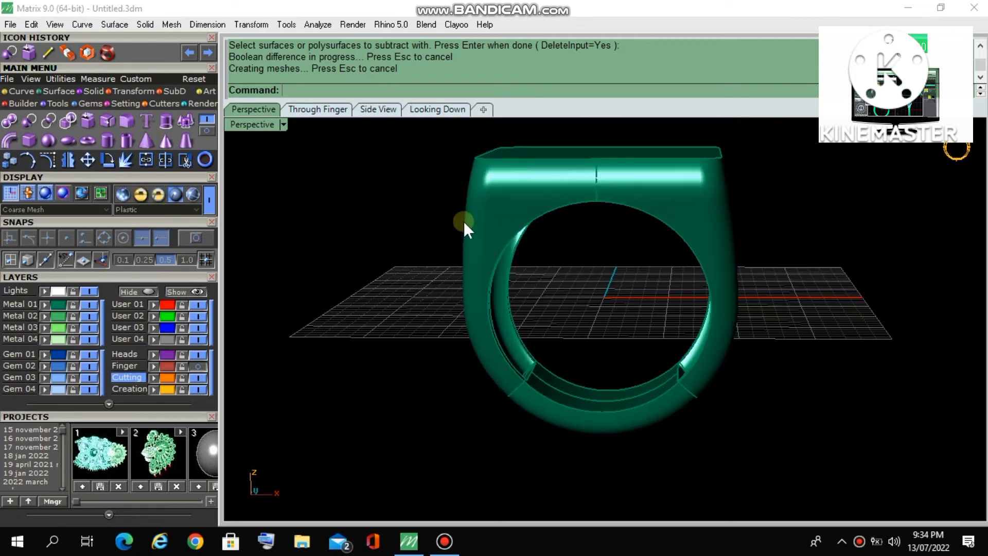
{"action": "double_click", "coordinate": [265, 129]}
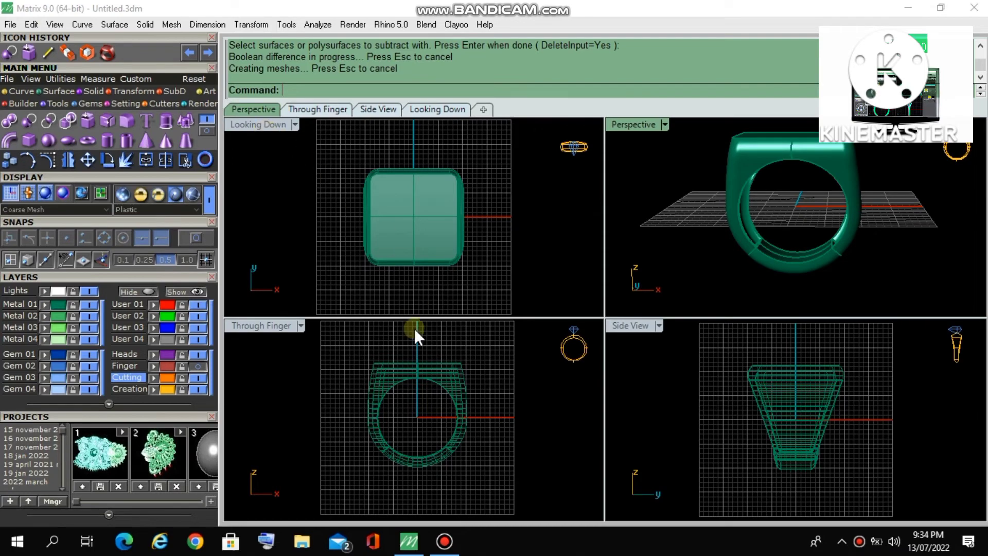
{"action": "scroll", "coordinate": [393, 407], "scroll_direction": "up", "scroll_amount": 3}
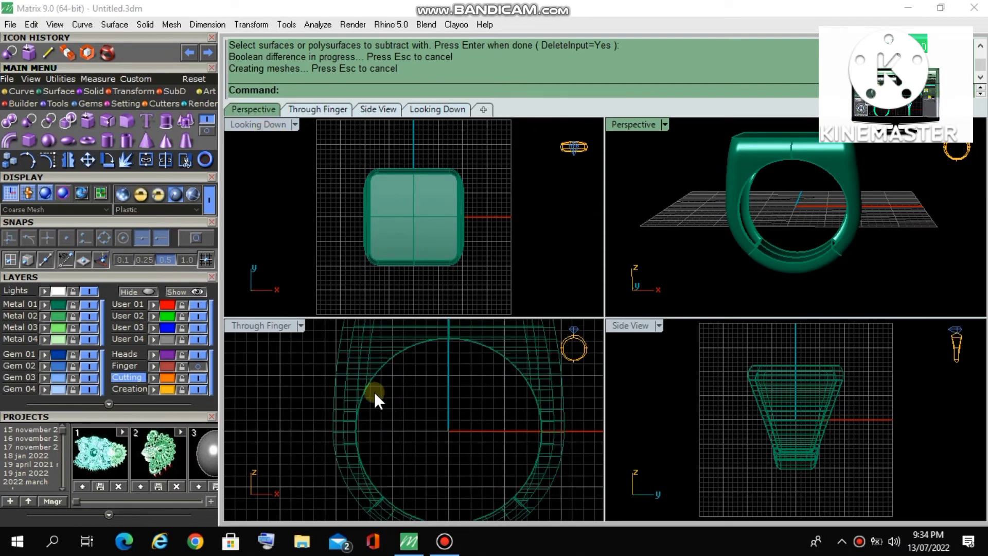
{"action": "scroll", "coordinate": [348, 374], "scroll_direction": "up", "scroll_amount": 3}
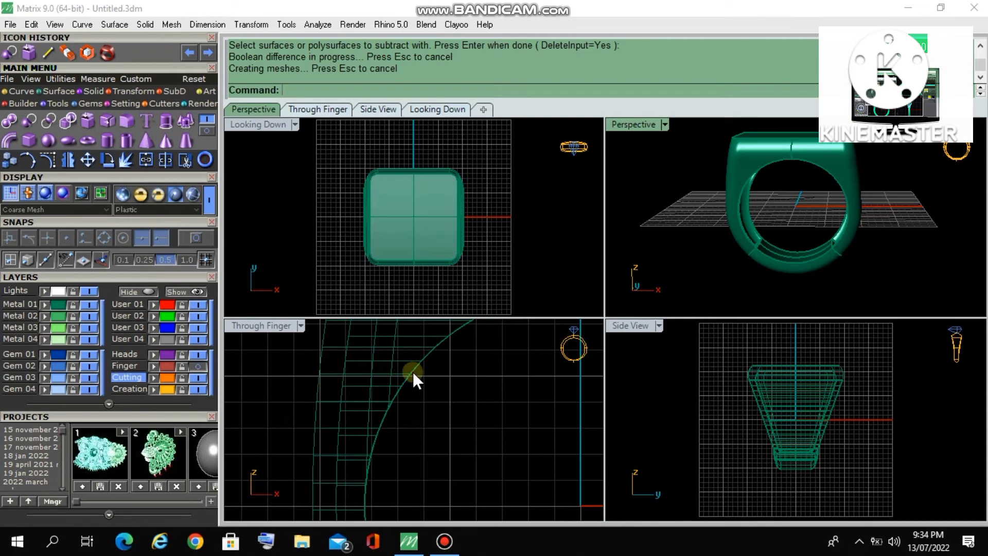
{"action": "double_click", "coordinate": [635, 125]}
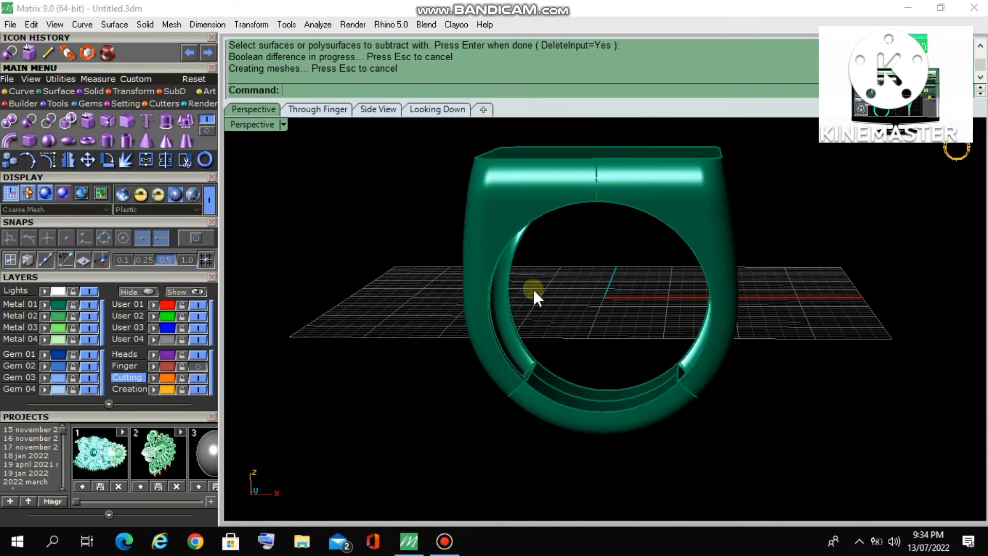
{"action": "mouse_move", "coordinate": [534, 294]}
{"action": "right_mouse_down"}
{"action": "mouse_move", "coordinate": [654, 293]}
{"action": "mouse_move", "coordinate": [669, 230]}
{"action": "mouse_move", "coordinate": [624, 254]}
{"action": "mouse_move", "coordinate": [600, 287]}
{"action": "mouse_move", "coordinate": [557, 284]}
{"action": "mouse_move", "coordinate": [530, 296]}
{"action": "right_mouse_up"}
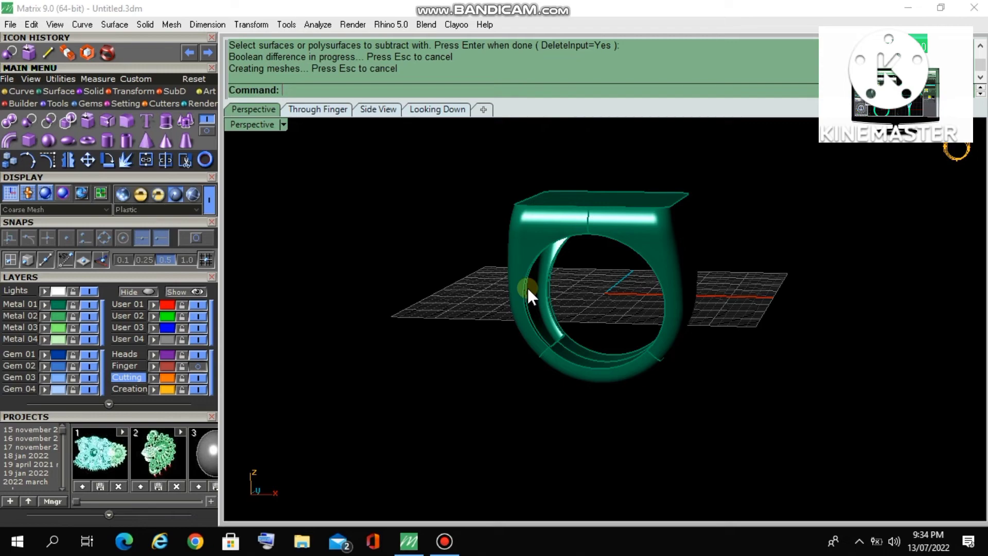
{"action": "mouse_move", "coordinate": [527, 288]}
{"action": "right_mouse_down"}
{"action": "mouse_move", "coordinate": [513, 283]}
{"action": "mouse_move", "coordinate": [520, 297]}
{"action": "right_mouse_up"}
{"action": "scroll", "coordinate": [533, 268], "scroll_direction": "up", "scroll_amount": 4}
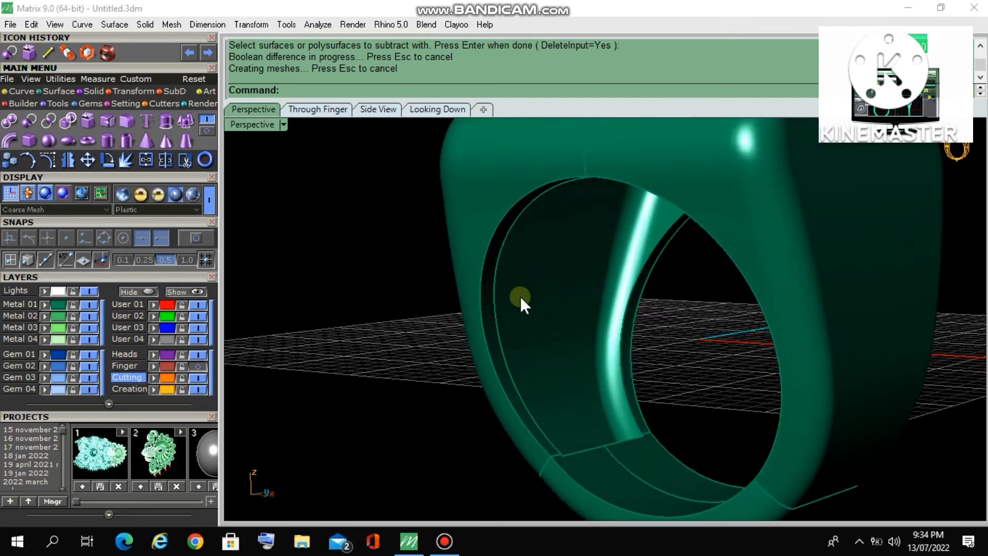
{"action": "scroll", "coordinate": [526, 280], "scroll_direction": "down", "scroll_amount": 4}
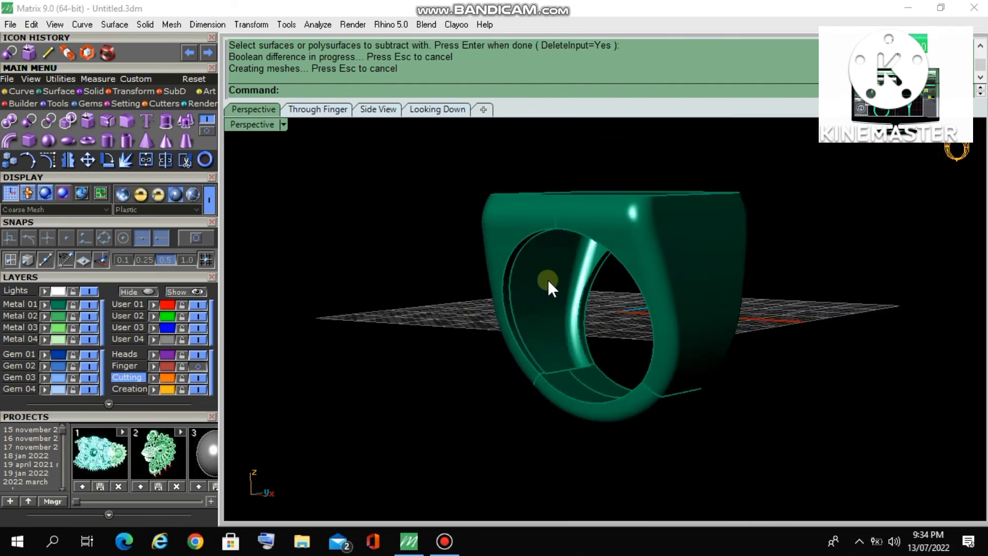
- Inspect the finished signet ring from several angles in the Perspective view, checking its flat top, outer sides and hollowed interior
{"action": "right_click_drag", "start_coordinate": [548, 280], "coordinate": [575, 280]}
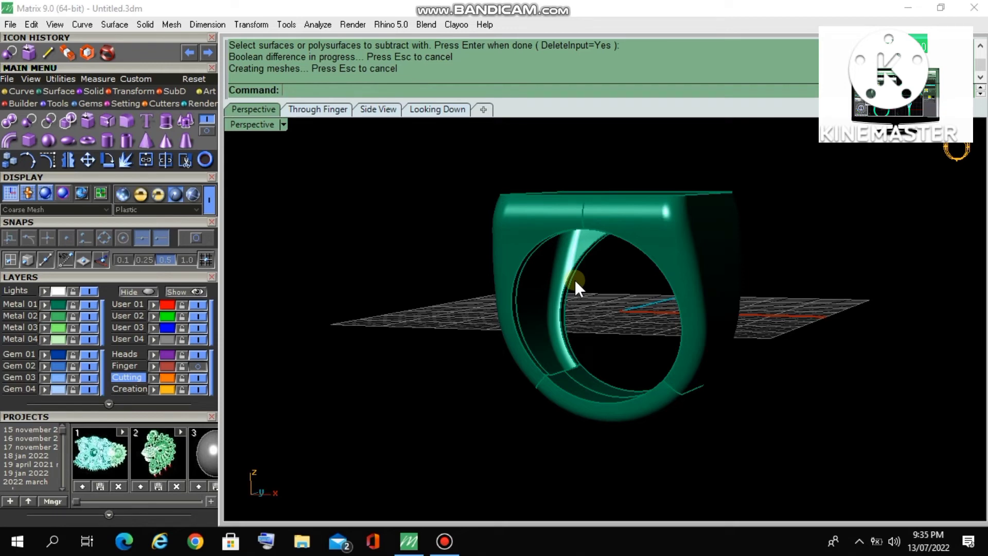
{"action": "right_click_drag", "start_coordinate": [570, 286], "coordinate": [526, 275]}
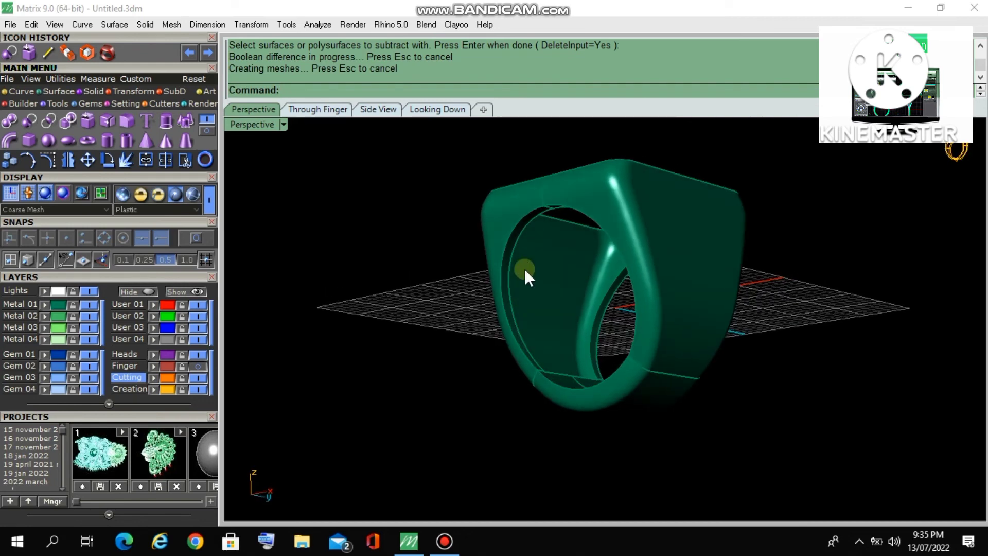
{"action": "right_click_drag", "start_coordinate": [528, 271], "coordinate": [710, 322]}
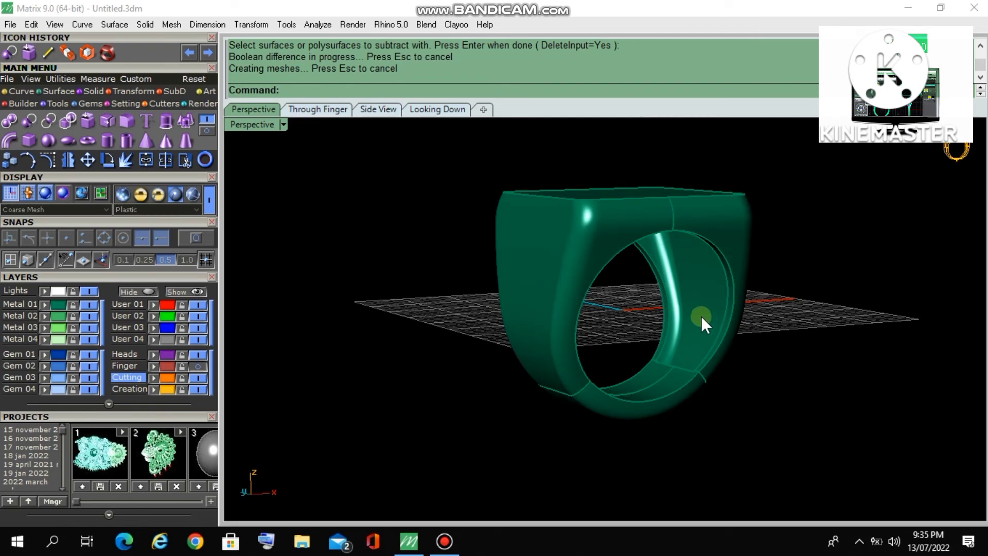
{"action": "right_click_drag", "start_coordinate": [670, 309], "coordinate": [693, 298]}
{"action": "scroll", "coordinate": [679, 275], "scroll_direction": "up", "scroll_amount": 2}
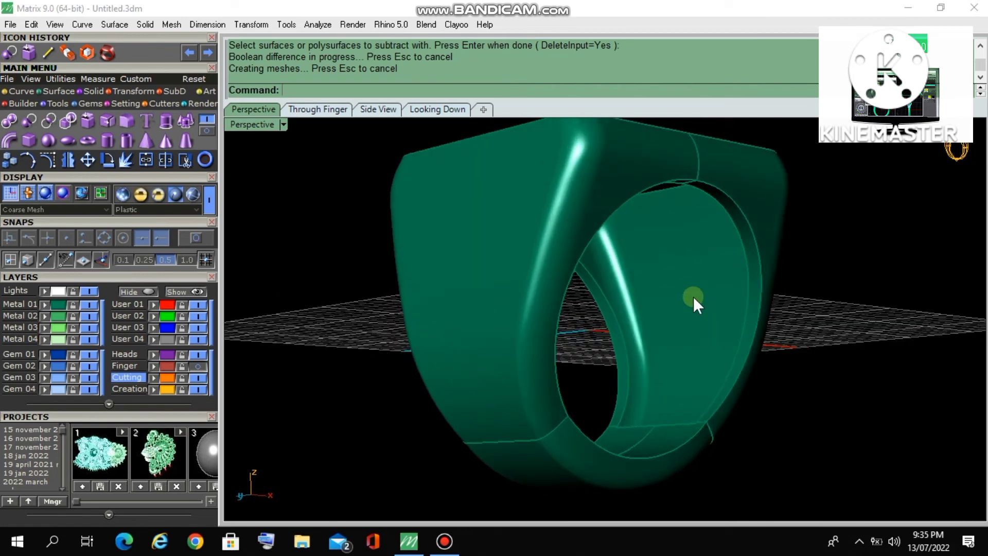
{"action": "right_click_drag", "start_coordinate": [600, 227], "coordinate": [550, 206]}
{"action": "scroll", "coordinate": [542, 278], "scroll_direction": "down", "scroll_amount": 4}
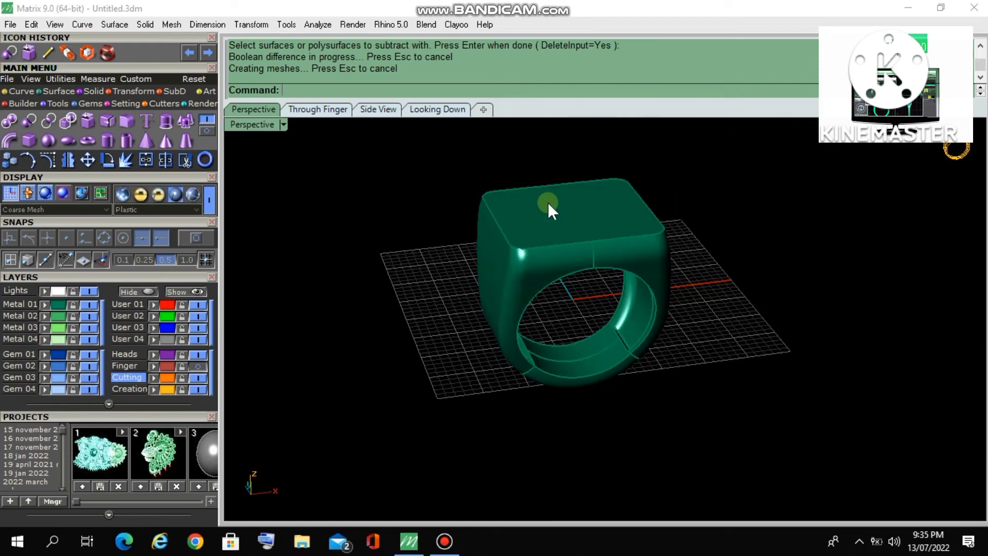
{"action": "right_click_drag", "start_coordinate": [551, 248], "coordinate": [498, 228]}
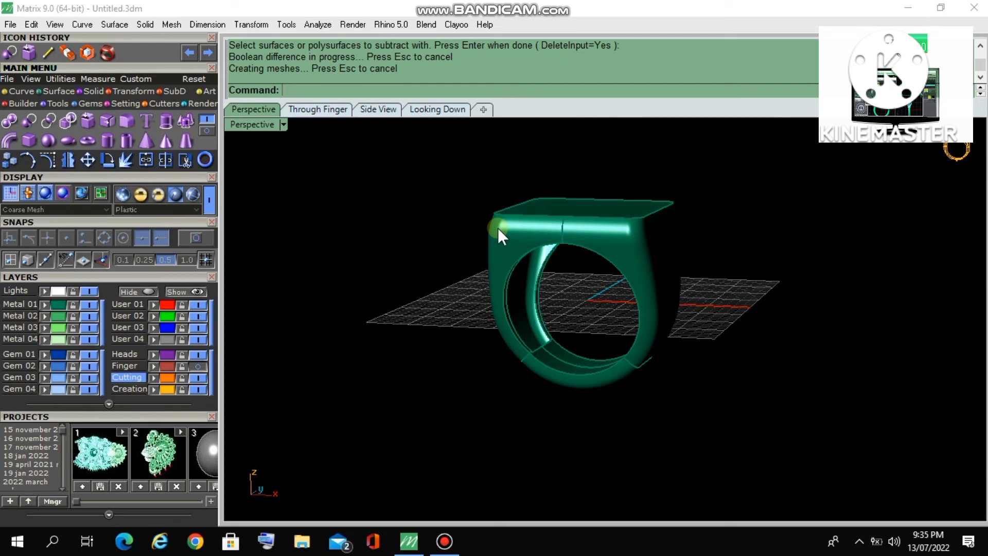
{"action": "right_click_drag", "start_coordinate": [474, 249], "coordinate": [582, 282]}
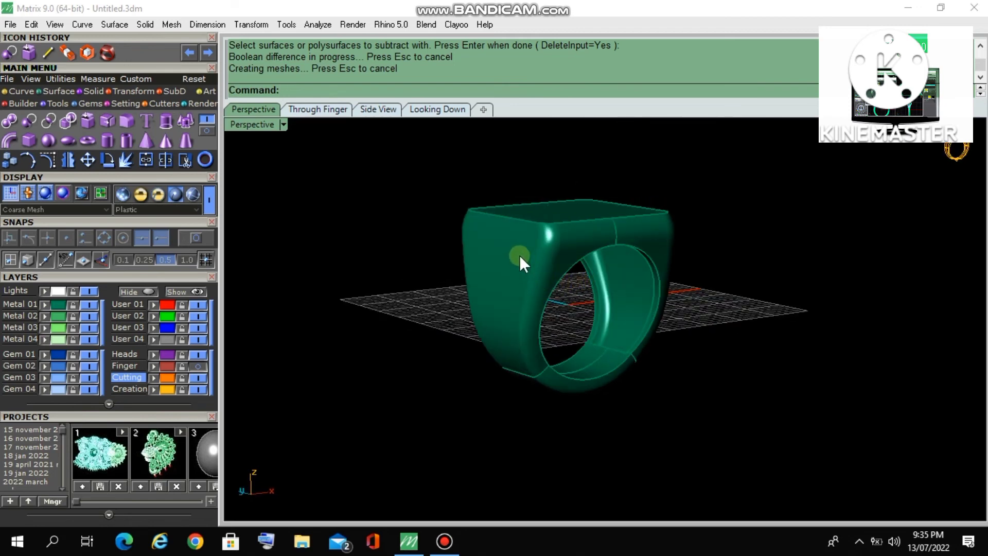
{"action": "right_click_drag", "start_coordinate": [517, 257], "coordinate": [479, 301]}
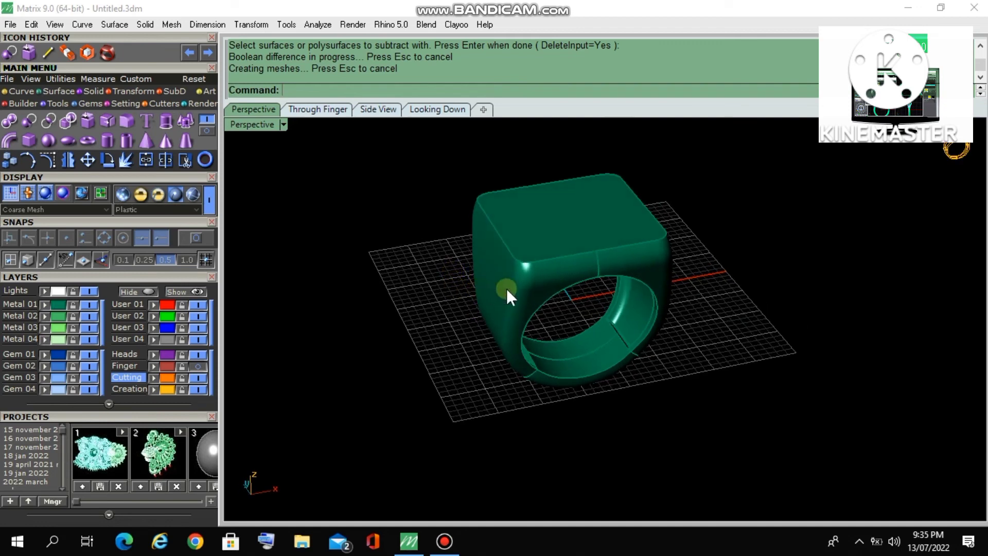
{"action": "right_click_drag", "start_coordinate": [520, 286], "coordinate": [471, 273]}
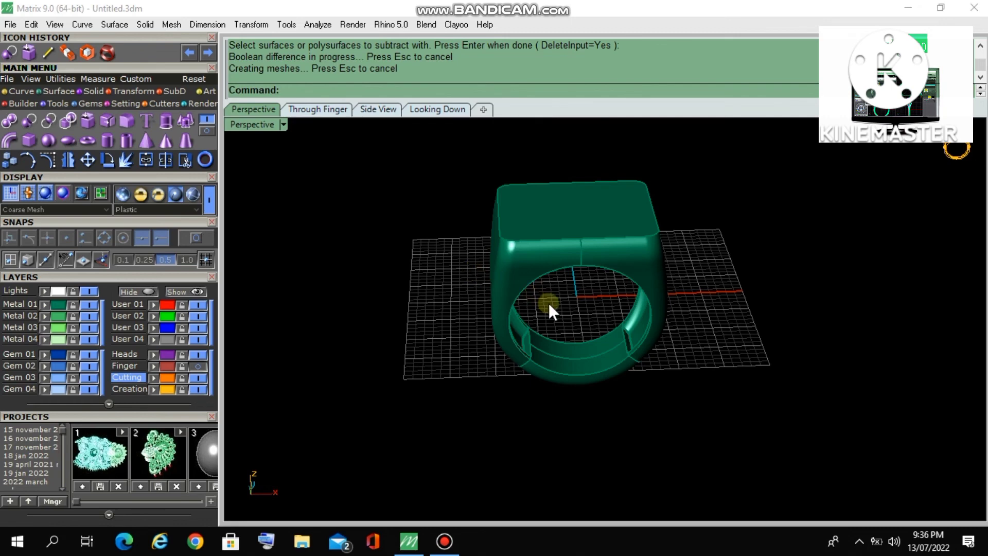
{"action": "right_click_drag", "start_coordinate": [548, 302], "coordinate": [499, 271]}
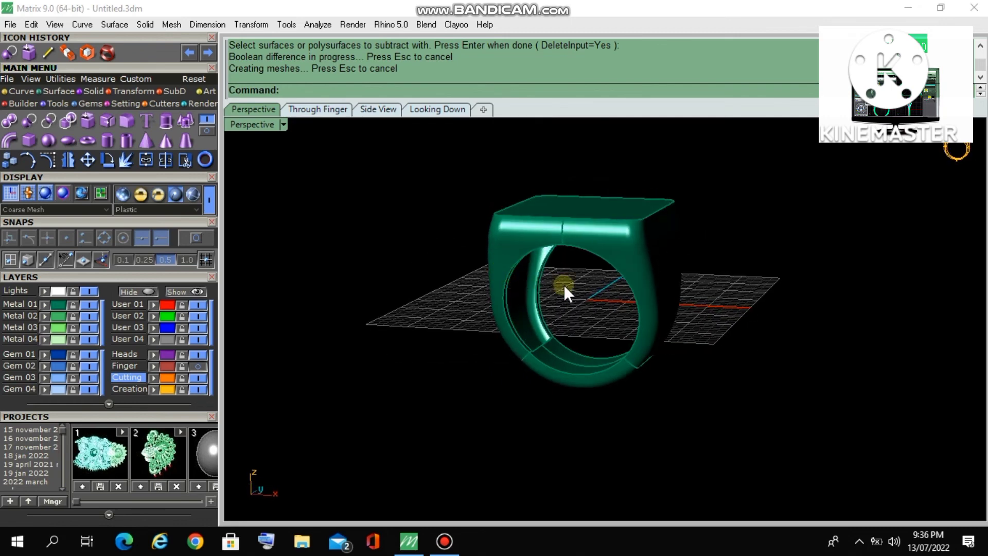
{"action": "right_click_drag", "start_coordinate": [563, 286], "coordinate": [473, 246]}
{"action": "scroll", "coordinate": [519, 277], "scroll_direction": "up", "scroll_amount": 2}
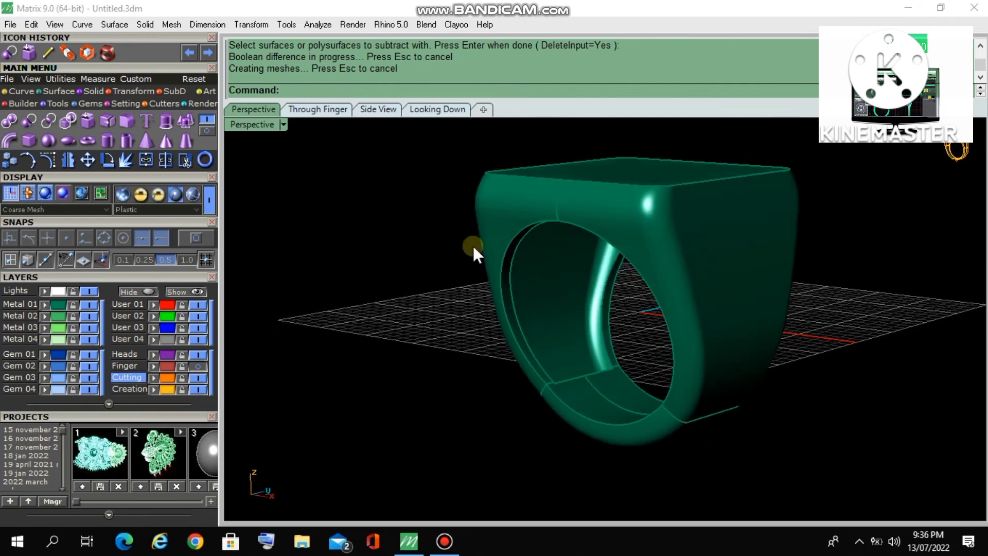